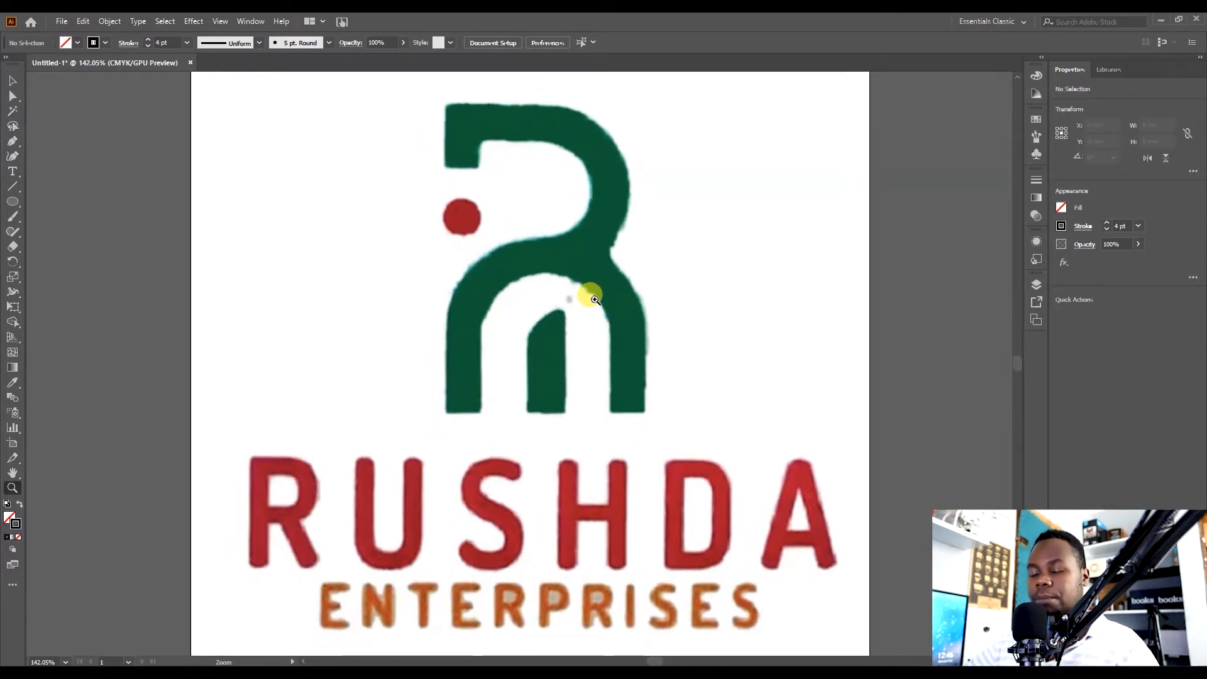
Draw a rectangle about 41 x 59 mm over the inner opening of the logo's lower arch.
key("v")
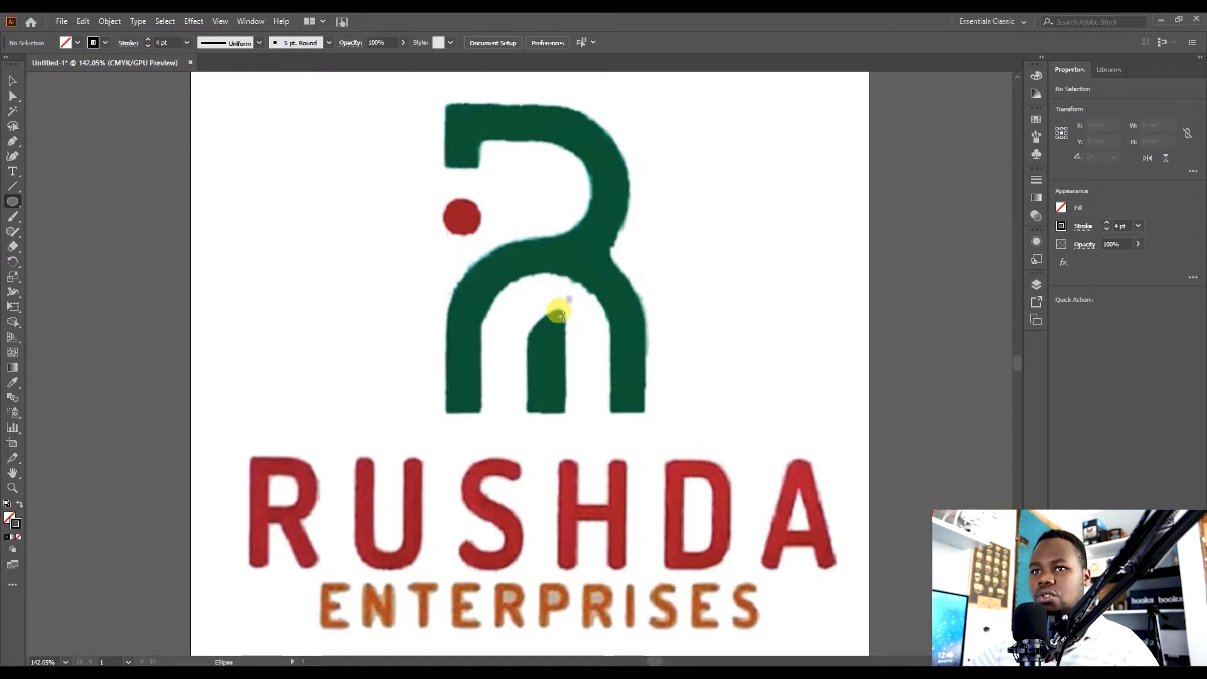
left_click(12, 201)
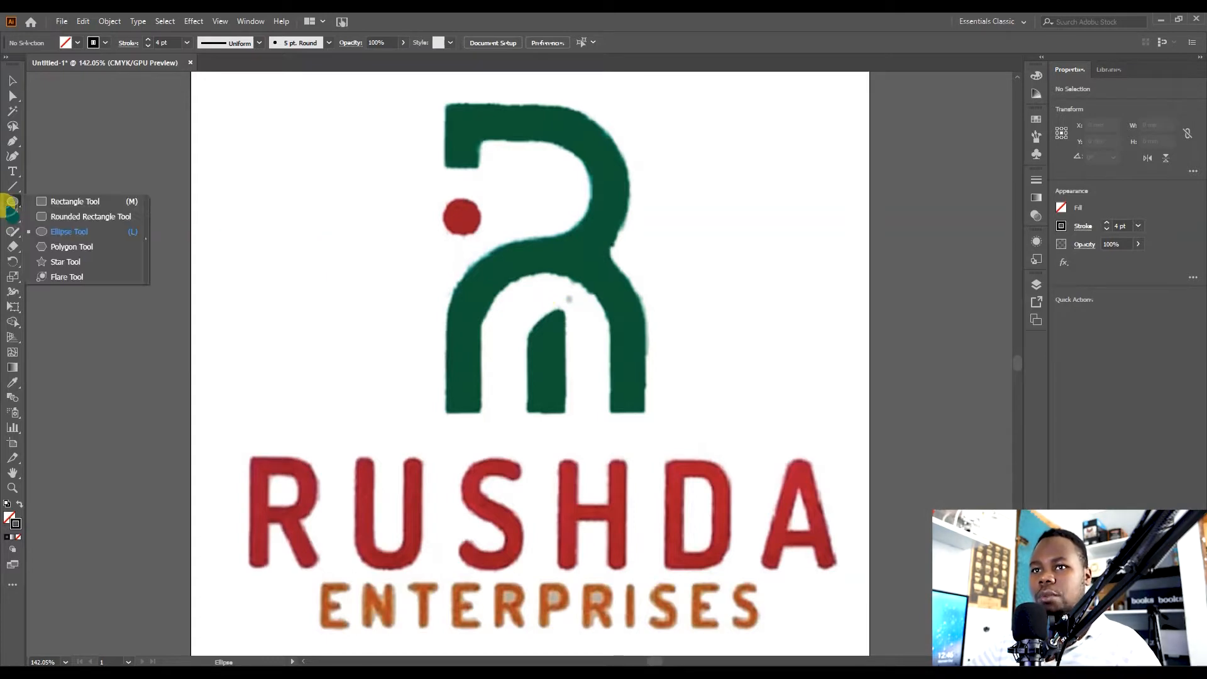
left_click(44, 201)
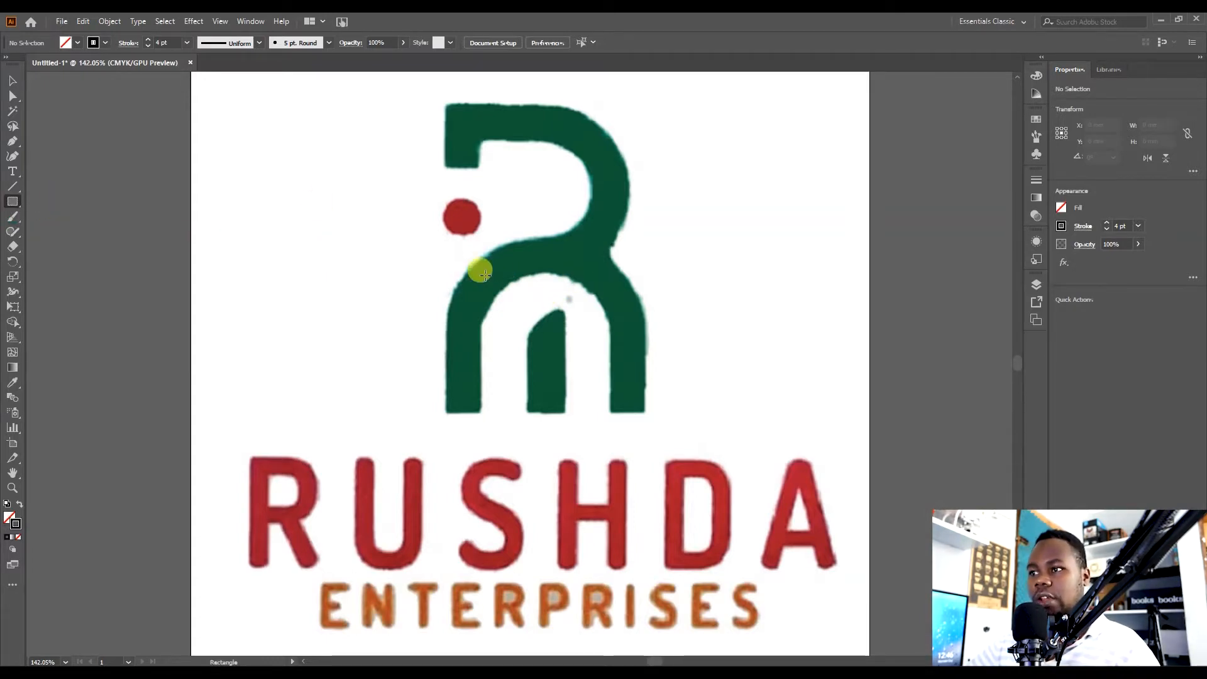
left_click_drag(473, 276, 613, 466)
left_click_drag(473, 370, 481, 371)
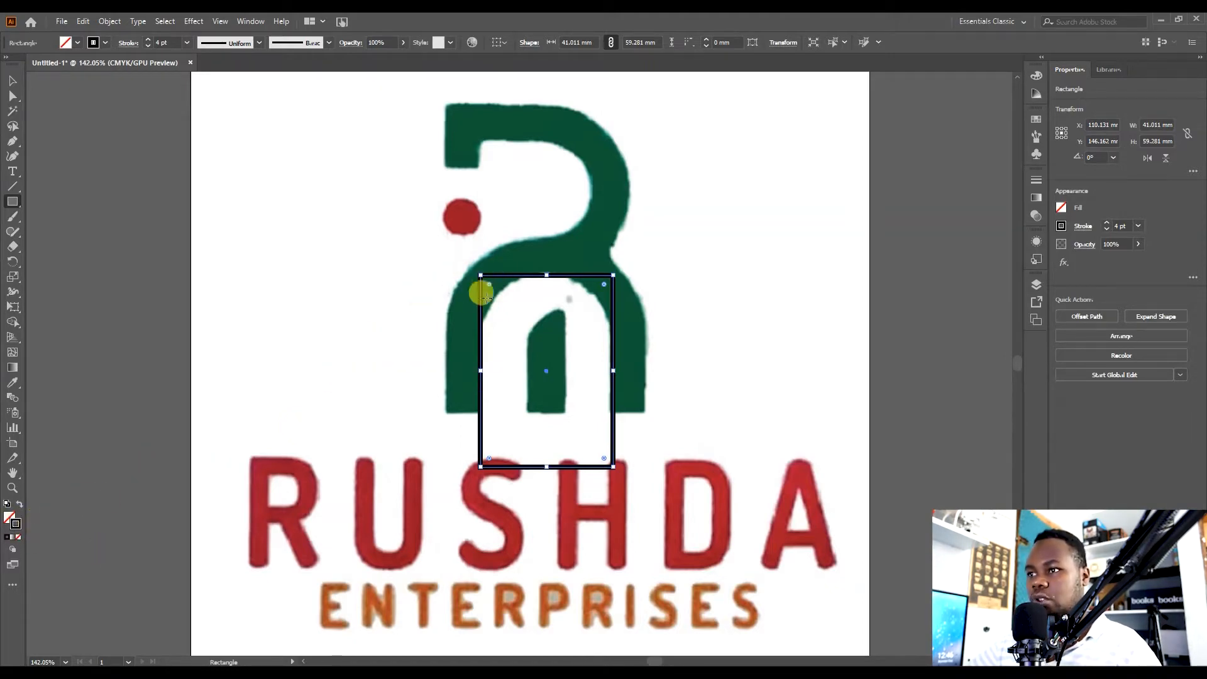
Round the rectangle's corners fully so it becomes a pill shape.
left_click_drag(491, 284, 539, 349)
key("v")
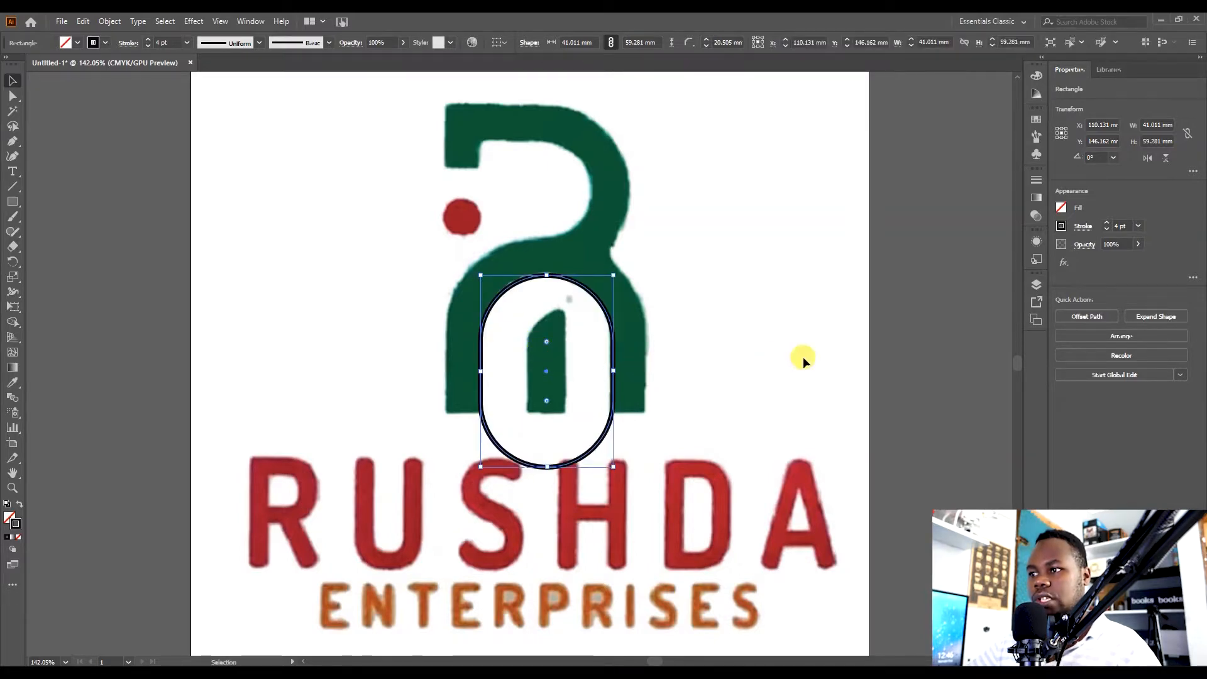
left_click(803, 356)
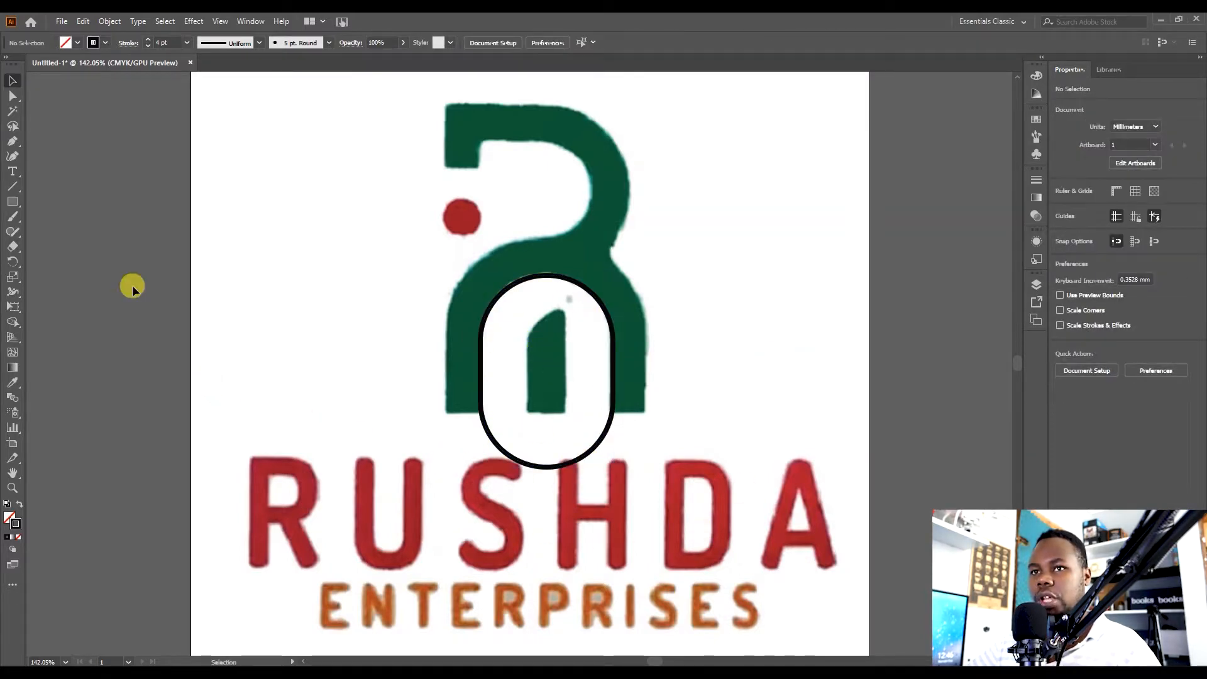
Draw a circle about 36 mm wide and place it inside the upper bowl of the R.
left_click_drag(13, 202, 50, 233)
left_click_drag(566, 181, 394, 190)
key("v")
left_click_drag(566, 266, 590, 176)
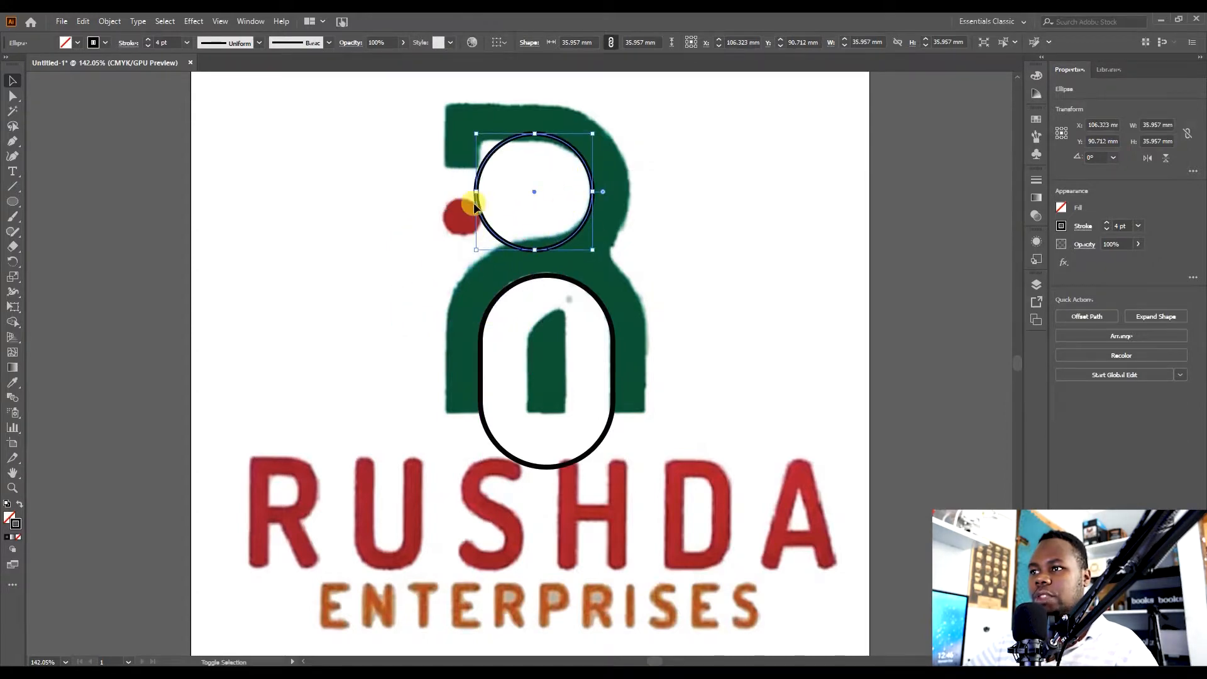
left_click_drag(476, 191, 494, 190)
left_click(802, 254)
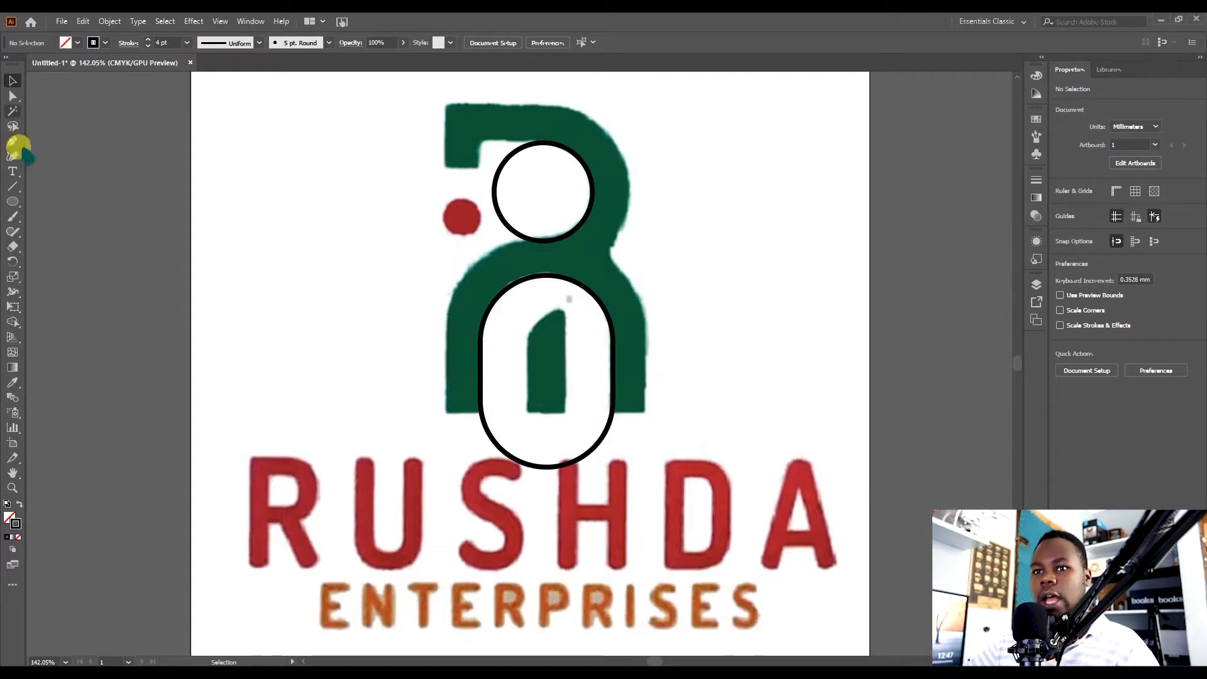
Draw a square about 61 mm wide enclosing the outer edge of the lower arch.
left_click_drag(11, 203, 63, 234)
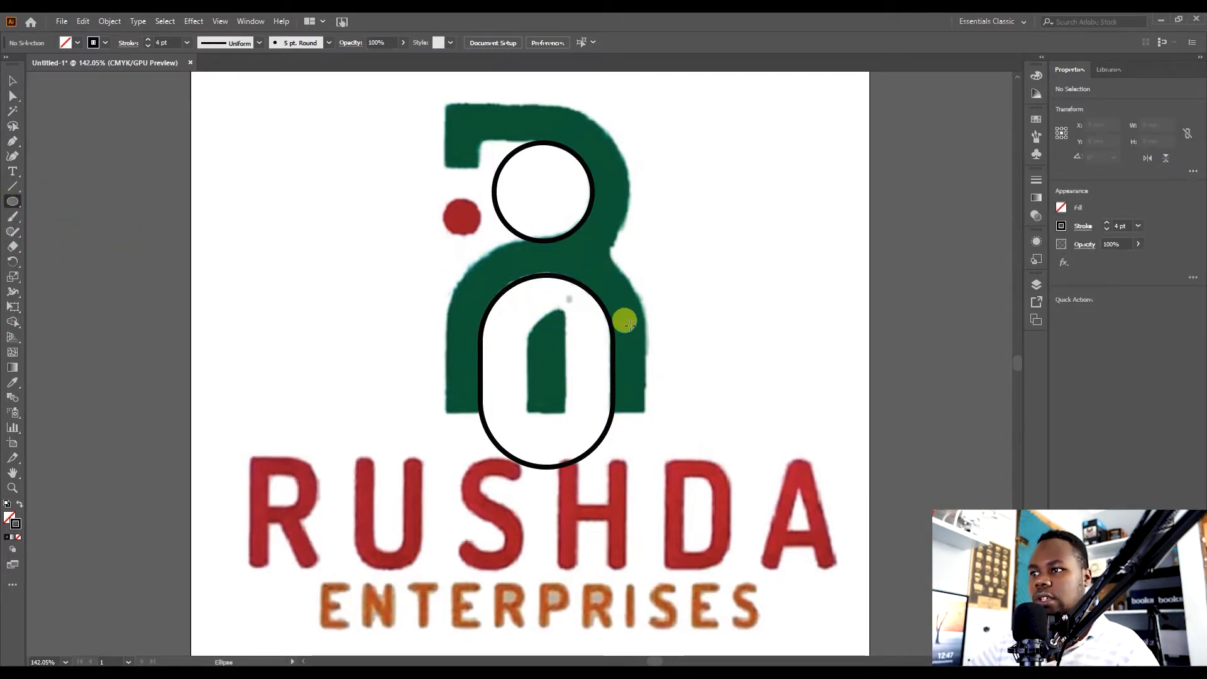
left_click_drag(13, 203, 60, 200)
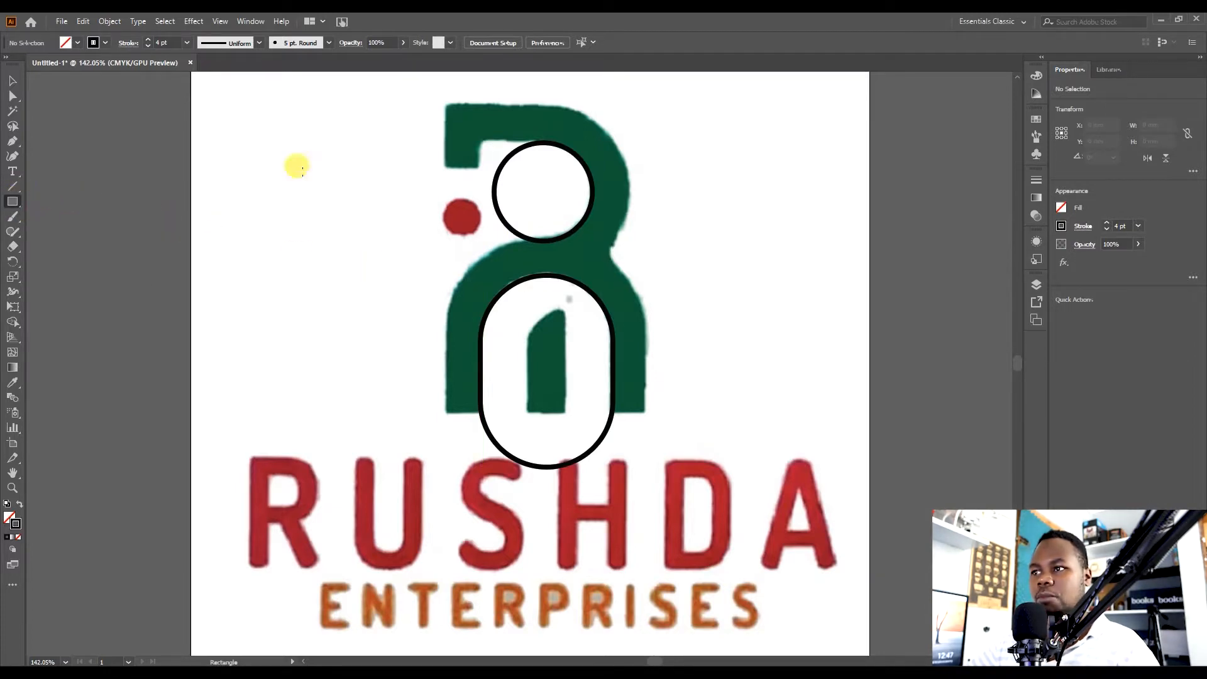
left_click_drag(445, 246, 628, 440)
key("v")
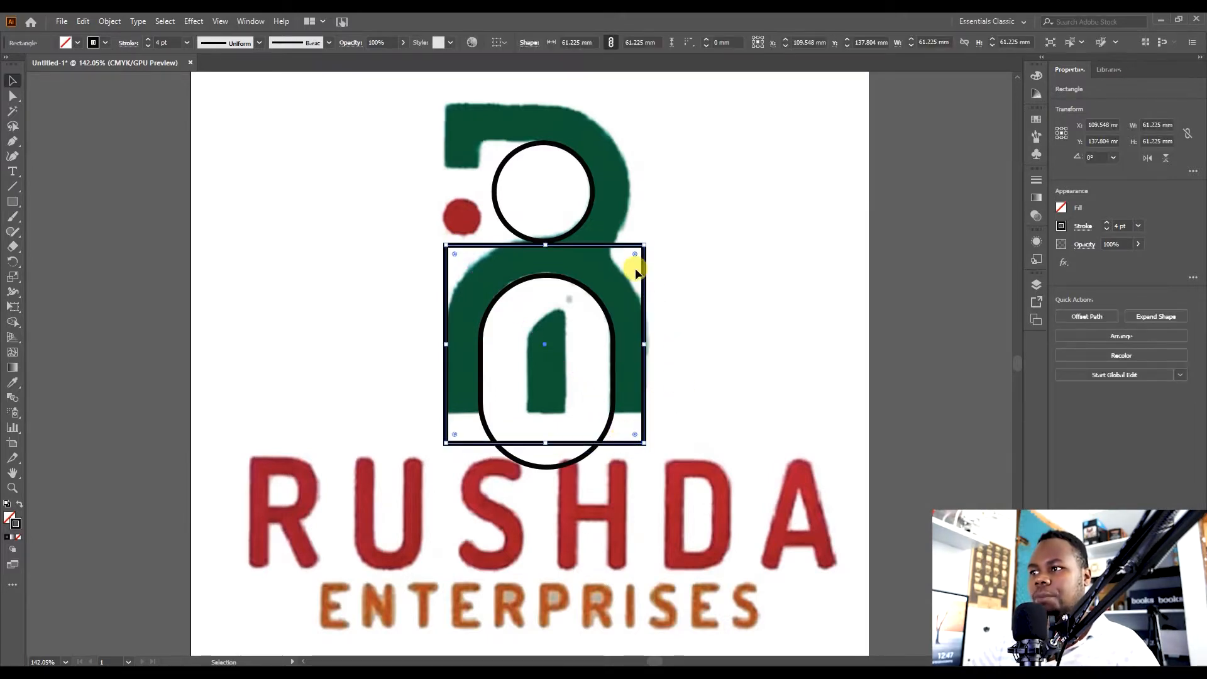
Round the square's corners fully and stretch its bottom down to about 76 mm tall.
left_click_drag(634, 256, 573, 355)
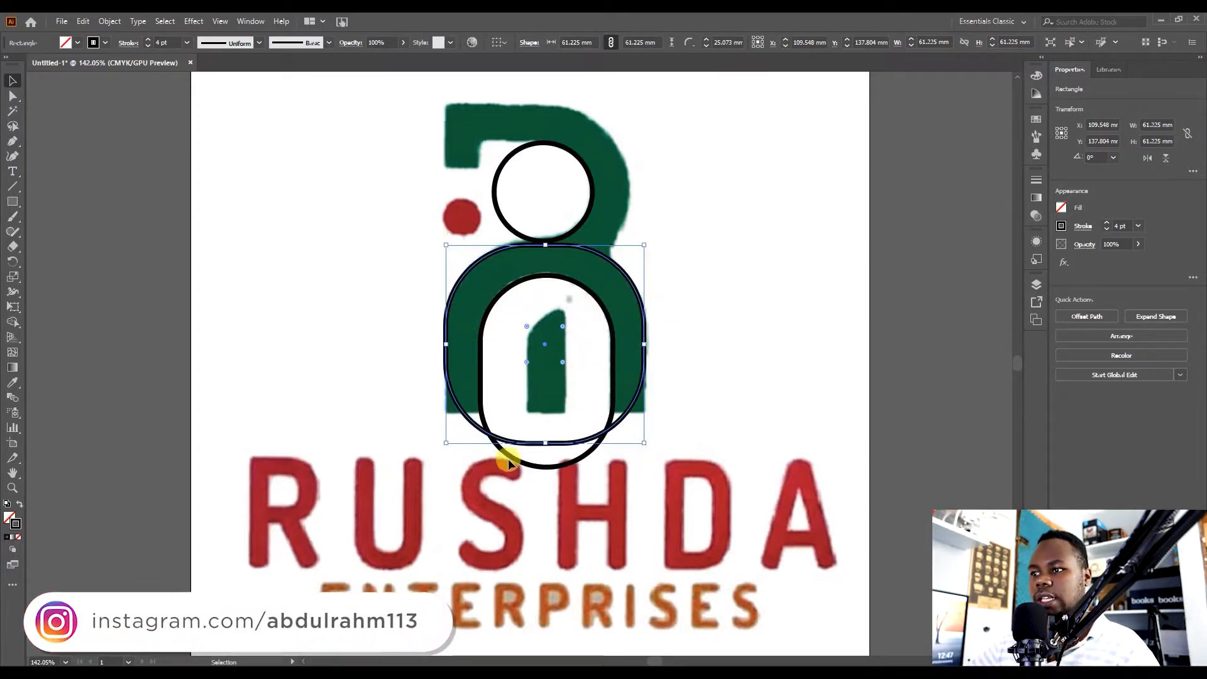
left_click_drag(546, 443, 545, 490)
left_click(781, 394)
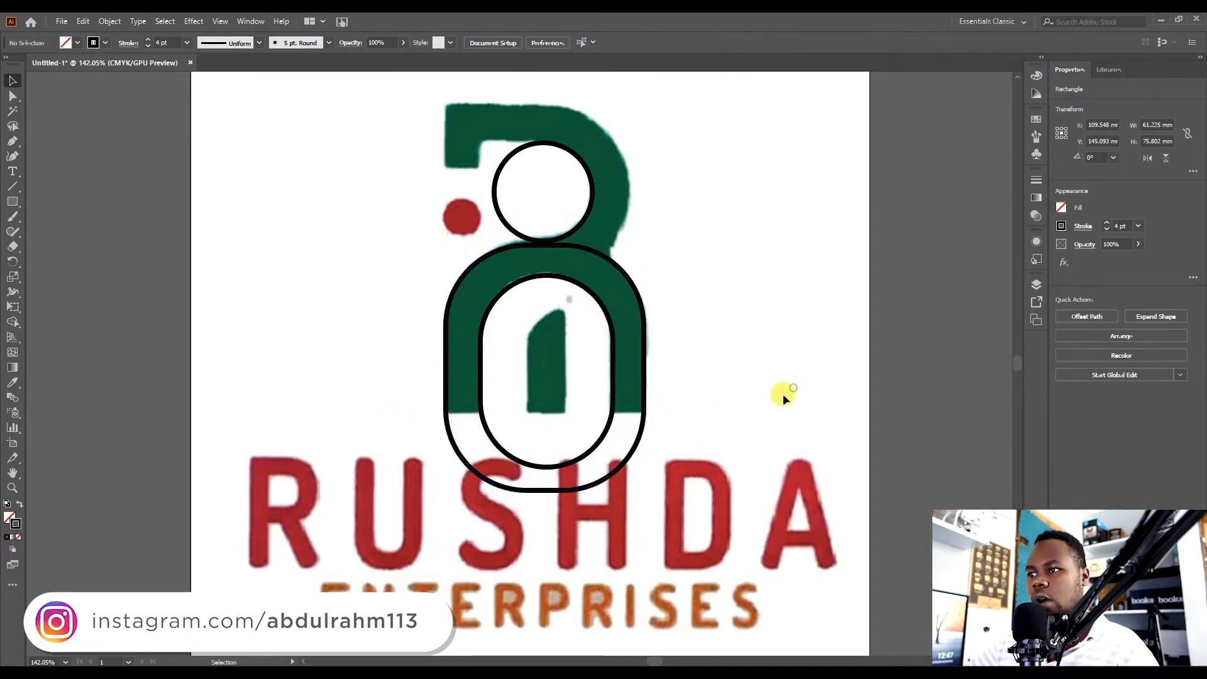
Draw a circle about 66 mm wide and move it over the outer curve of the R's upper bowl.
key("z")
left_click_drag(648, 396, 878, 343)
key("v")
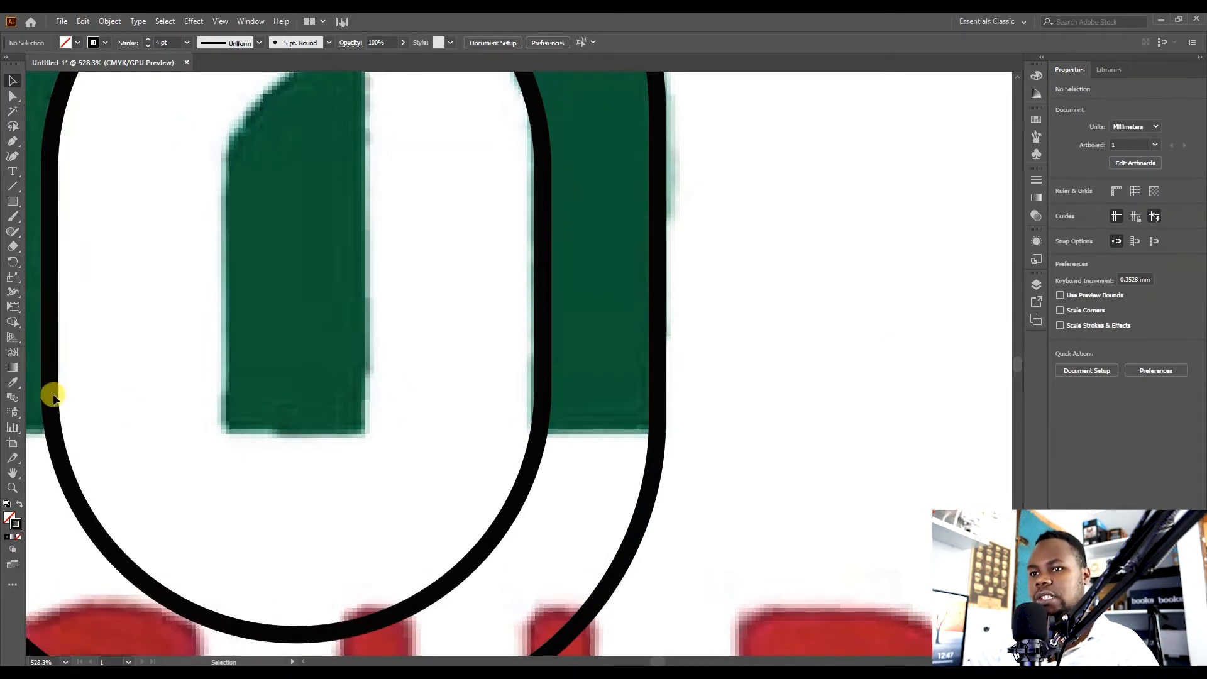
mouse_move(401, 415)
left_mouse_down()
mouse_move(253, 413)
mouse_move(381, 420)
left_mouse_up()
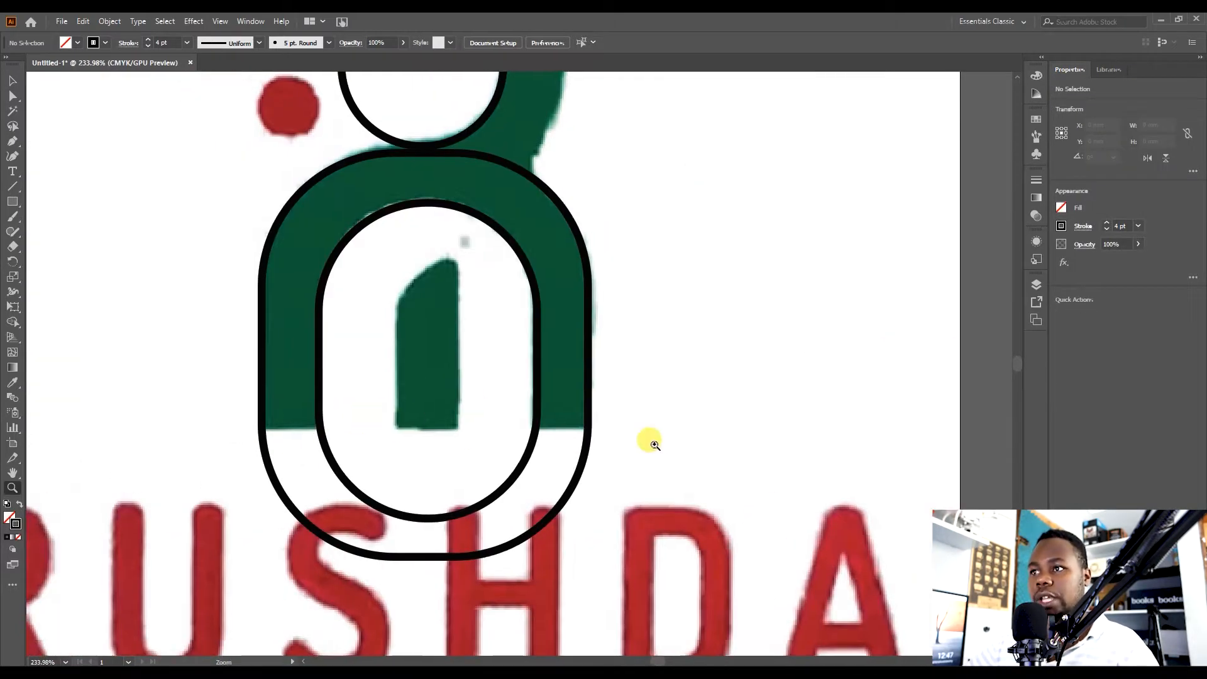
left_click_drag(486, 437, 606, 550)
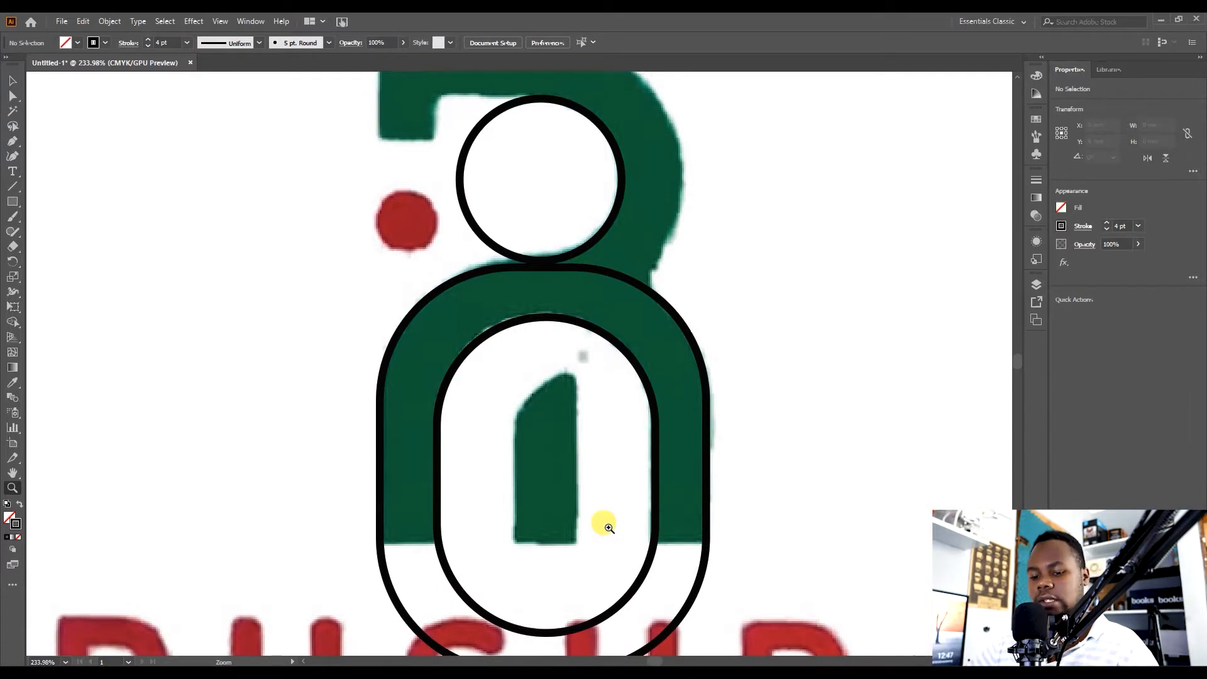
key("v")
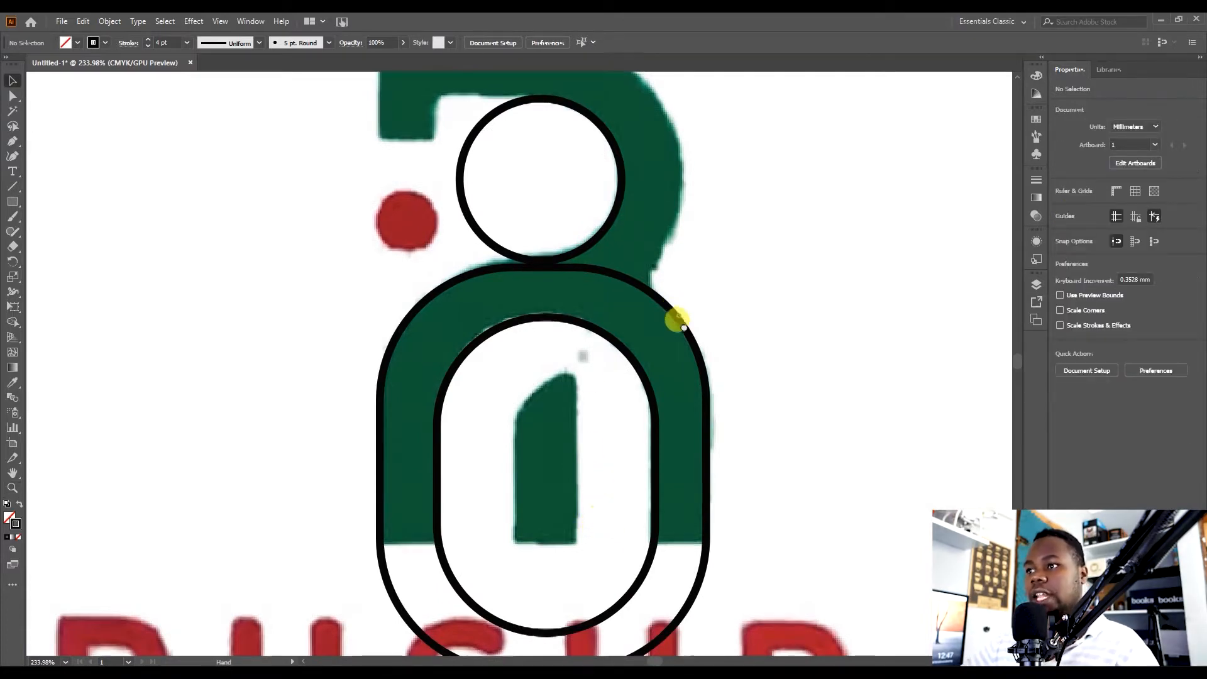
left_click_drag(680, 317, 696, 465)
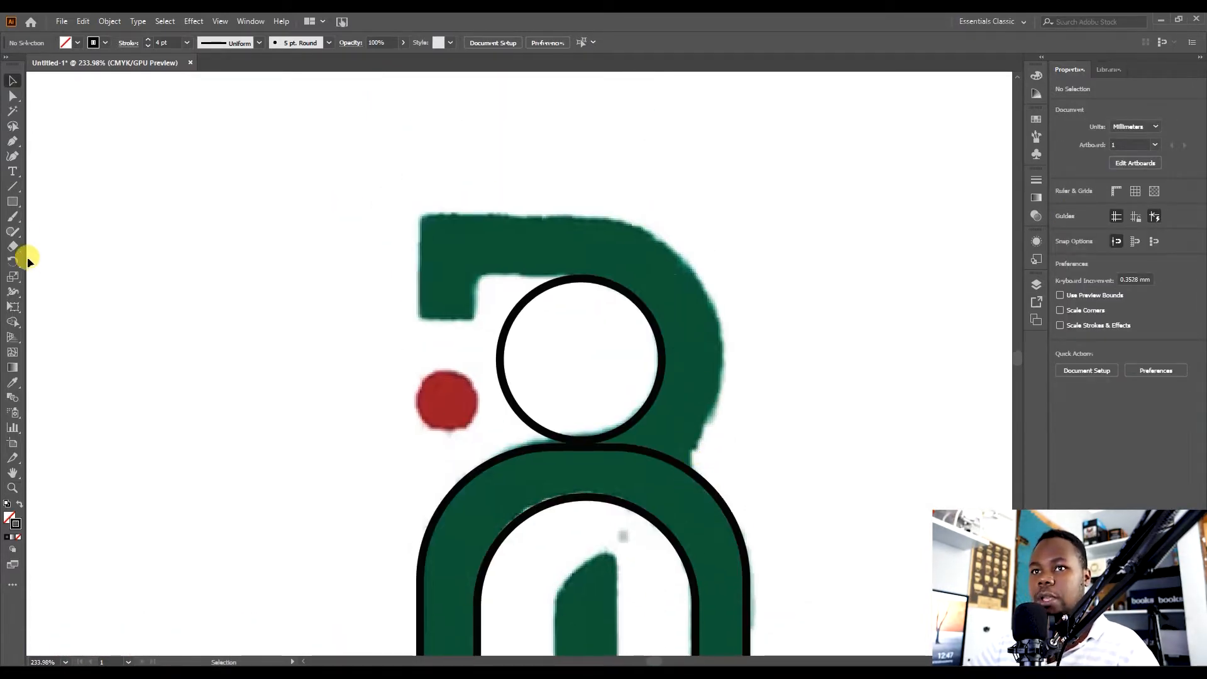
left_click_drag(13, 201, 98, 229)
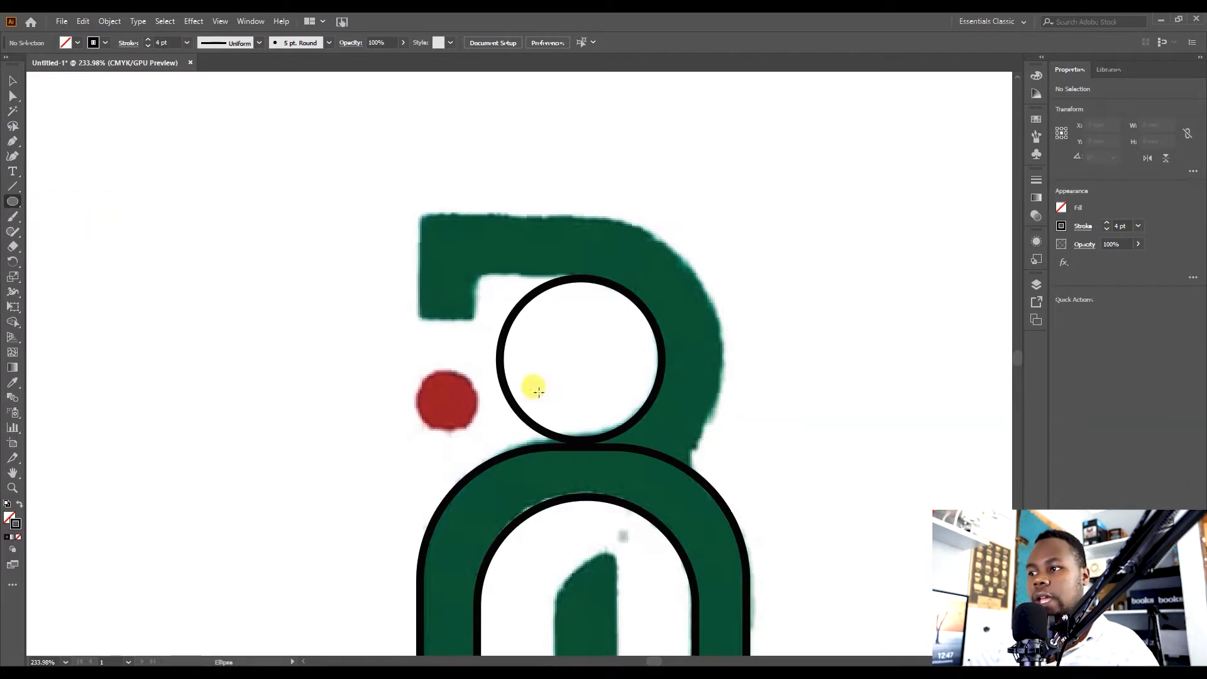
left_click_drag(717, 341, 365, 403)
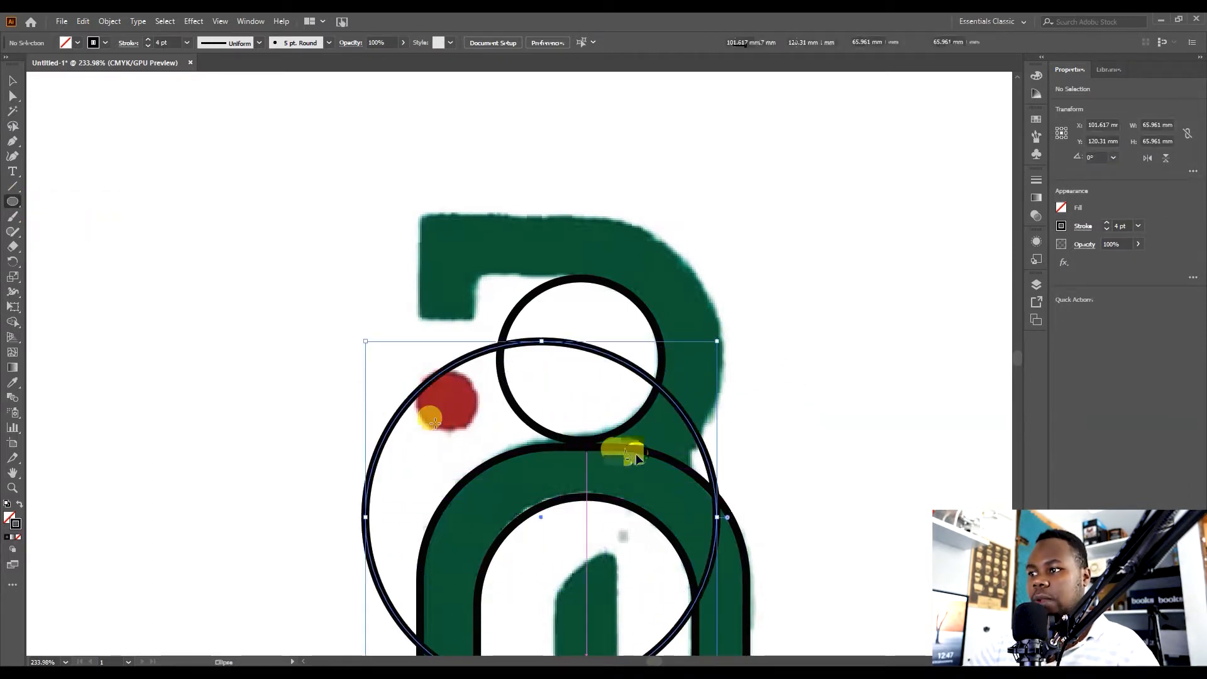
key("v")
left_click_drag(701, 449, 693, 310)
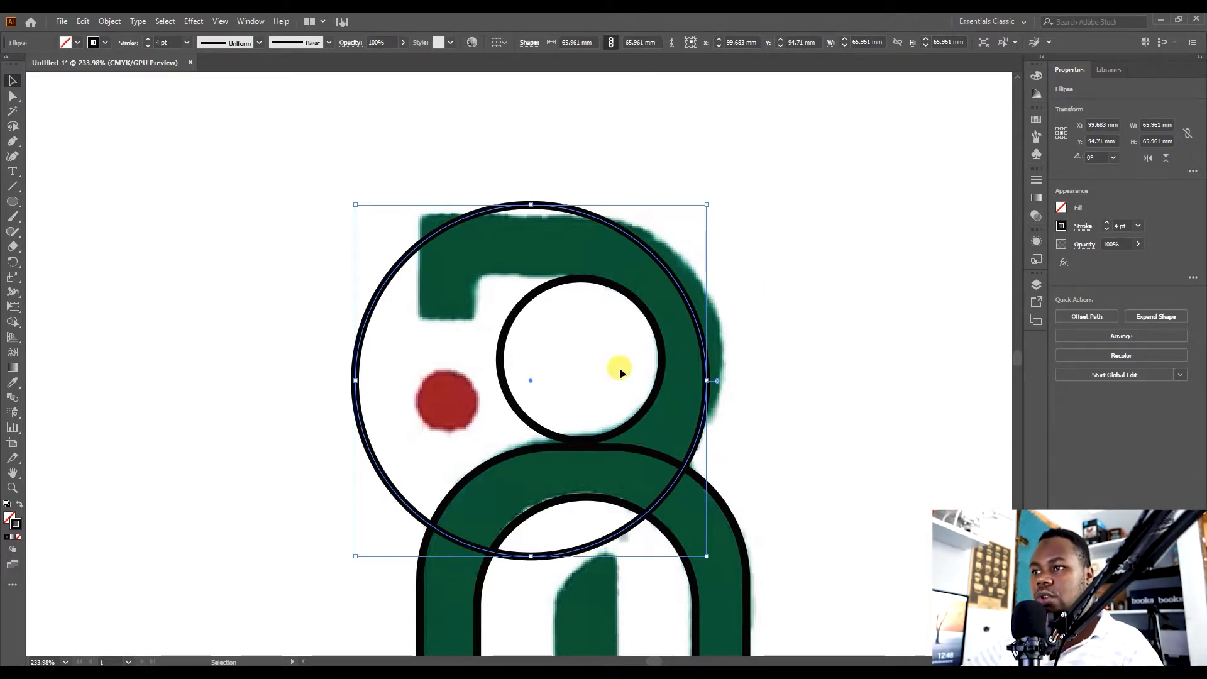
Resize the large circle to about 56 mm so it traces the bowl's outer edge.
left_click_drag(356, 381, 409, 380)
left_click_drag(700, 352, 717, 319)
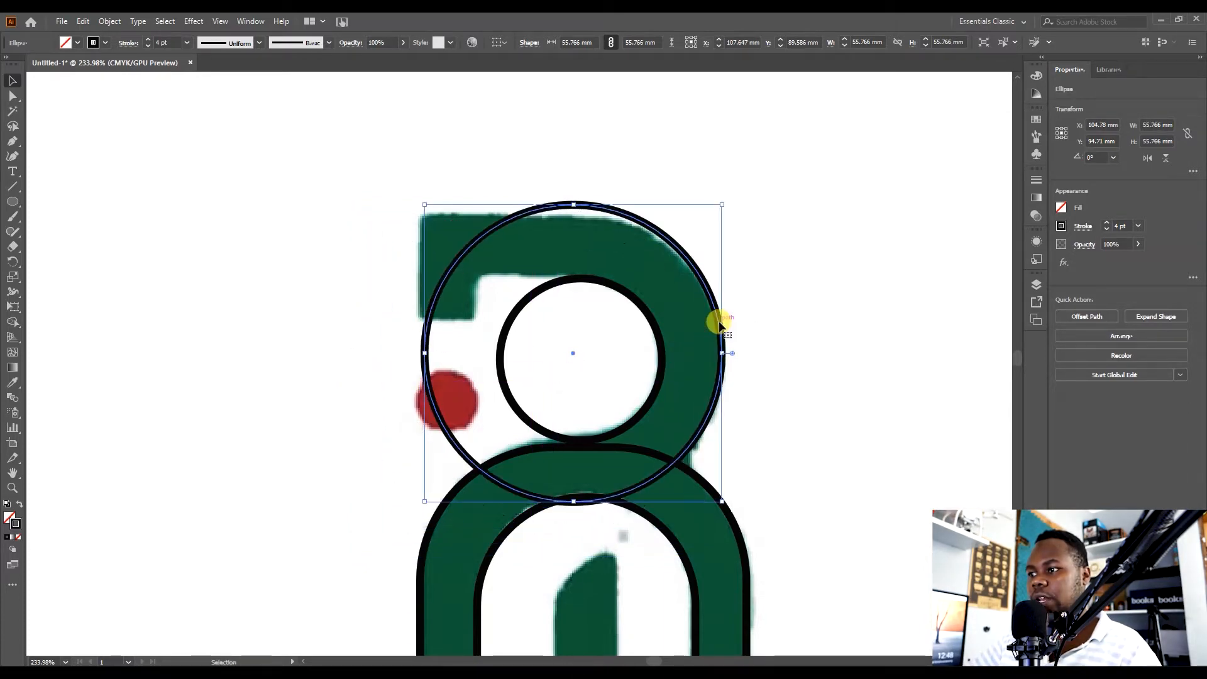
left_click(795, 356)
key("z")
left_click_drag(598, 350, 659, 337)
left_click_drag(647, 379, 573, 298)
key("v")
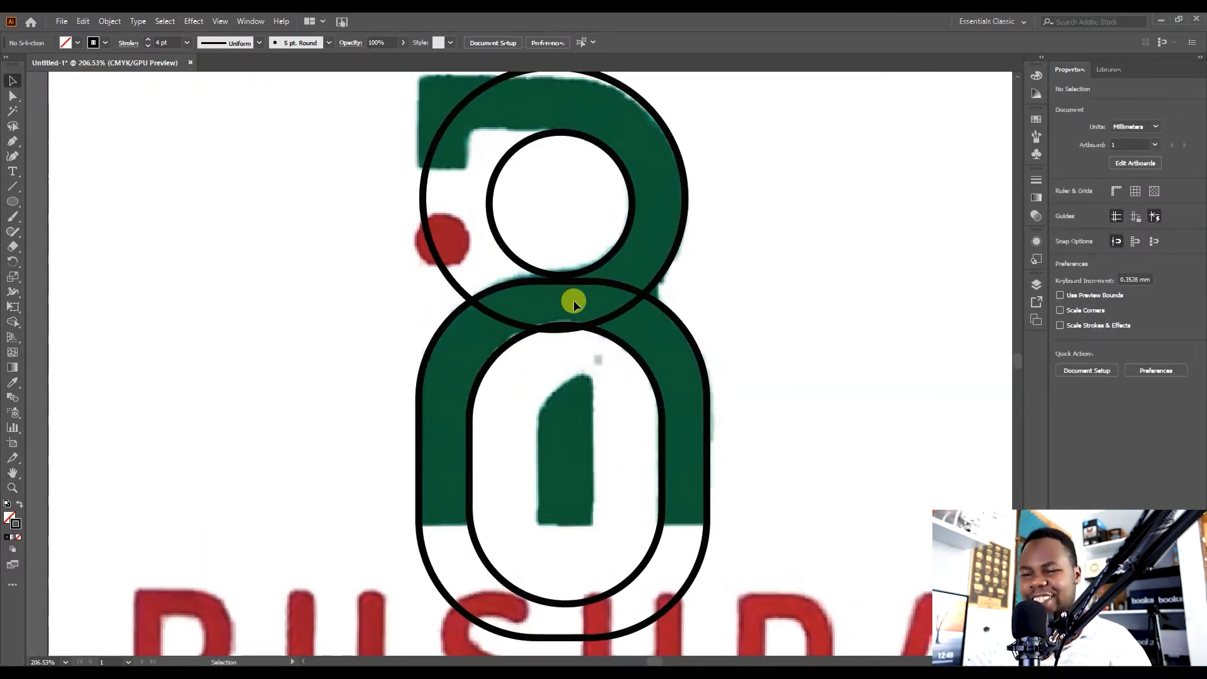
left_click_drag(573, 300, 575, 323)
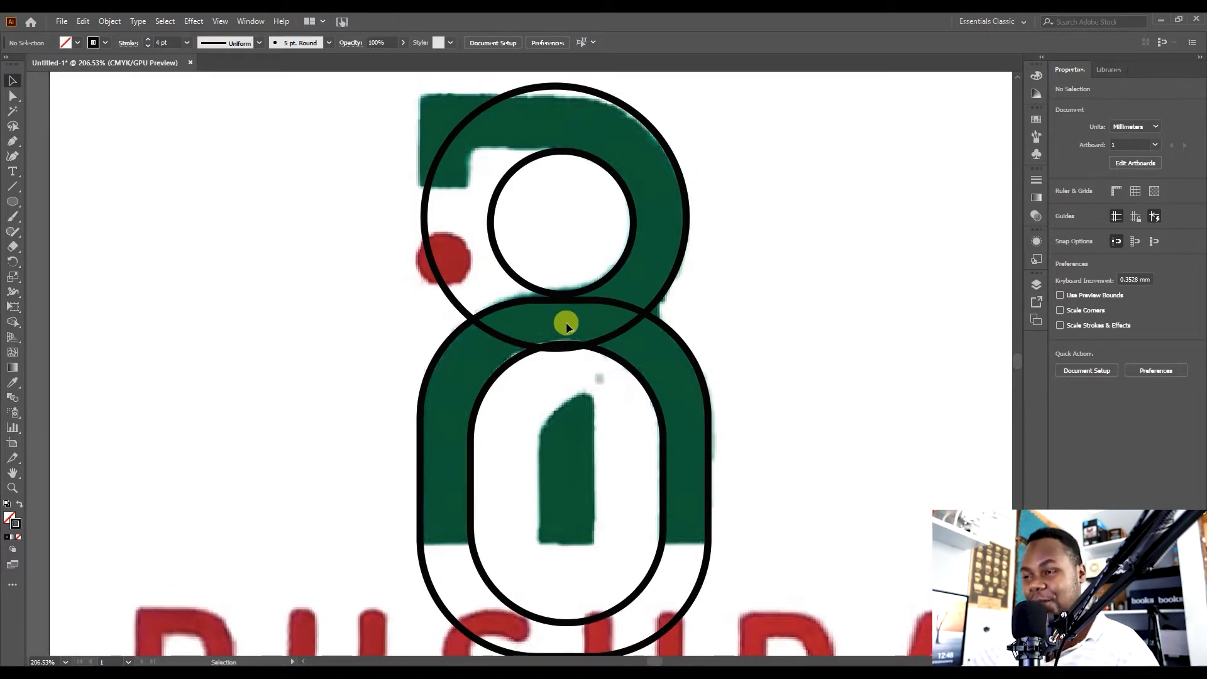
left_click_drag(599, 301, 613, 432)
key("ctrl+z")
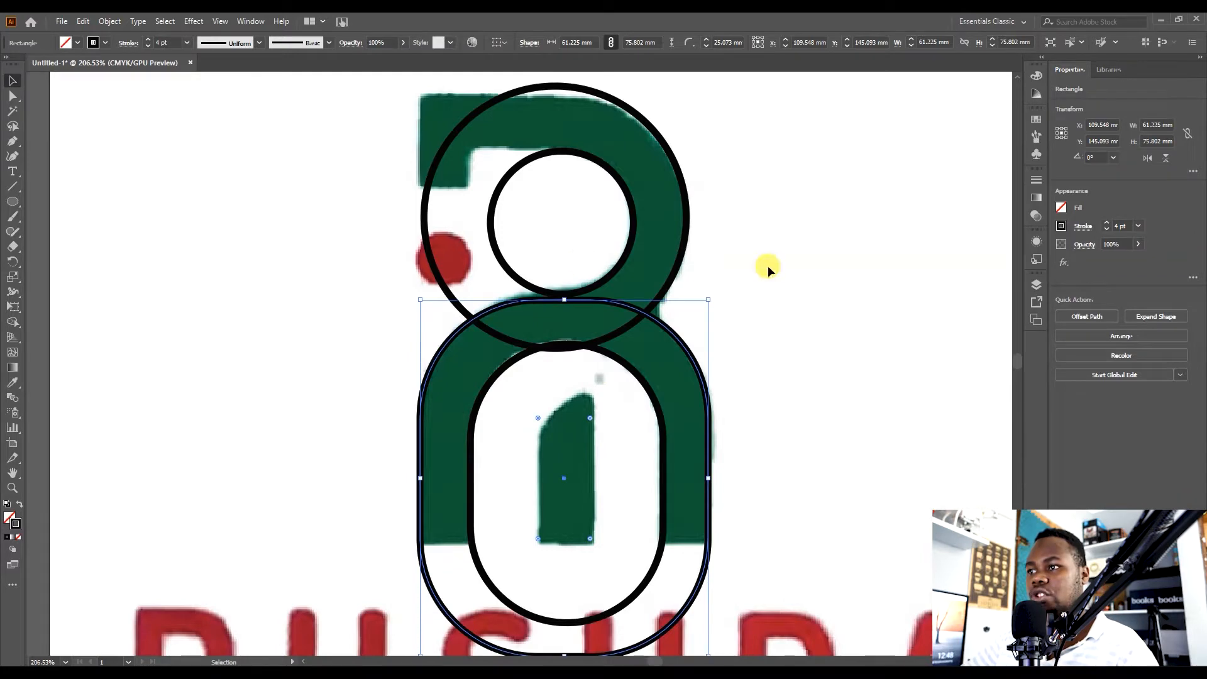
Cut the large rounded rectangle's path with the Scissors tool where it meets the upper circle on the left.
left_click(768, 269)
left_click(530, 300)
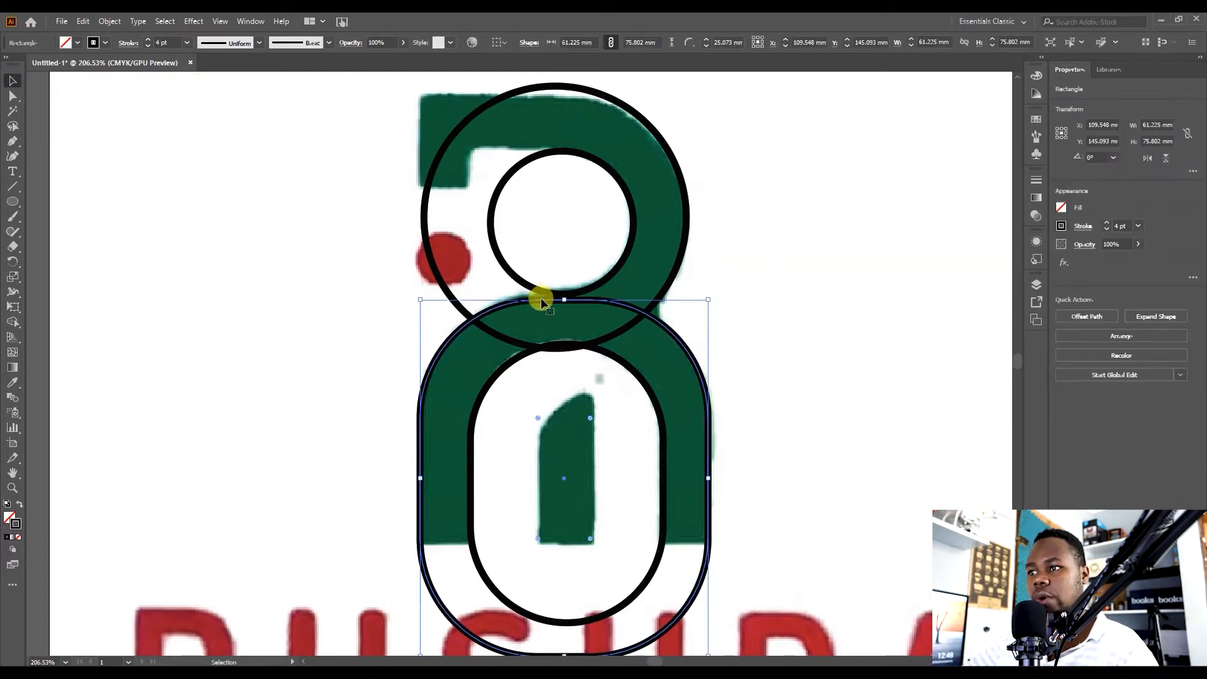
key("z")
left_click_drag(519, 278, 765, 240)
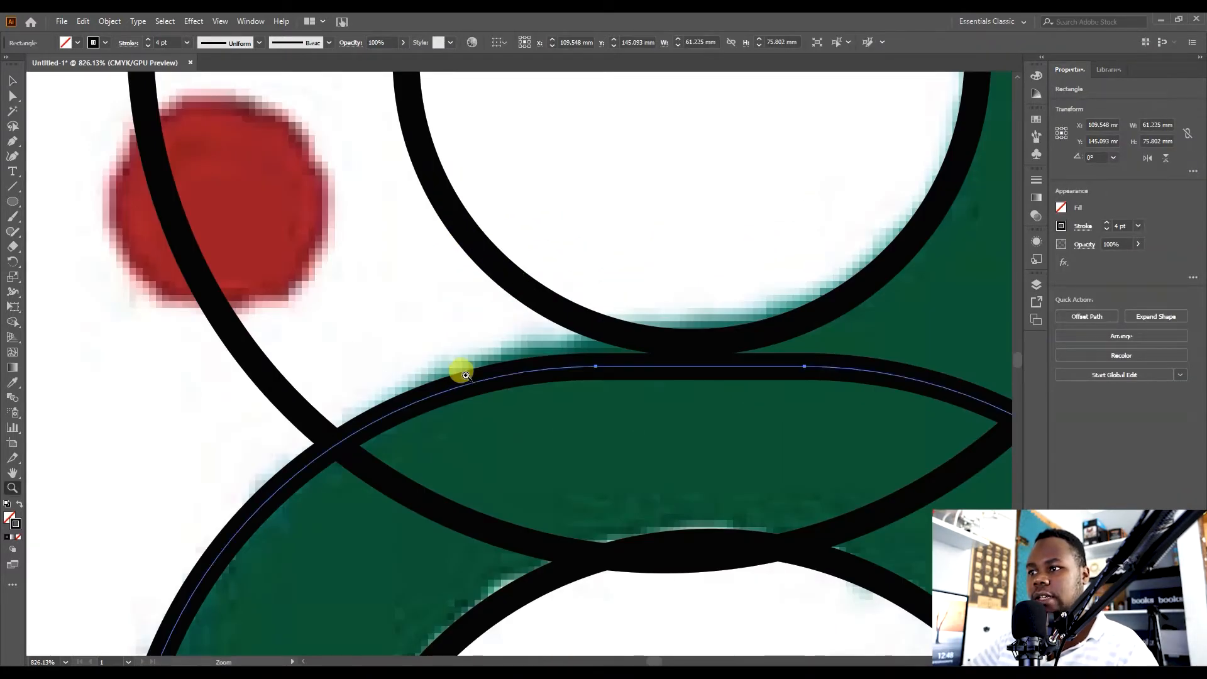
key("c")
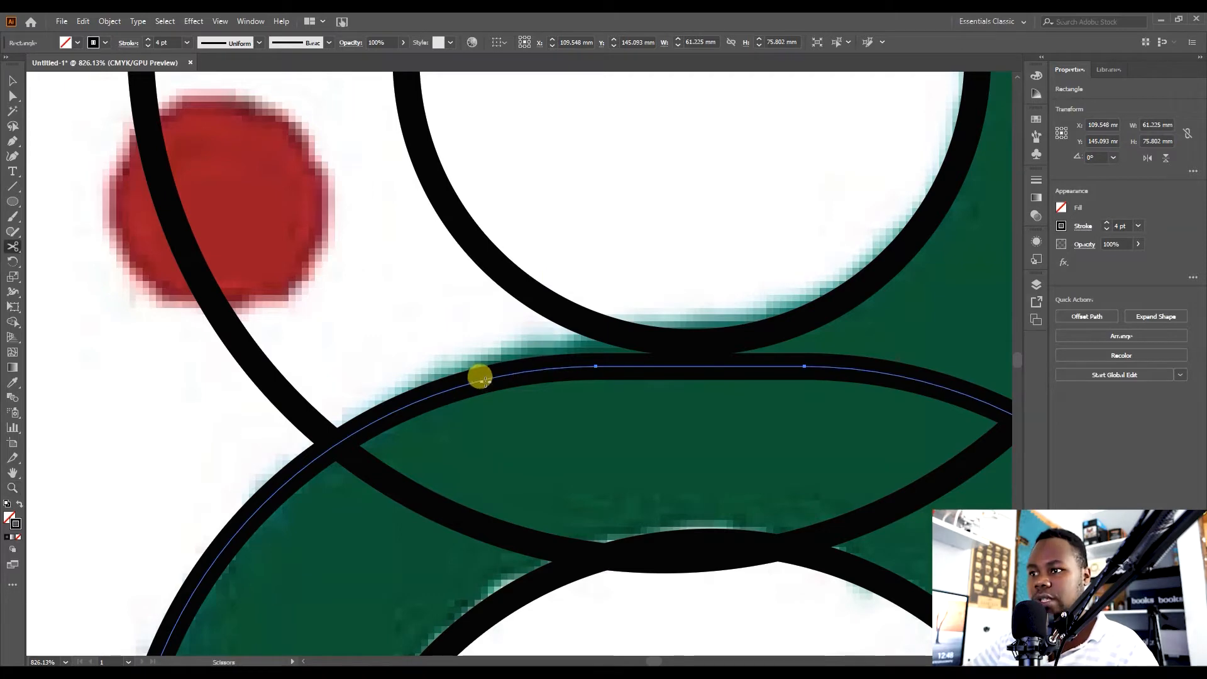
left_click(484, 378)
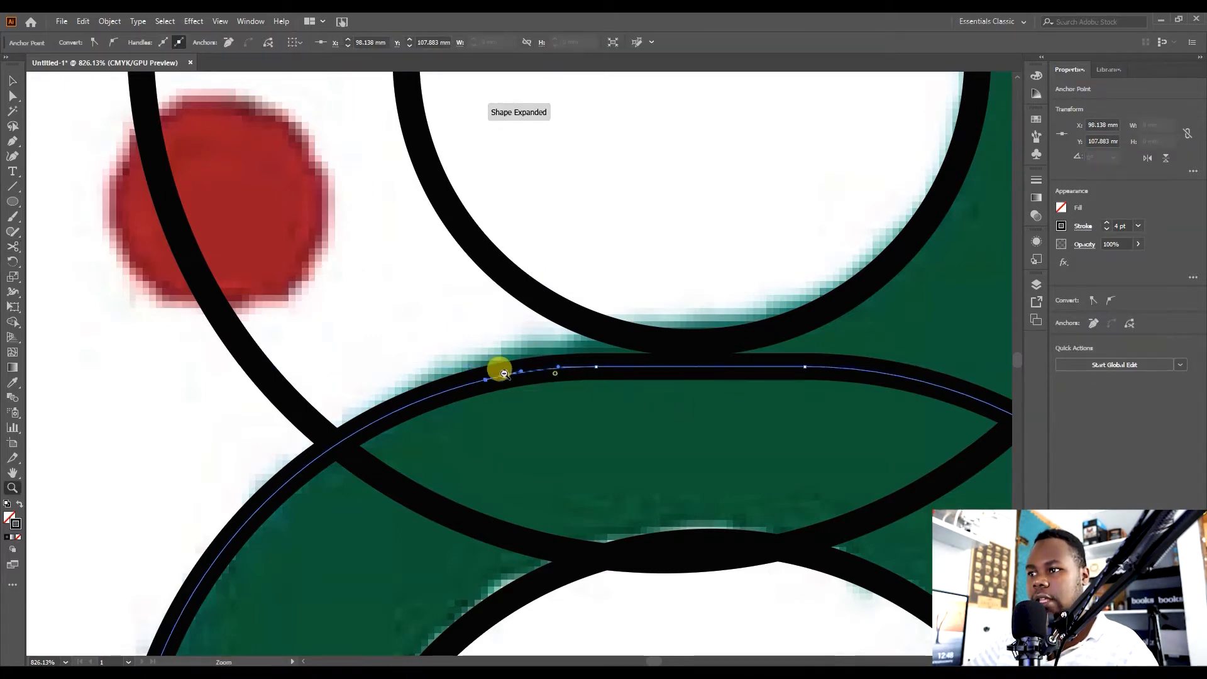
Cut the rounded rectangle's path again where it crosses the upper circle on the right.
scroll(556, 374, "down", 6)
left_click_drag(704, 427, 688, 415)
left_click_drag(671, 360, 835, 322)
key("v")
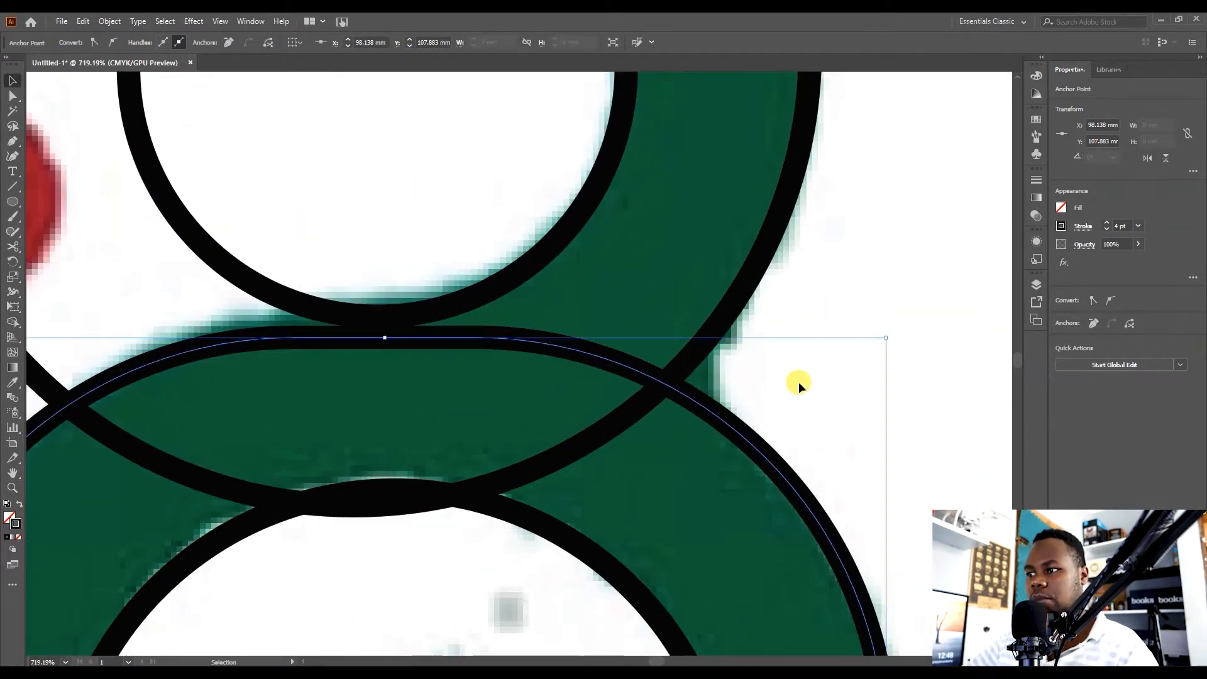
key("c")
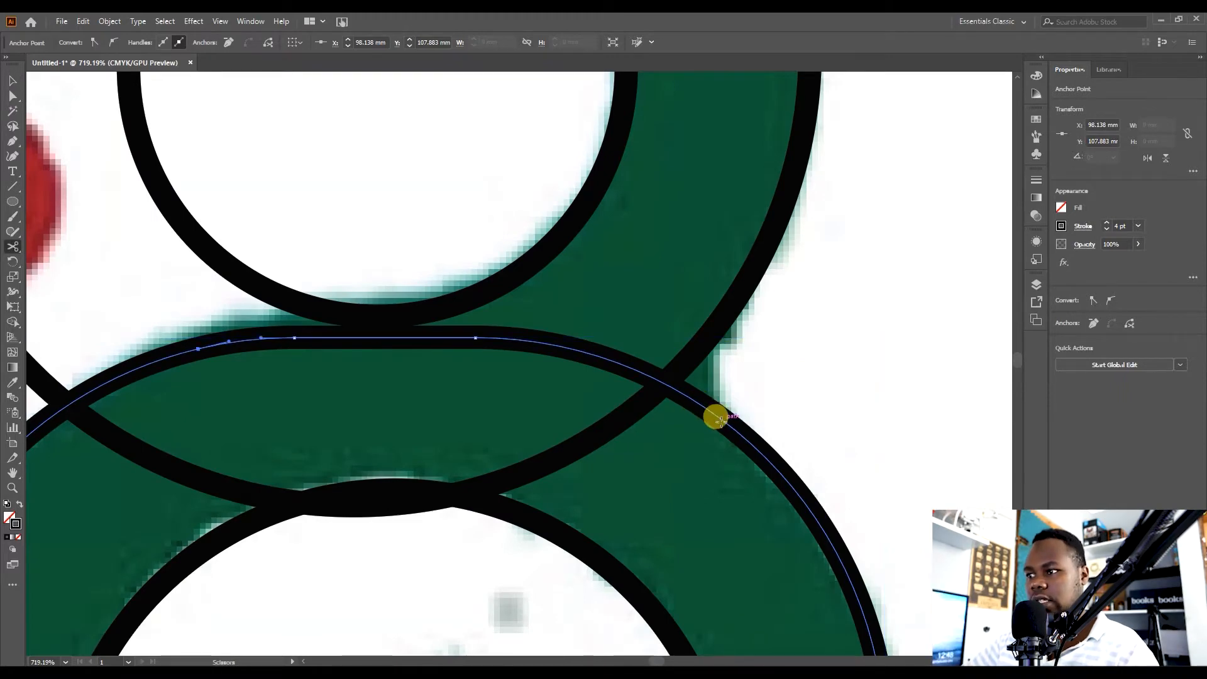
left_click(720, 418)
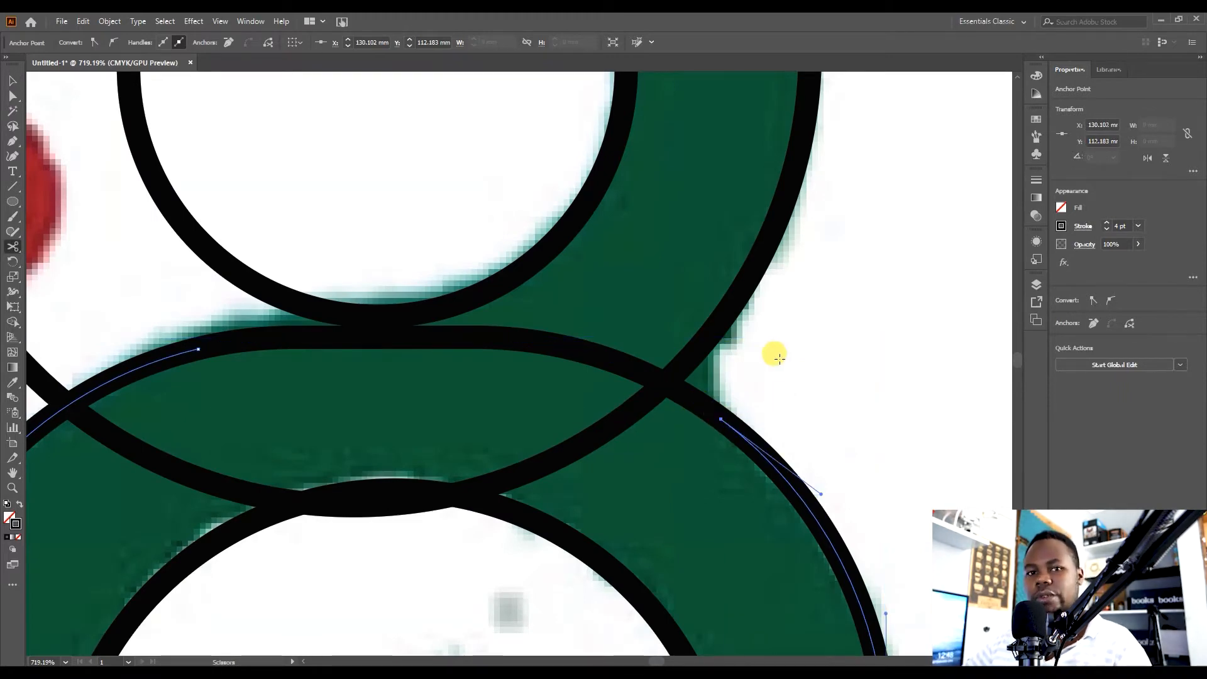
Delete the cut-off top segment of the rounded rectangle between the two cuts.
key("v")
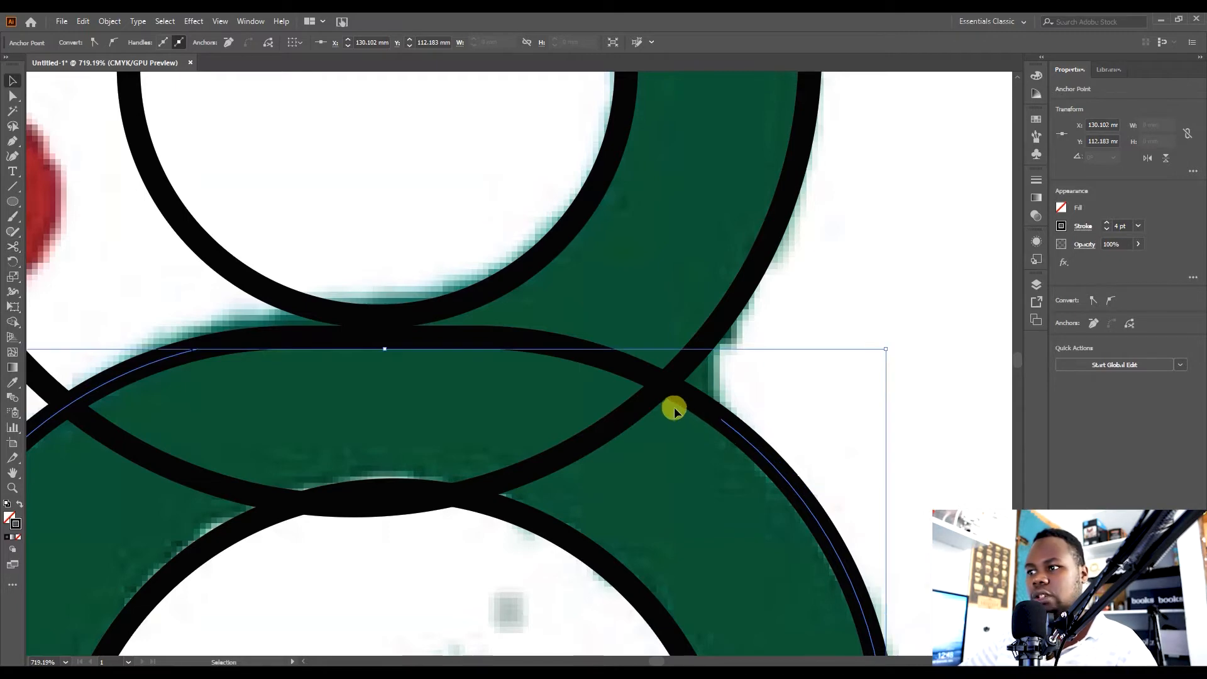
left_click(888, 337)
left_click(698, 402)
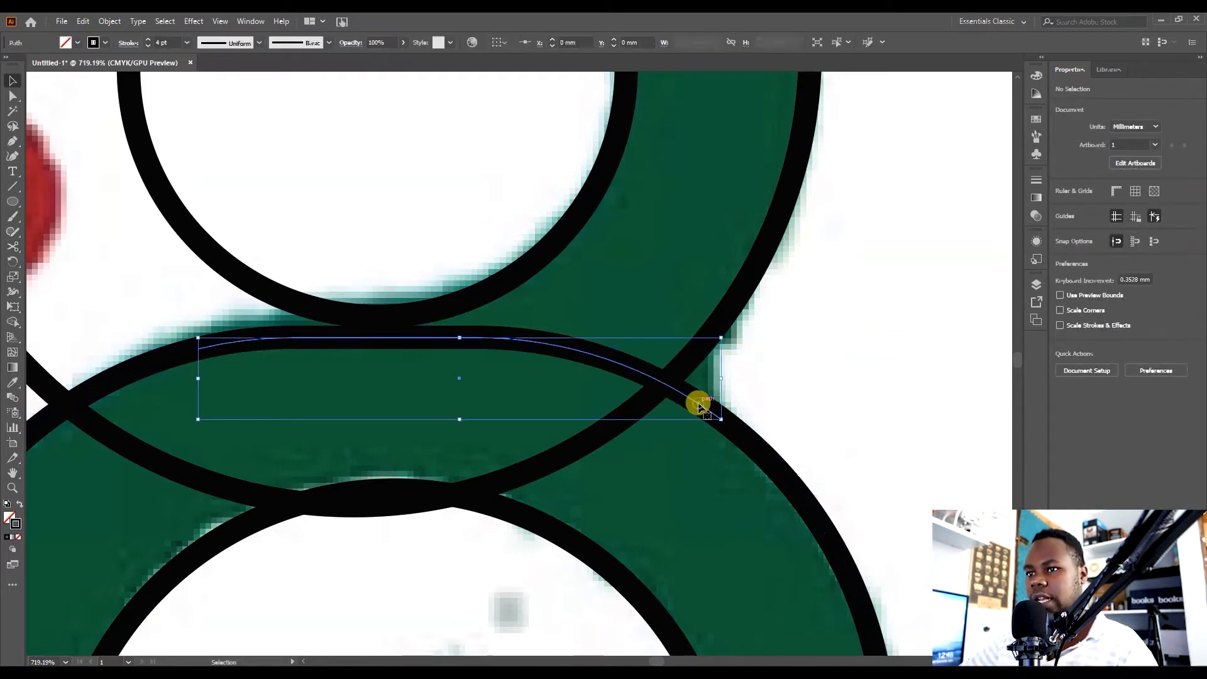
key("Delete")
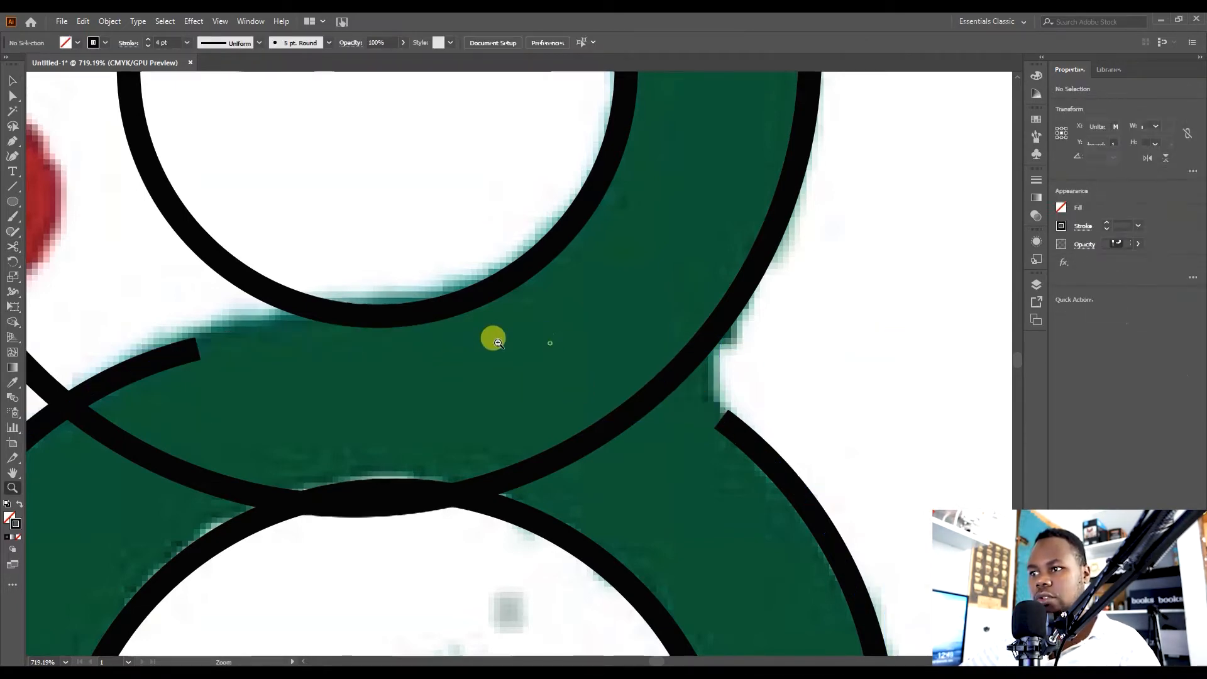
Cut the inner rounded rectangle's left side with the Scissors tool at the green band's lower edge.
key("z")
key("ctrl+0")
left_click_drag(566, 477, 554, 413)
left_click_drag(463, 437, 763, 372)
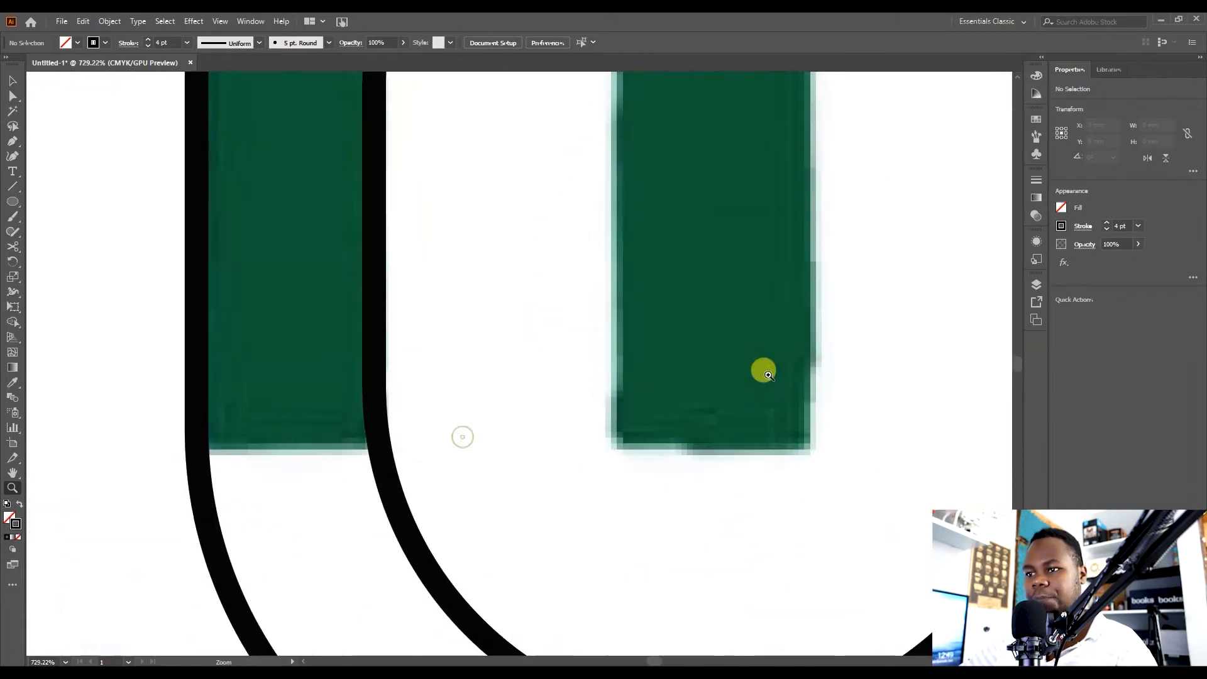
left_click_drag(598, 400, 553, 382)
key("v")
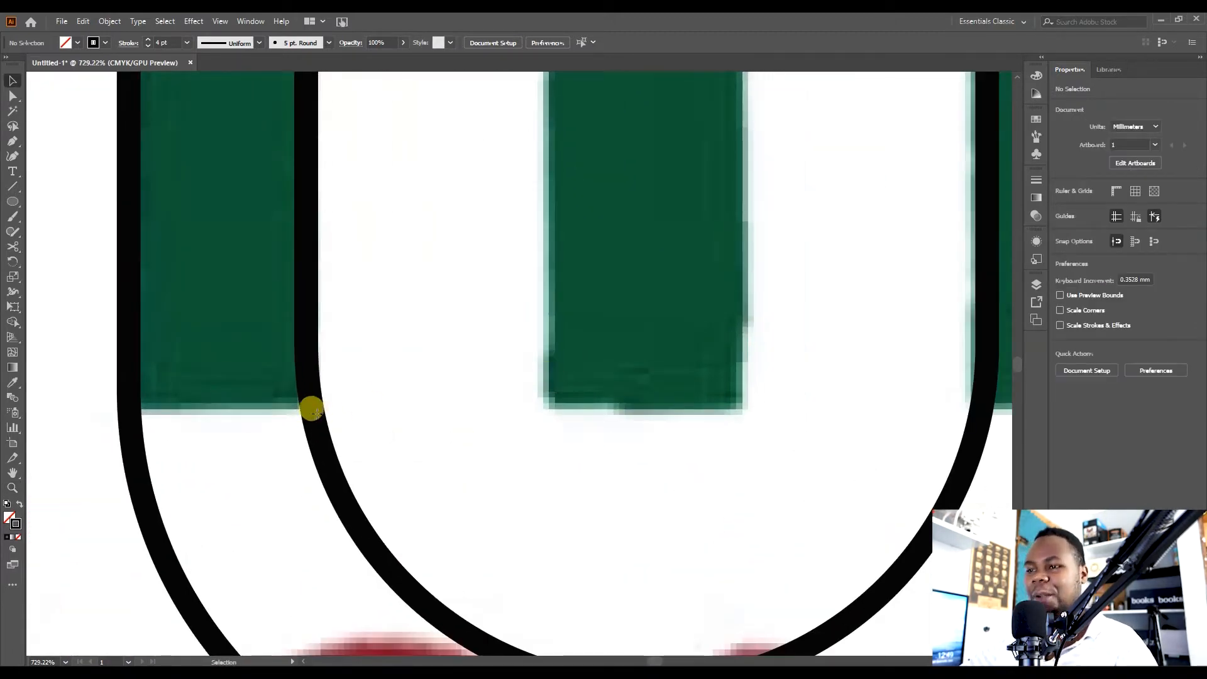
key("c")
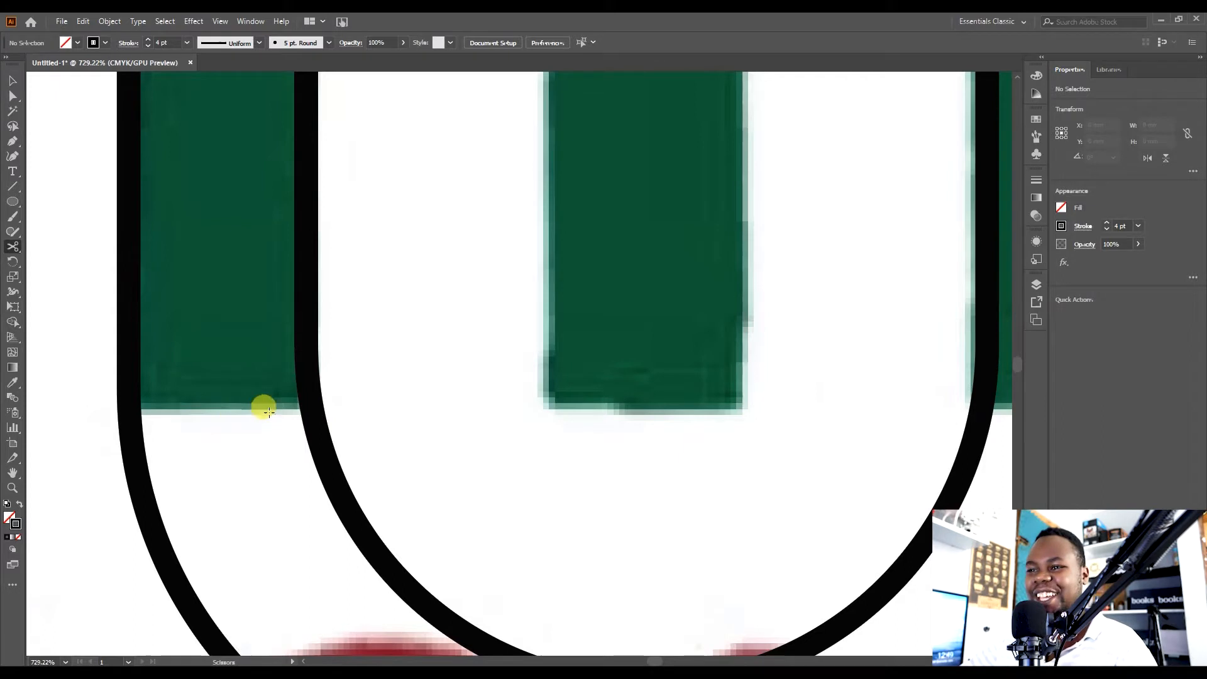
left_click(308, 398)
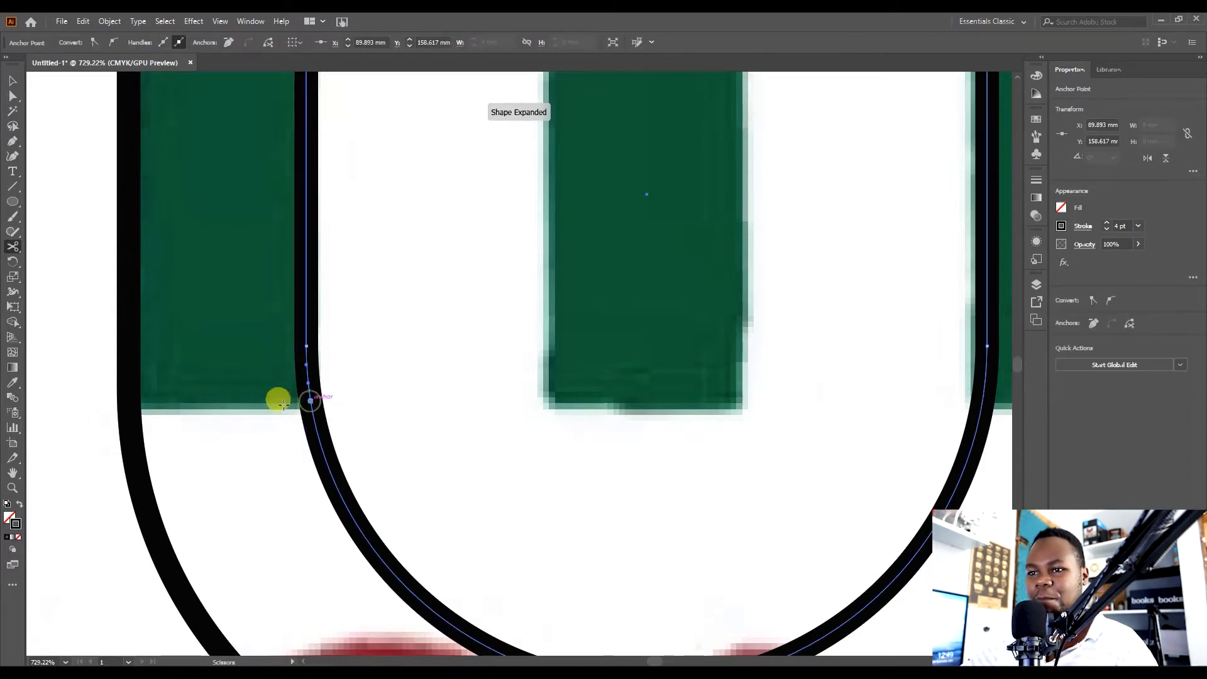
left_click(126, 401)
left_click(729, 363)
key("v")
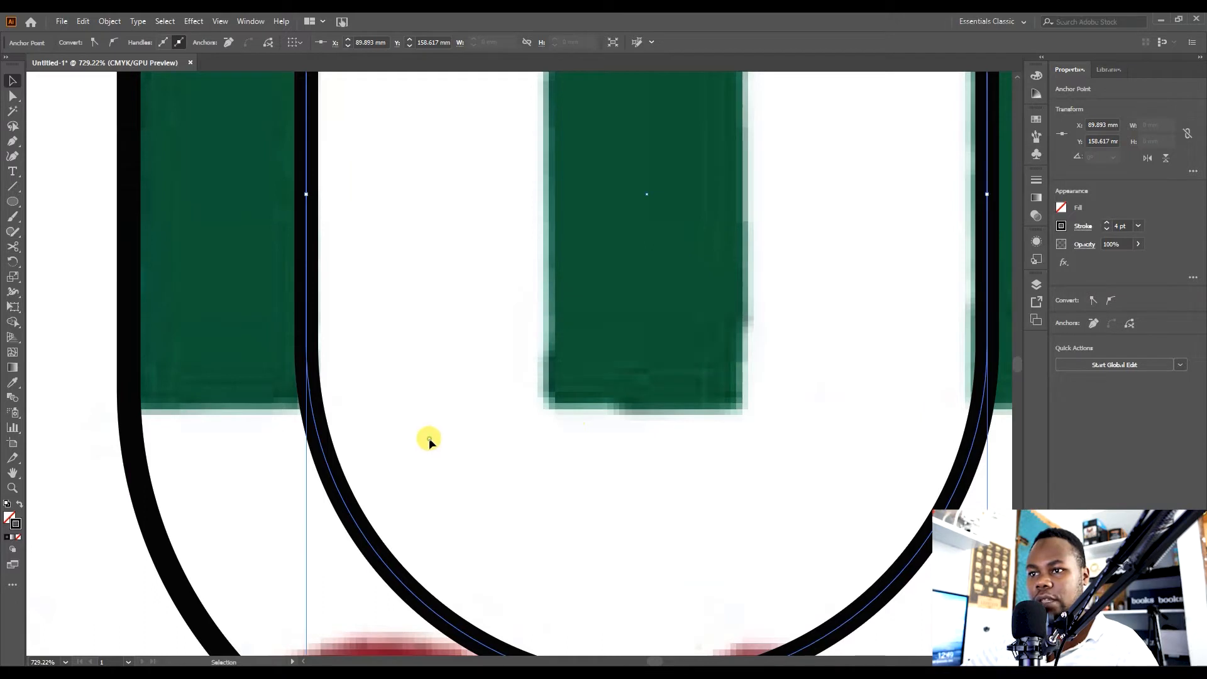
left_click(428, 439)
Cut the outer rounded rectangle's left side with the Scissors tool at the same height.
left_click(130, 458)
key("c")
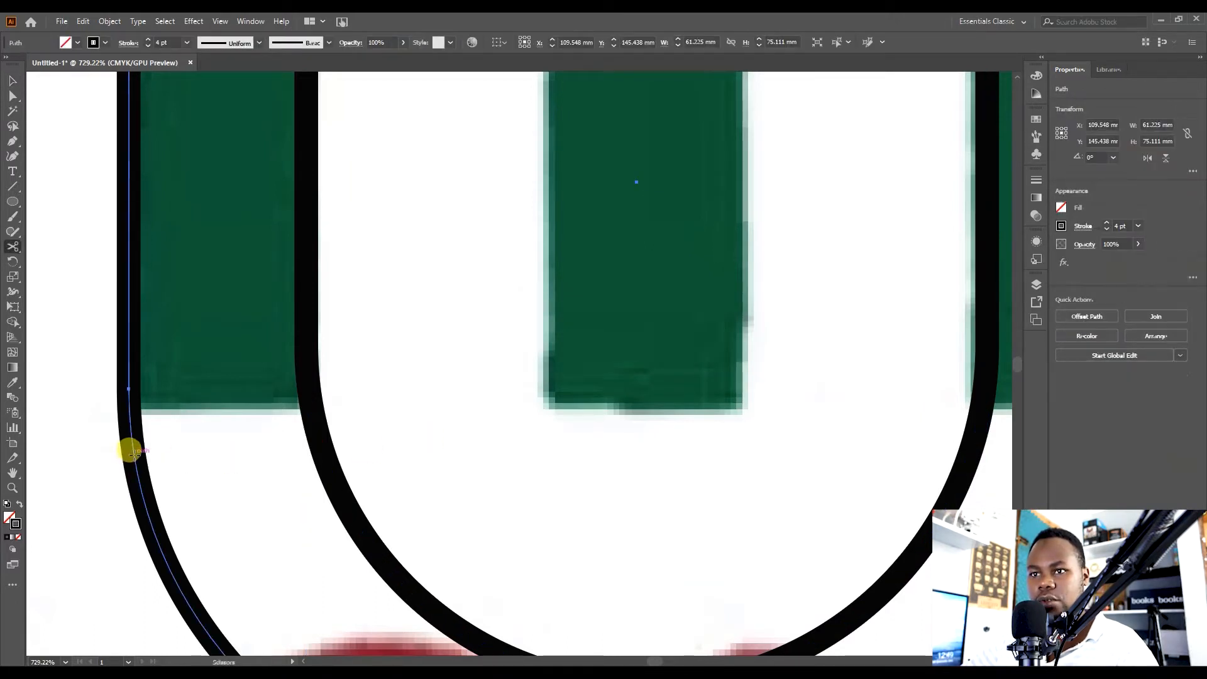
left_click(126, 401)
left_click(717, 361)
key("v")
left_click(501, 440)
key("ctrl+0")
left_click(452, 489)
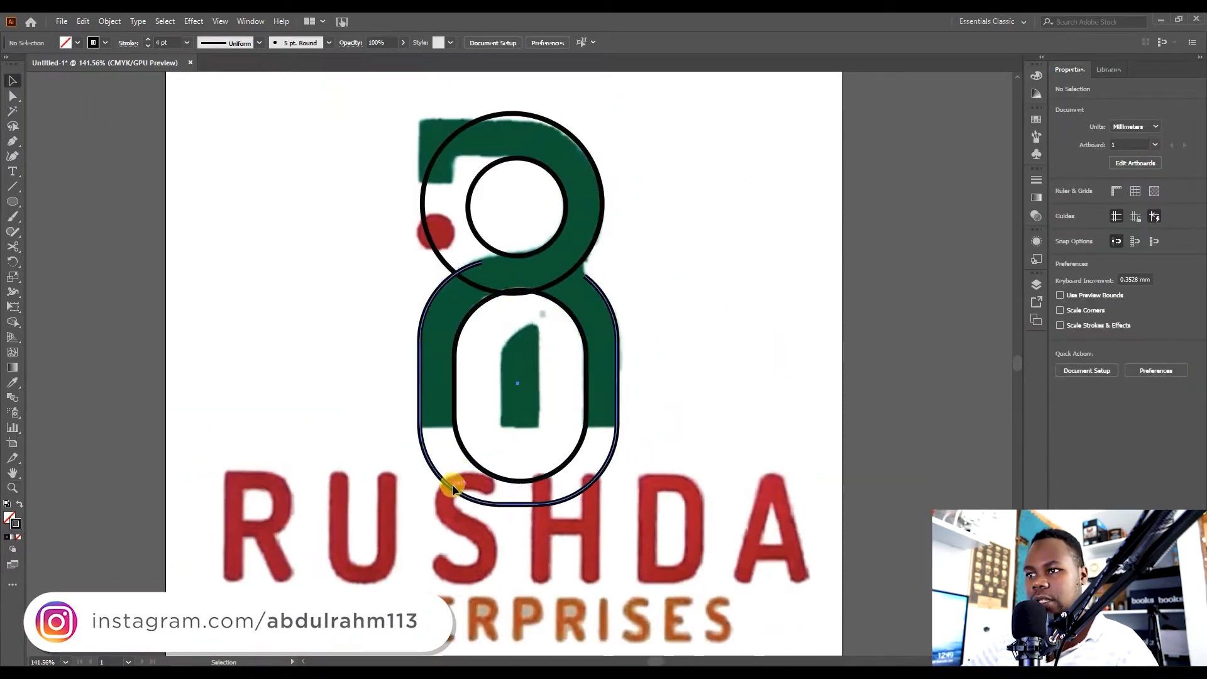
Try cutting off and deleting the inner rounded rectangle's bottom segment, then undo those changes.
key("z")
left_click_drag(414, 436, 561, 409)
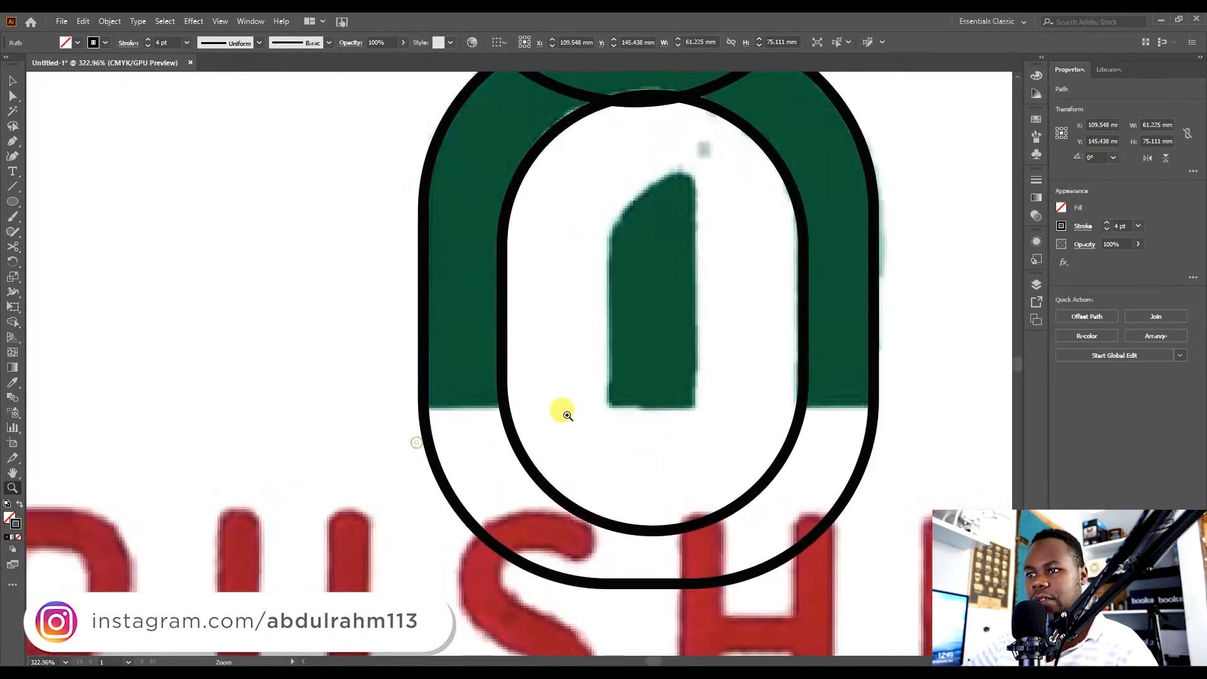
key("v")
left_click_drag(683, 393, 609, 421)
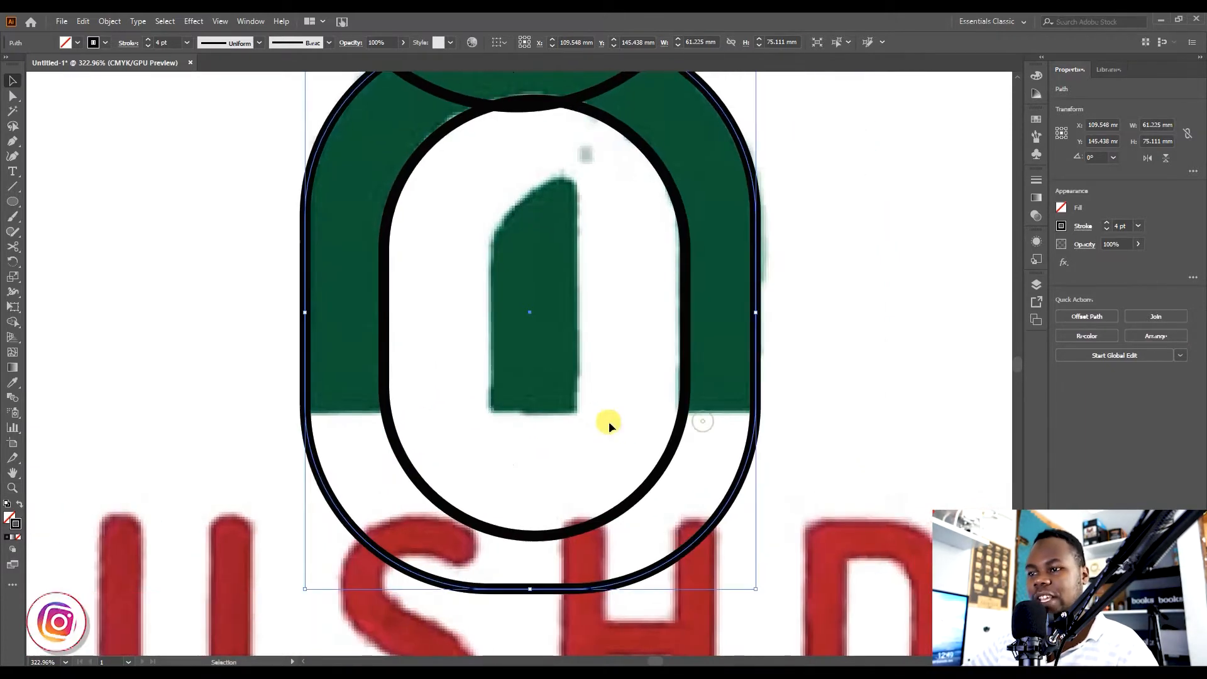
left_click(398, 453)
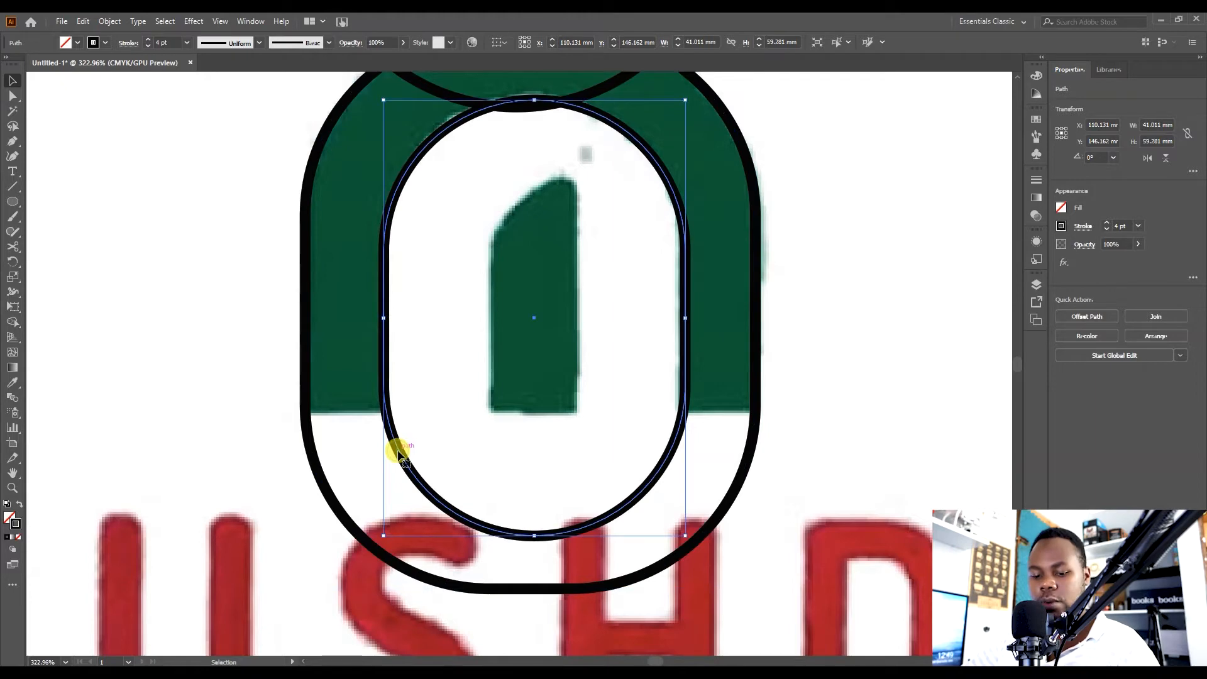
key("c")
left_click(385, 409)
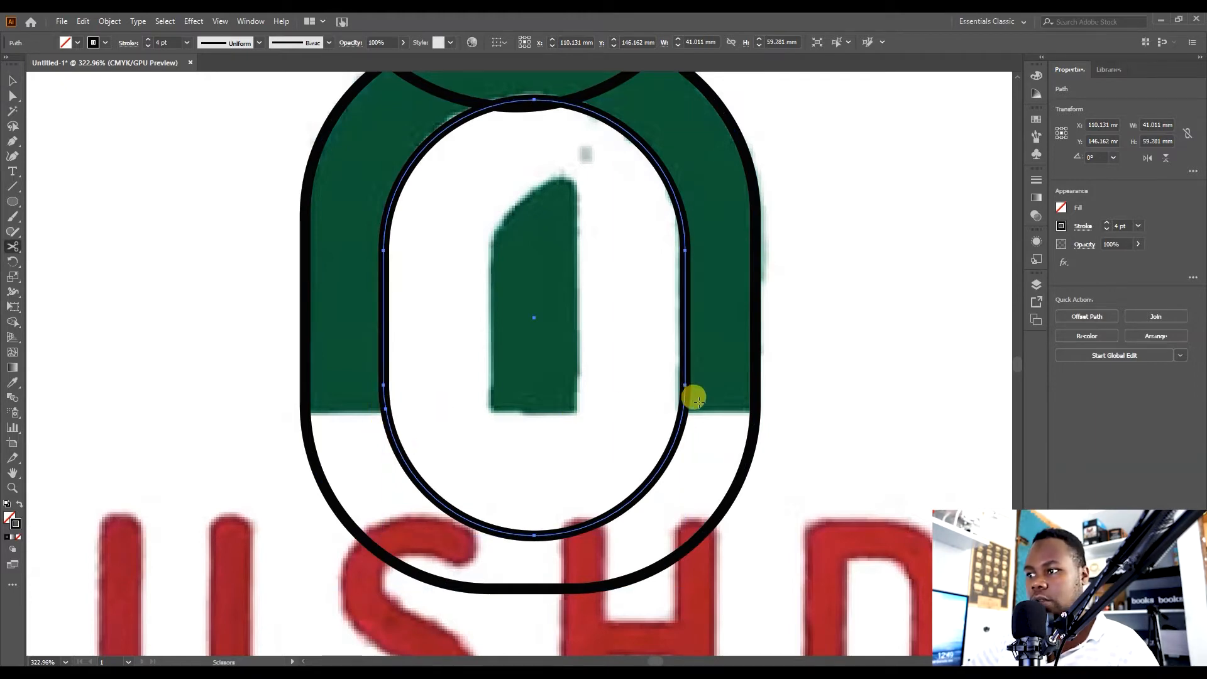
left_click(682, 403)
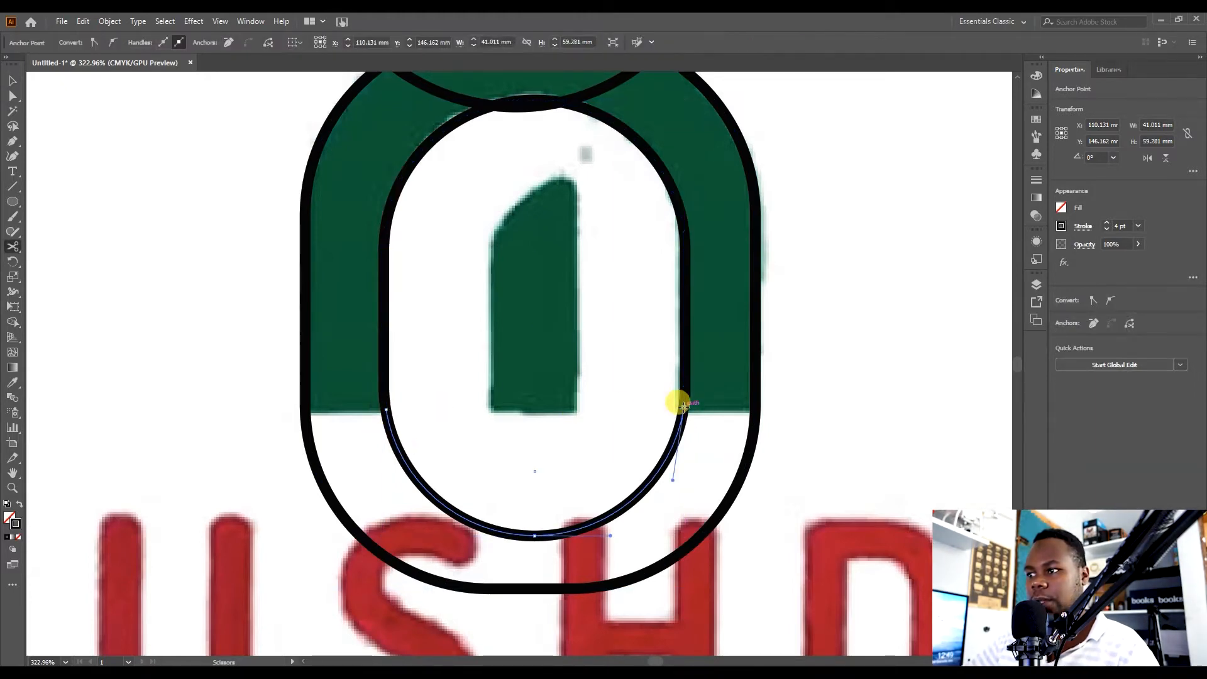
key("v")
left_click(482, 515)
key("Delete")
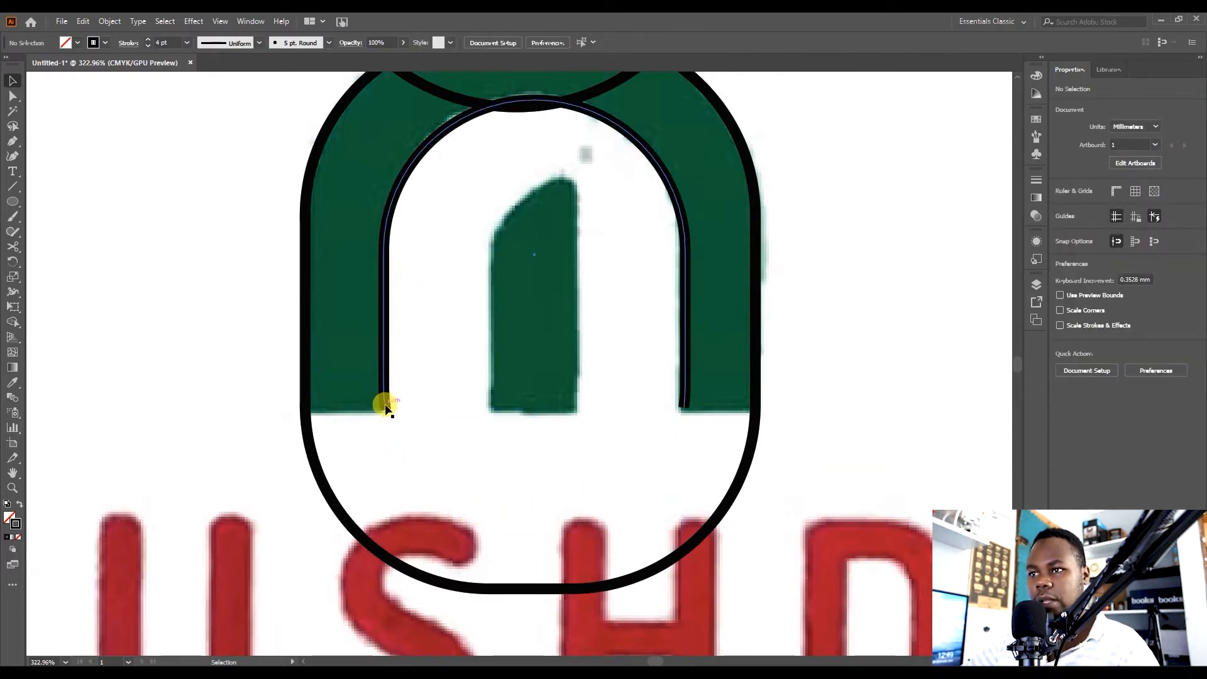
left_click(303, 416)
key("ctrl+z")
key("ctrl+z")
key("ctrl+z")
key("ctrl+z")
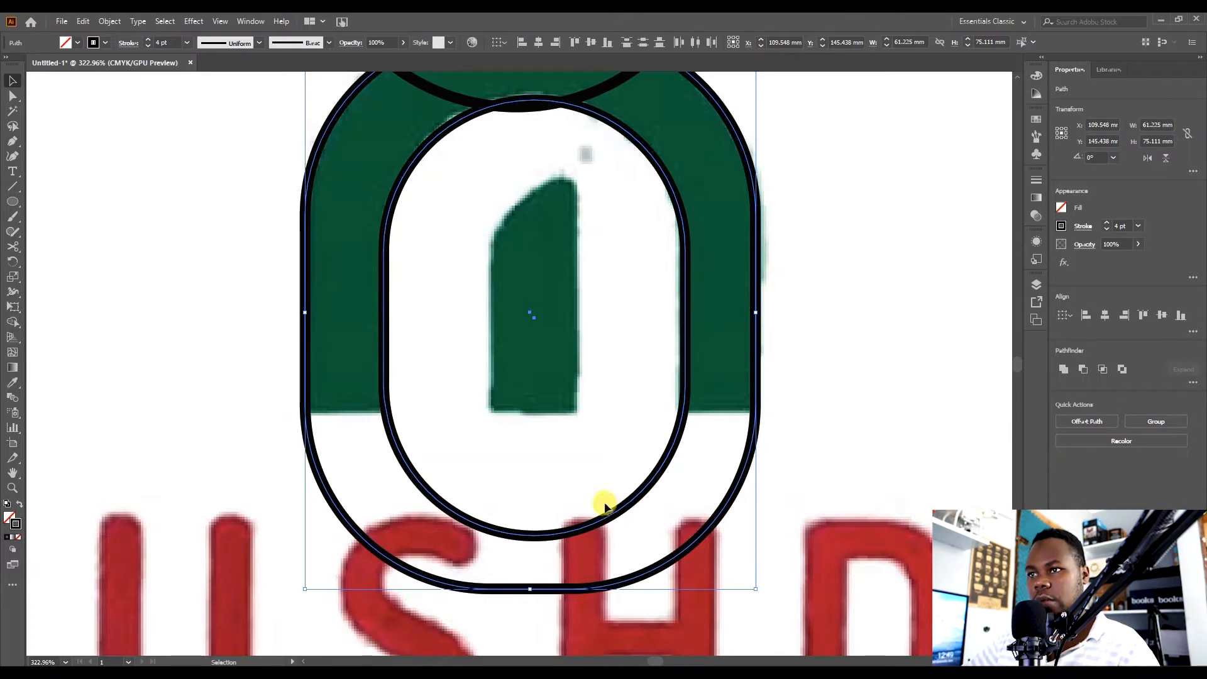
Extend the inner rounded rectangle's bottom anchor slightly downward with the Direct Selection tool.
left_click(573, 466)
left_click(391, 440)
left_click_drag(534, 536, 532, 637)
key("ctrl+z")
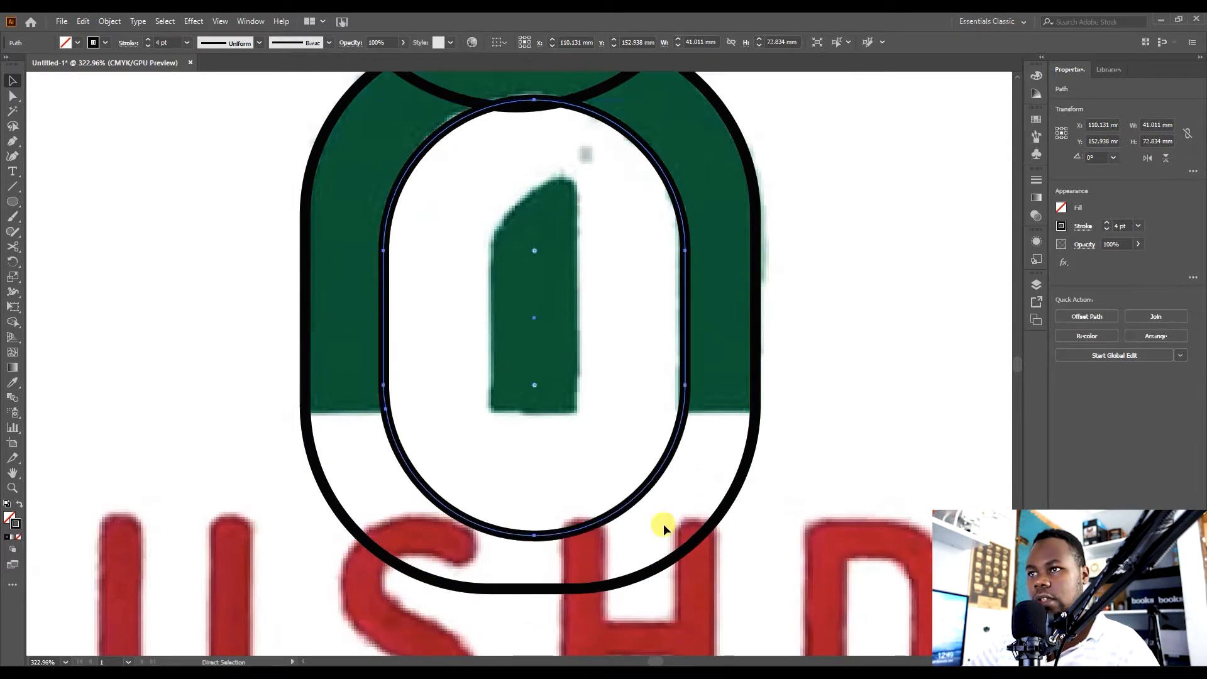
left_click_drag(536, 536, 535, 549)
left_click(580, 645)
Cut the inner rounded rectangle at both sides along the green band's lower edge and delete its bottom segment.
key("z")
left_click_drag(510, 430, 634, 412)
key("space")
left_click_drag(635, 415, 438, 406)
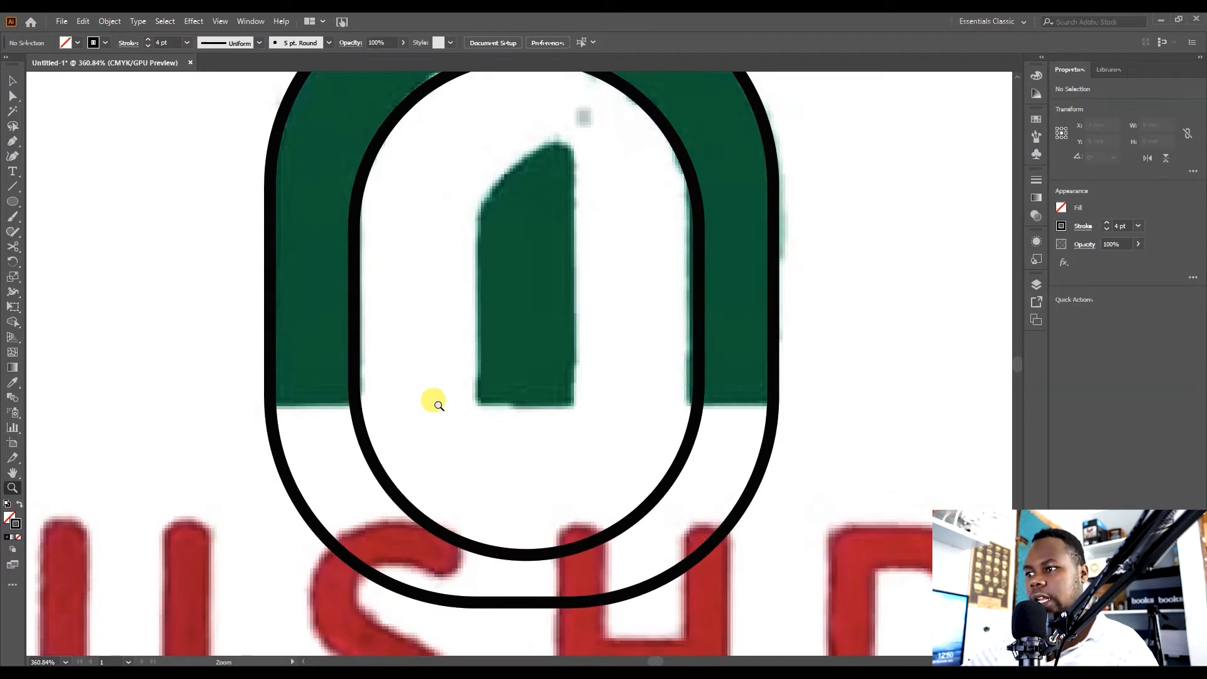
left_click(355, 401)
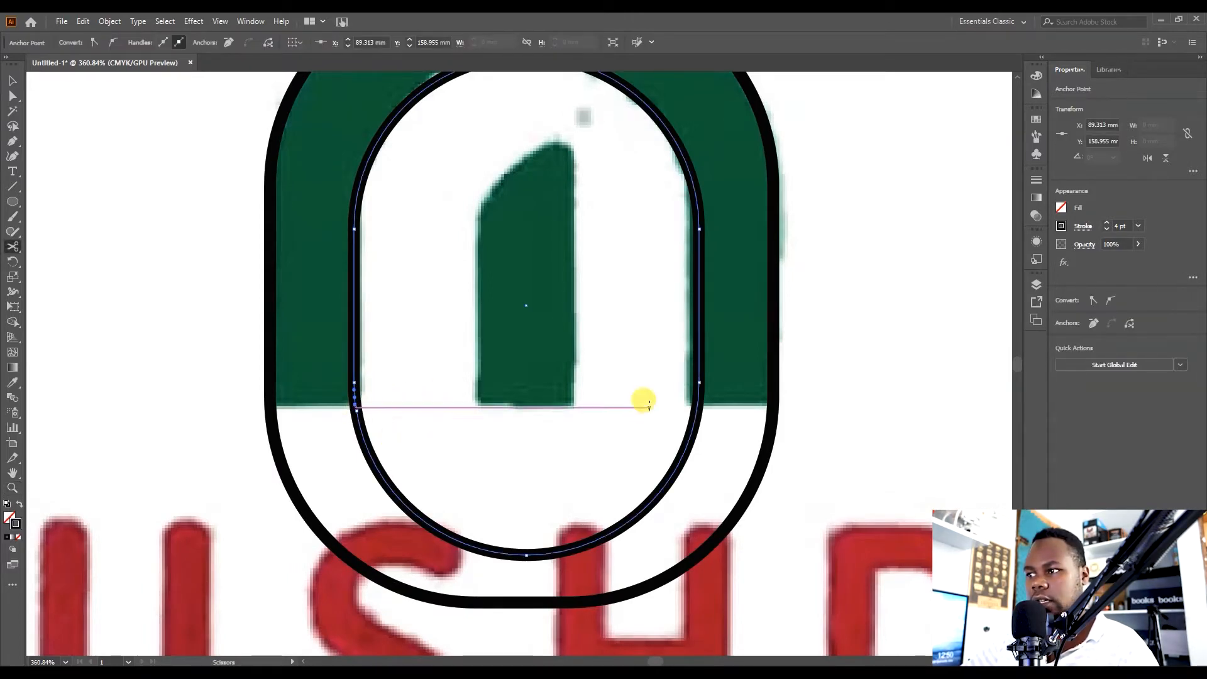
left_click(699, 399)
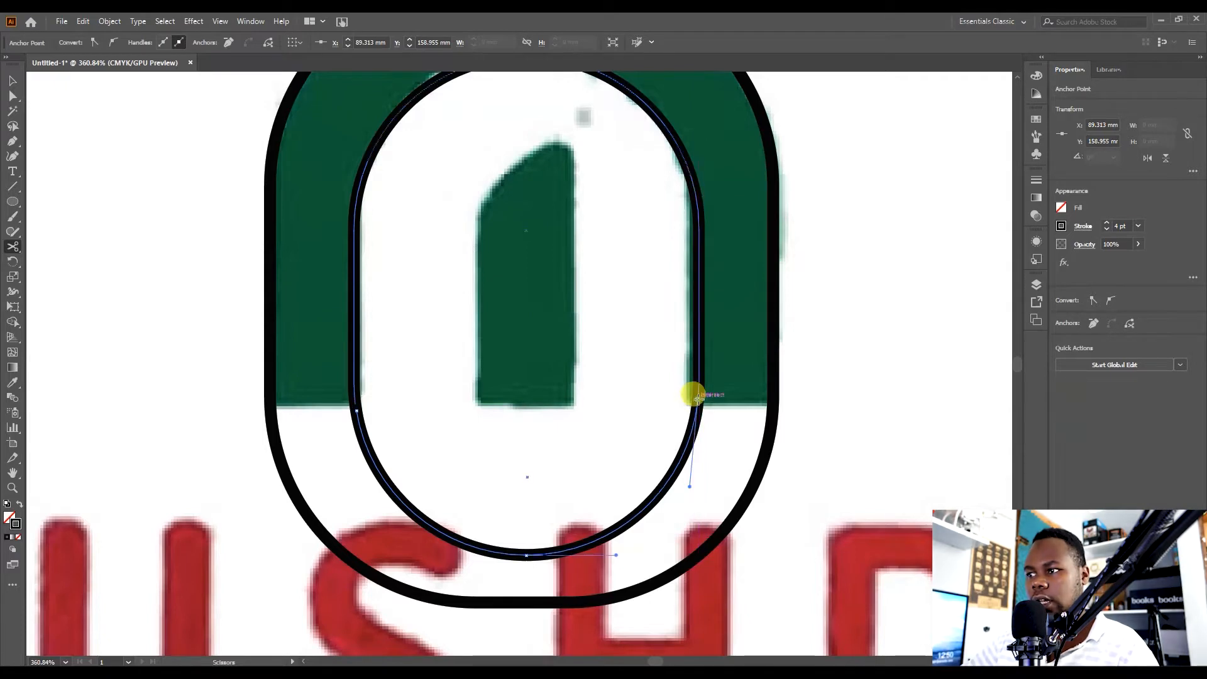
key("v")
key("Delete")
key("Delete")
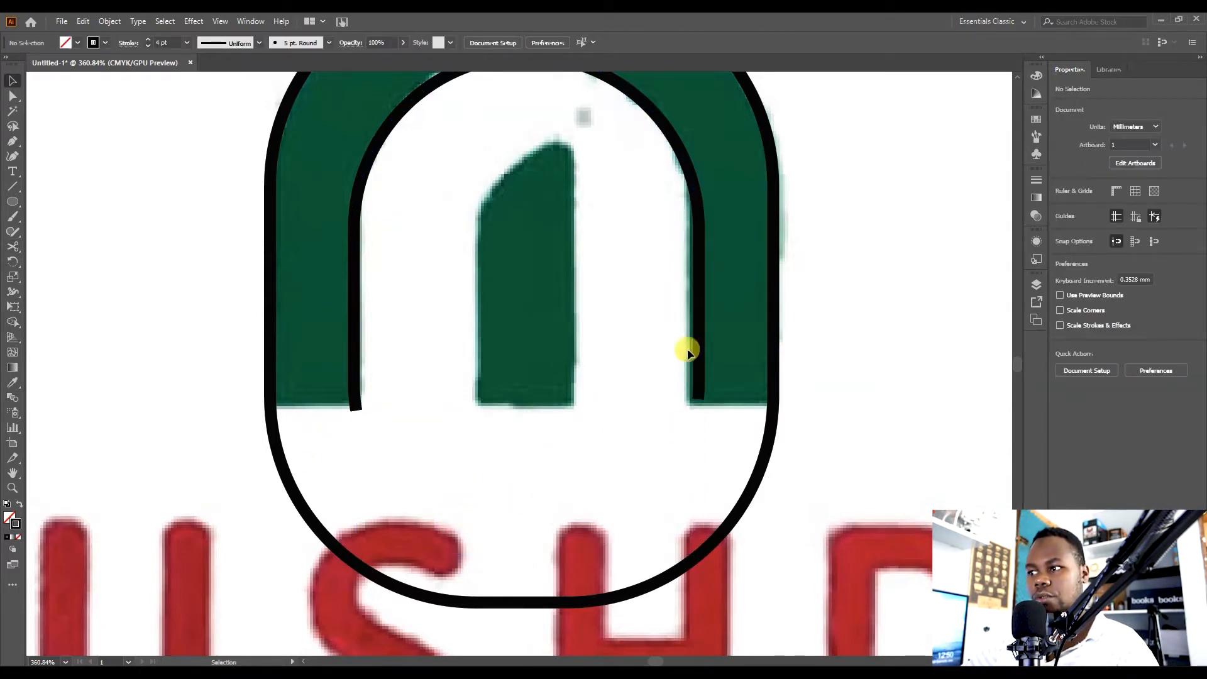
Cut the outer rounded rectangle at both sides at the same height and delete its bottom curve.
left_click(269, 413)
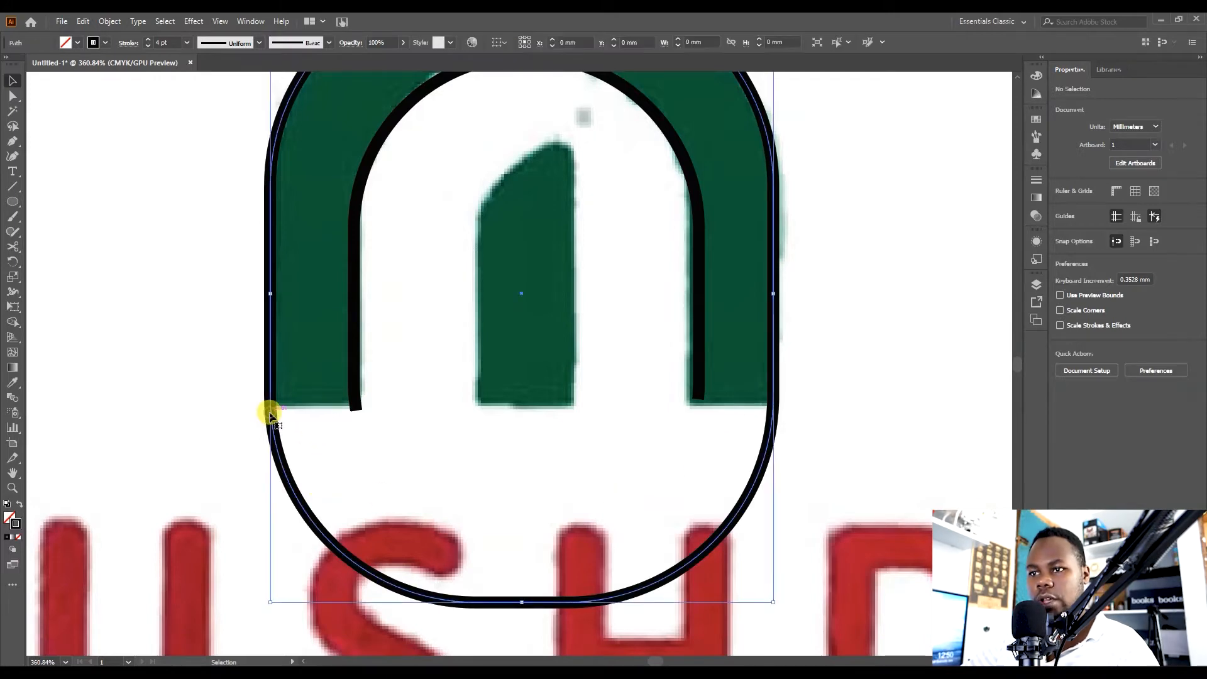
key("c")
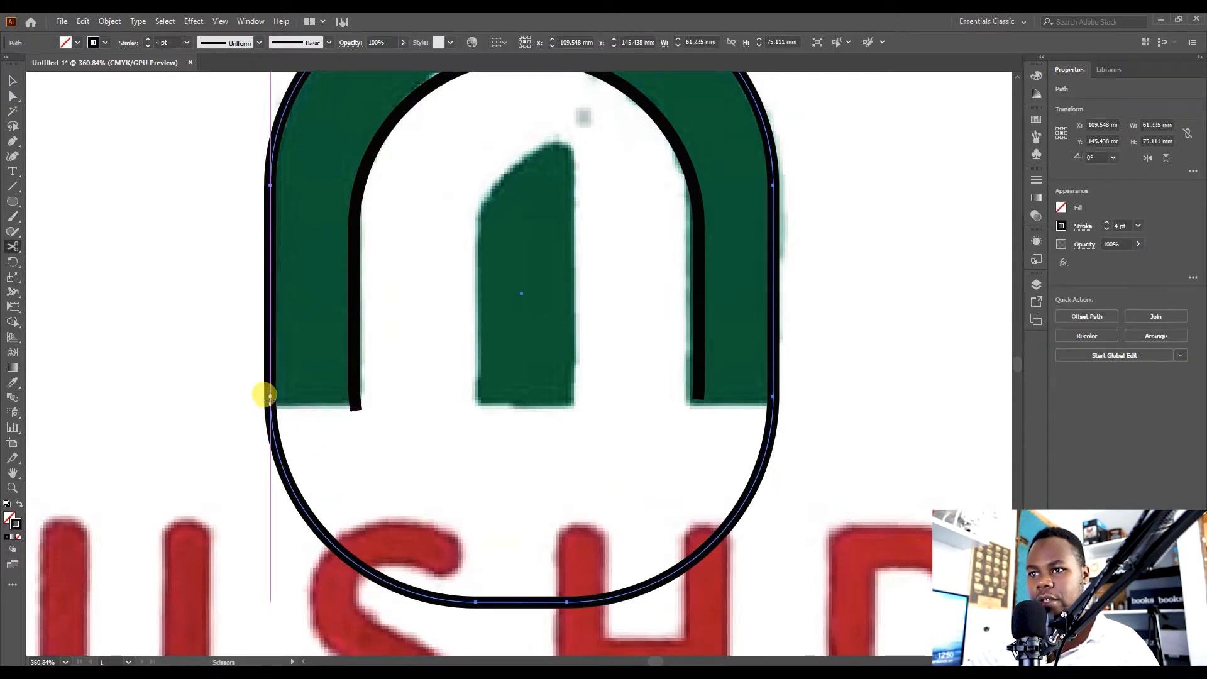
left_click(268, 395)
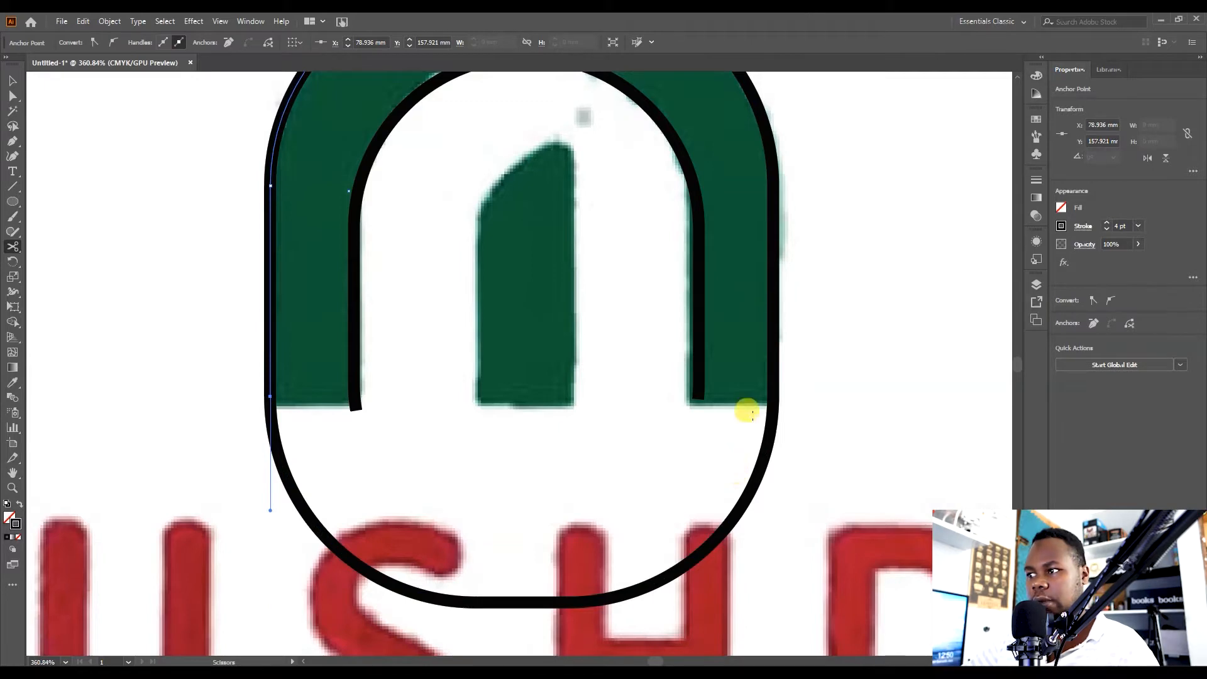
left_click(775, 395)
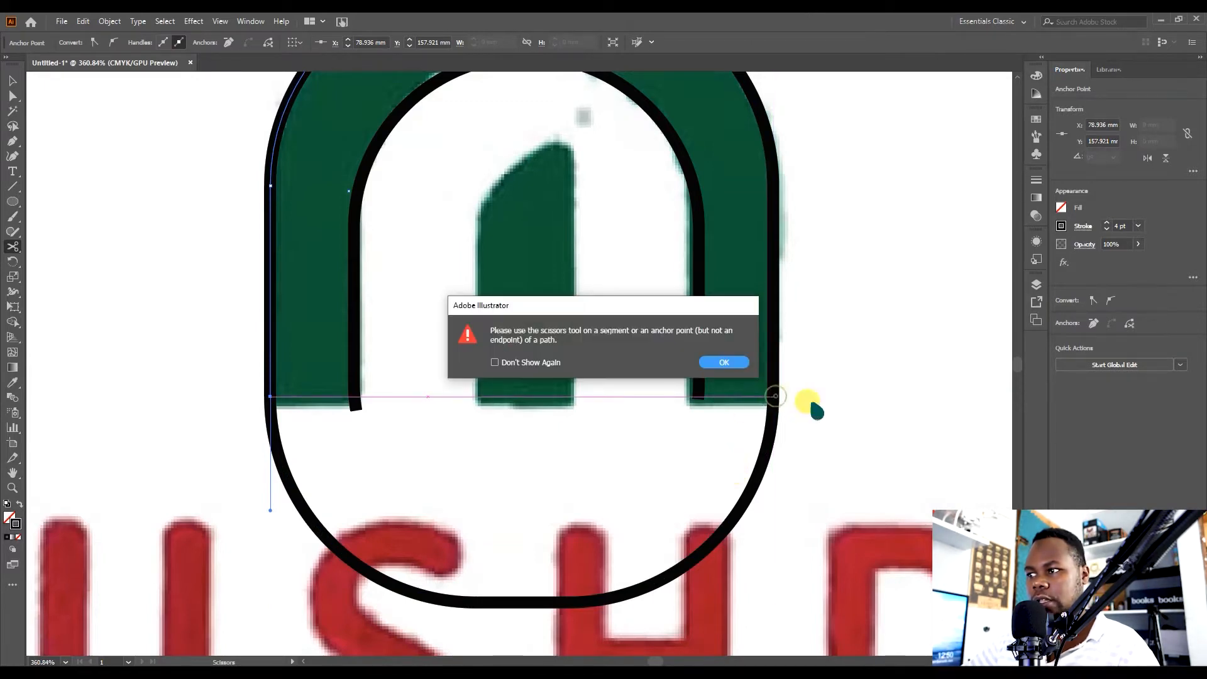
left_click(737, 364)
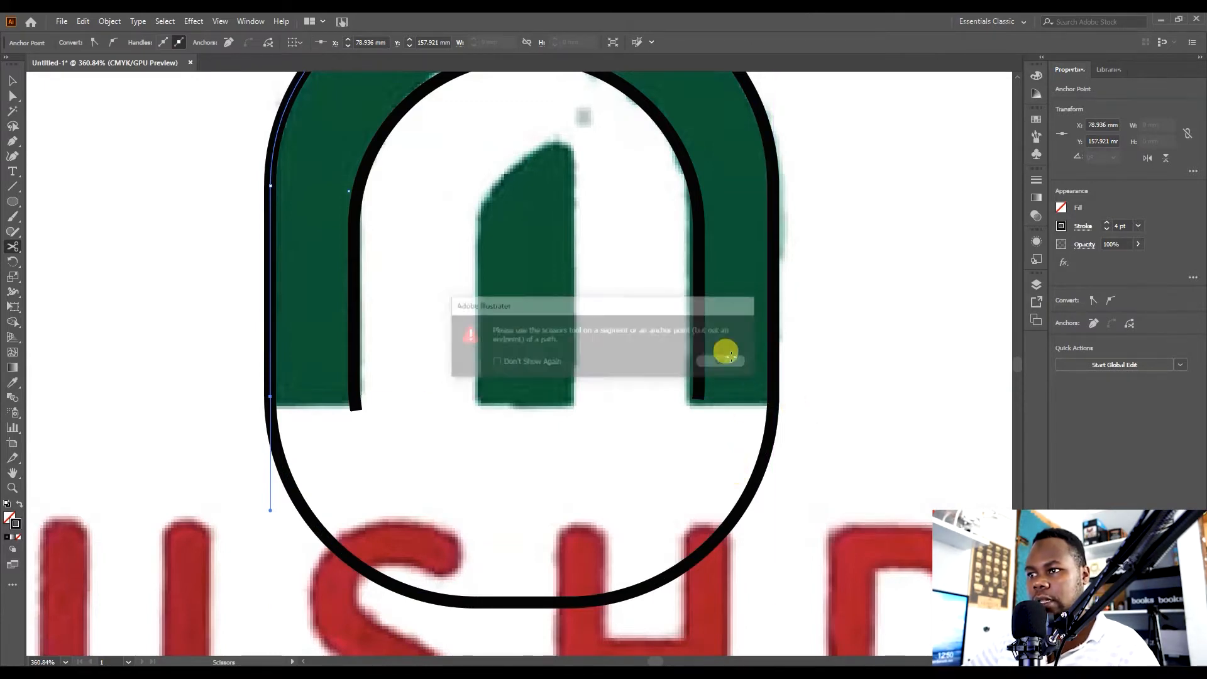
left_click(766, 394)
key("b")
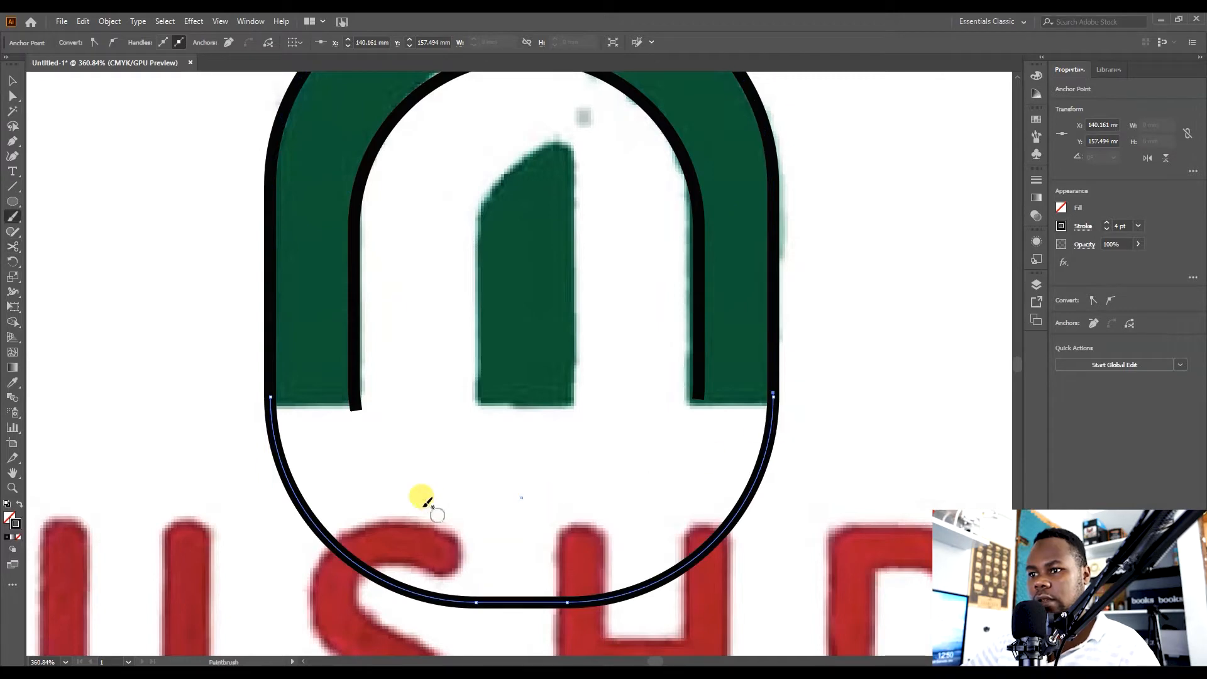
key("v")
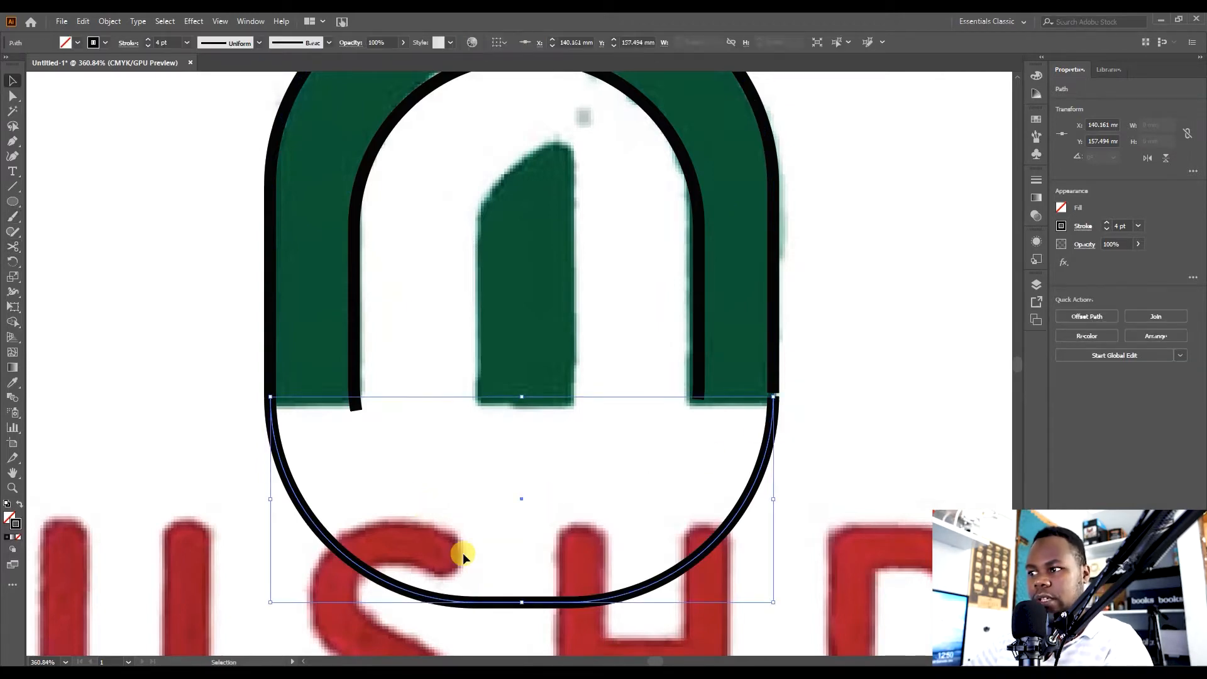
key("Delete")
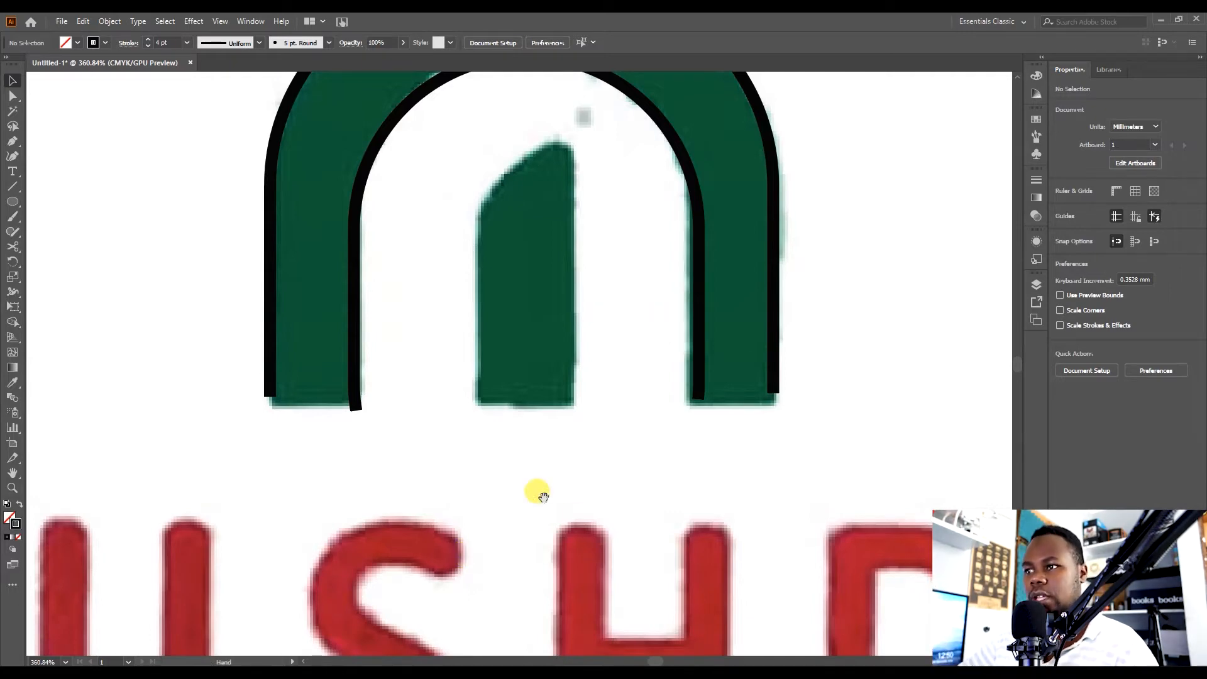
Cut the large upper circle at its lower right and upper right and delete the rest, keeping only the right arc.
left_click_drag(539, 494, 560, 660)
scroll(606, 512, "up", 3)
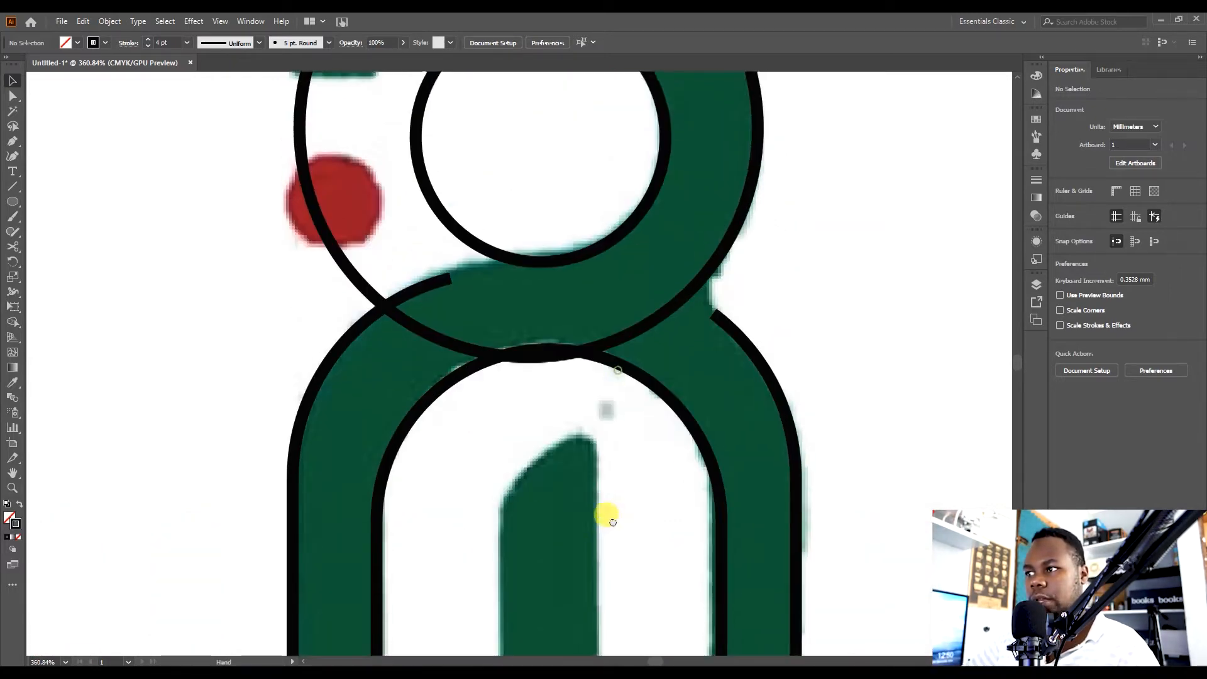
left_click_drag(679, 359, 488, 369)
key("ctrl+z")
scroll(706, 418, "up", 2)
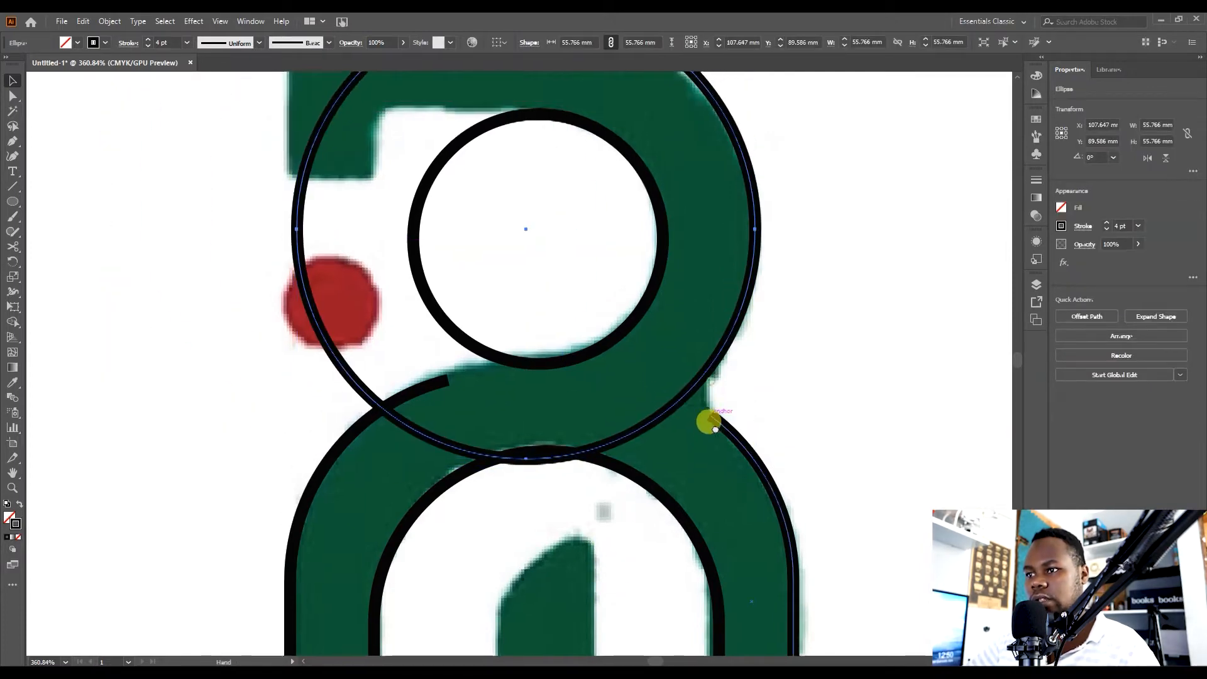
key("c")
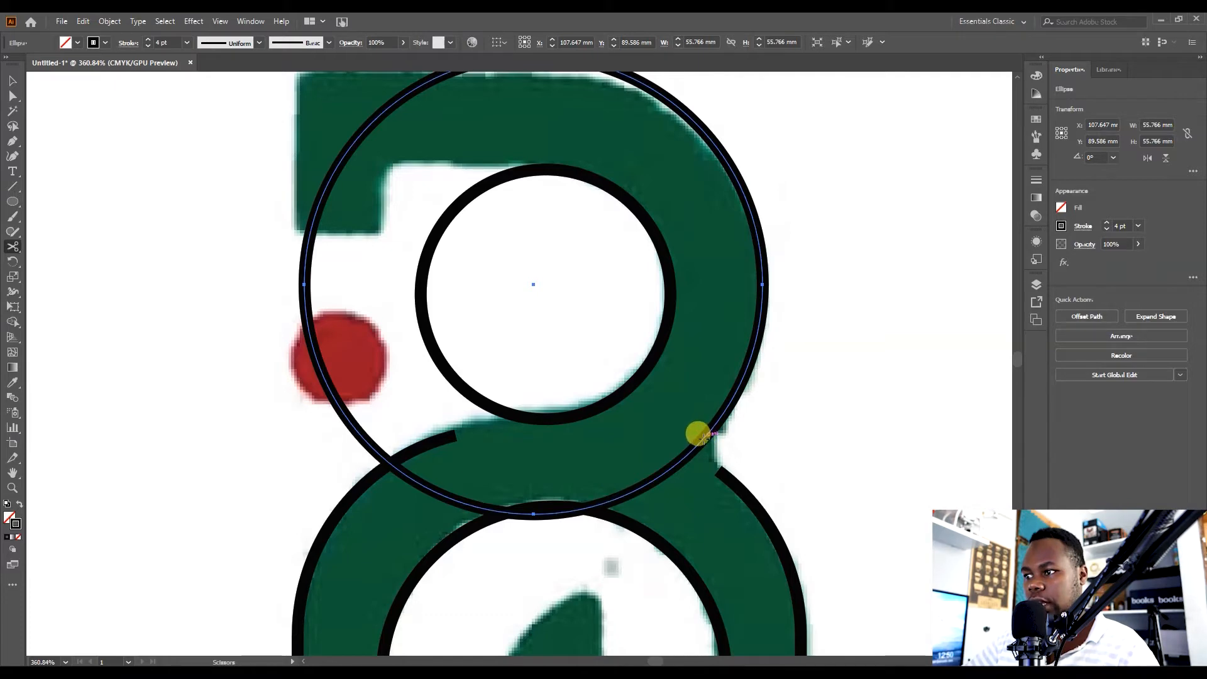
left_click(695, 445)
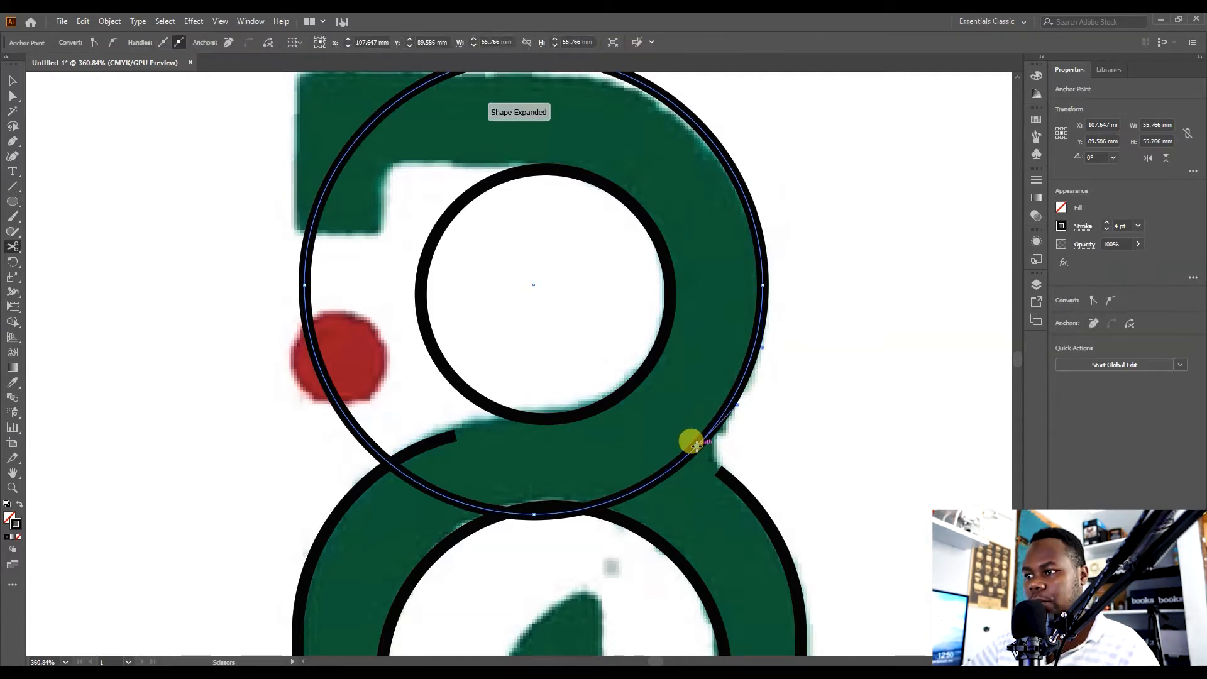
left_click_drag(474, 420, 512, 501)
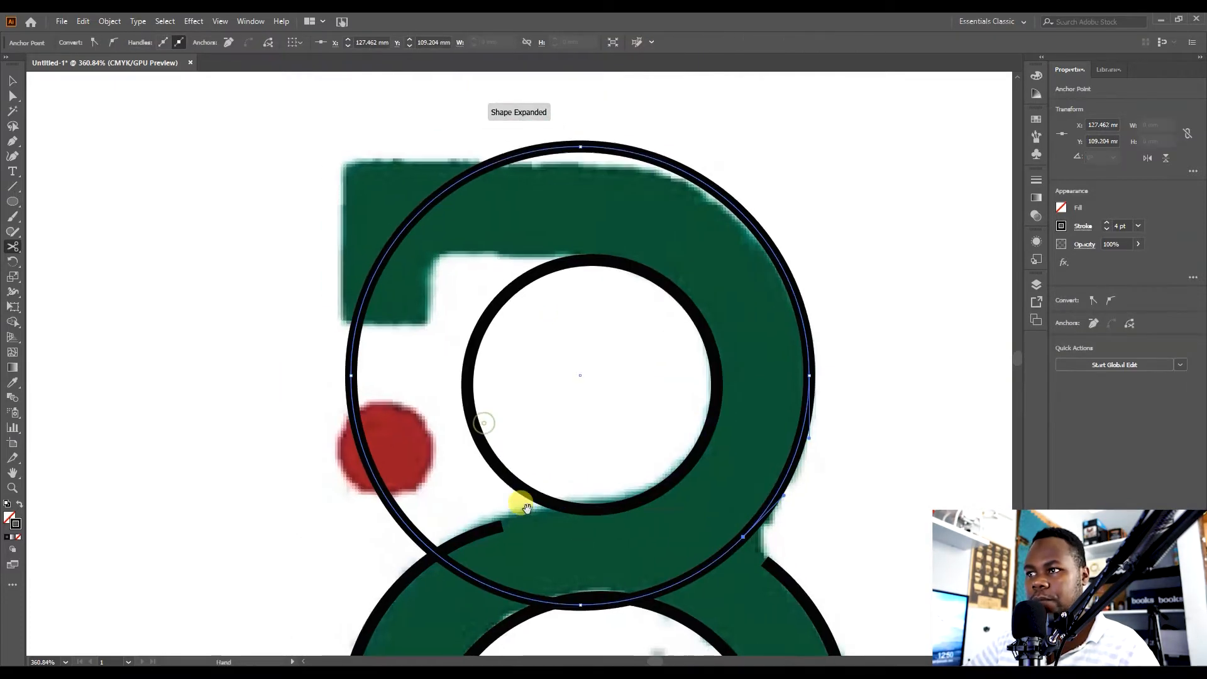
left_click(676, 165)
key("Delete")
key("v")
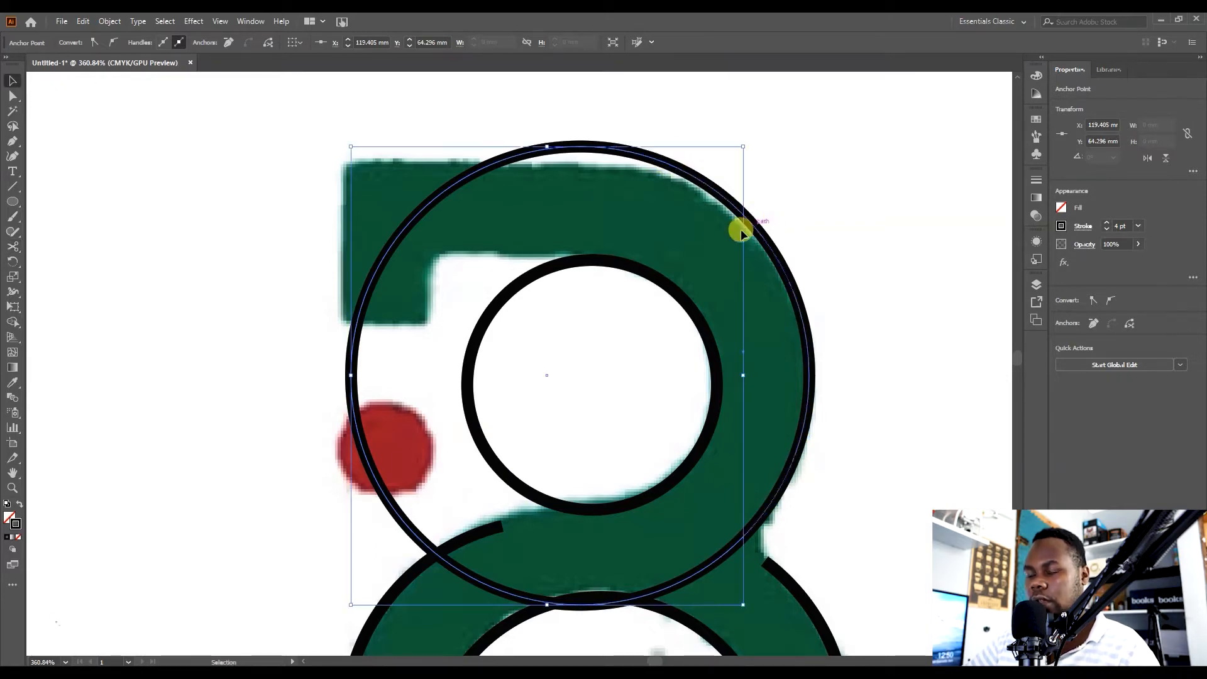
left_click(749, 250)
left_click_drag(870, 436, 859, 358)
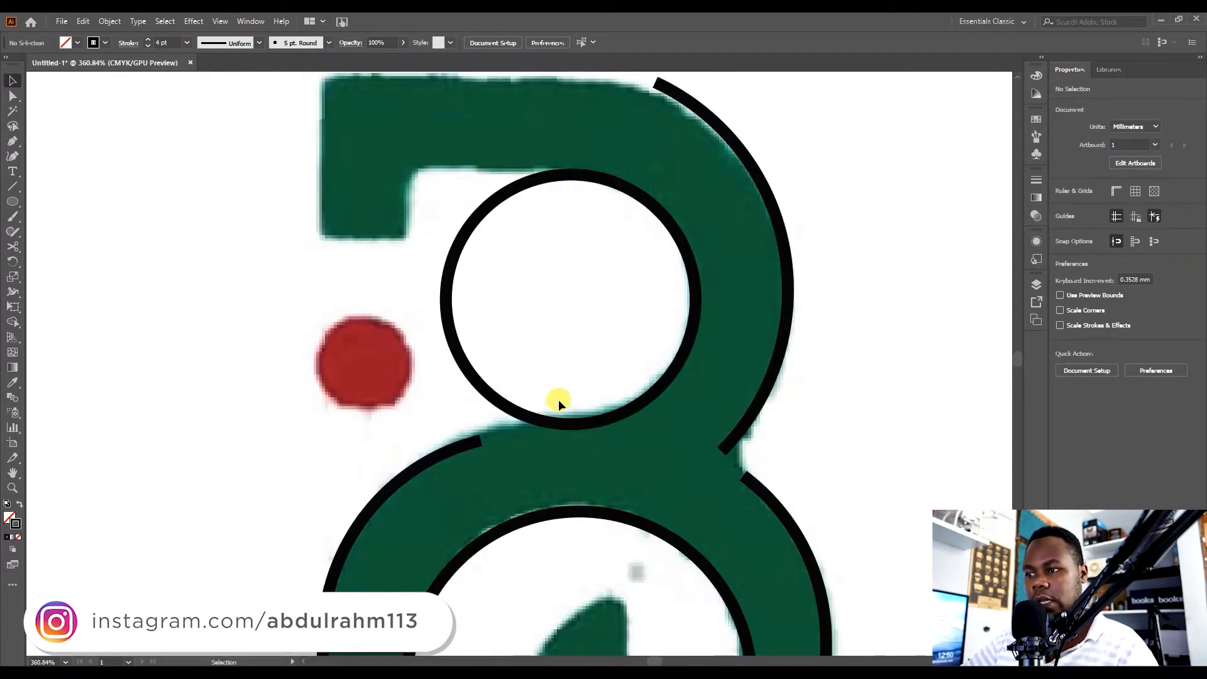
Cut the small upper circle at its top and lower right and delete the left part, keeping the right arc.
key("c")
left_click(608, 415)
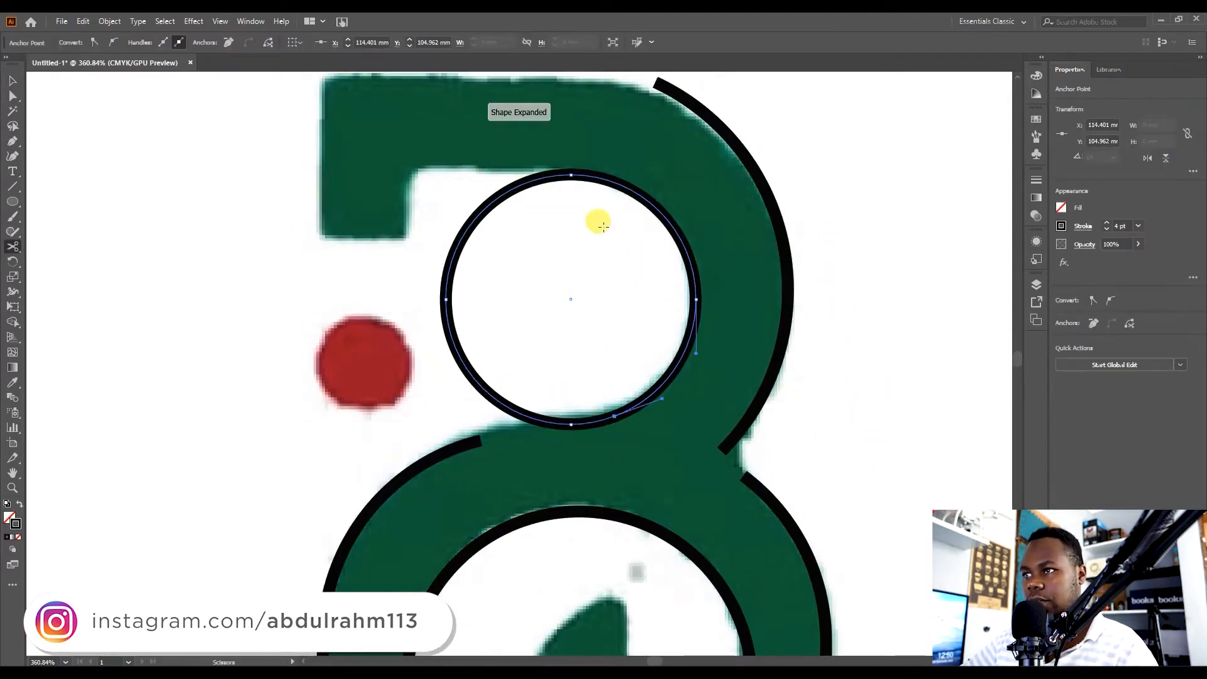
left_click(569, 172)
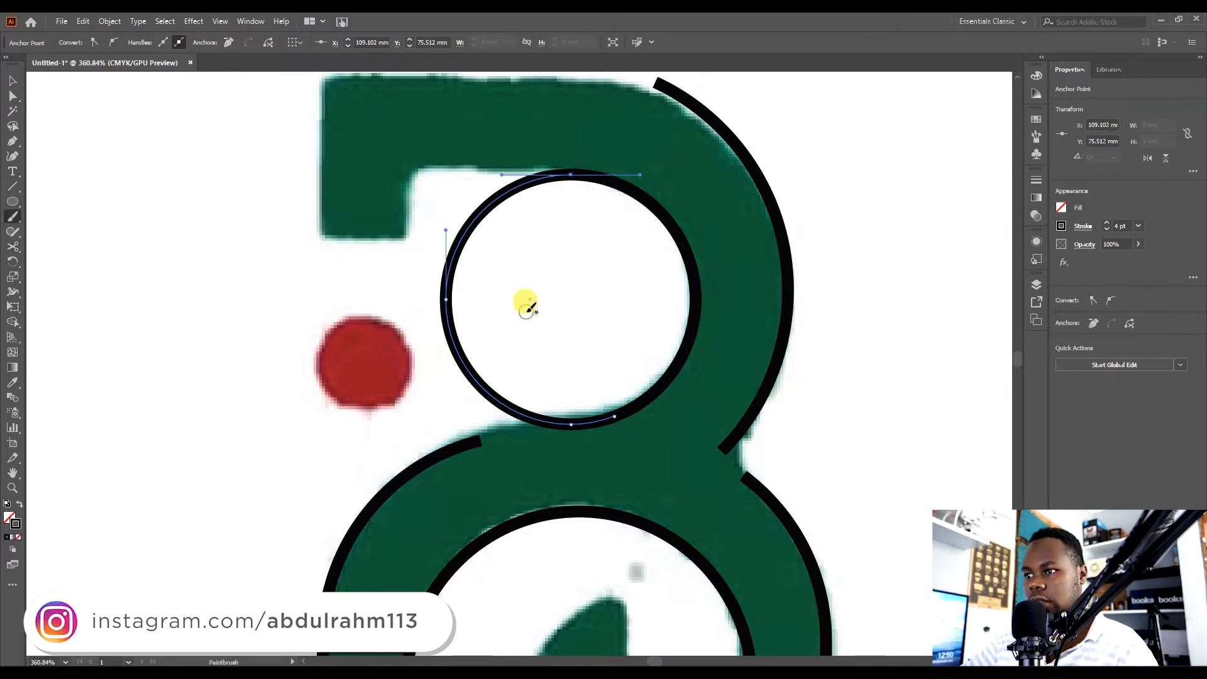
key("v")
key("Delete")
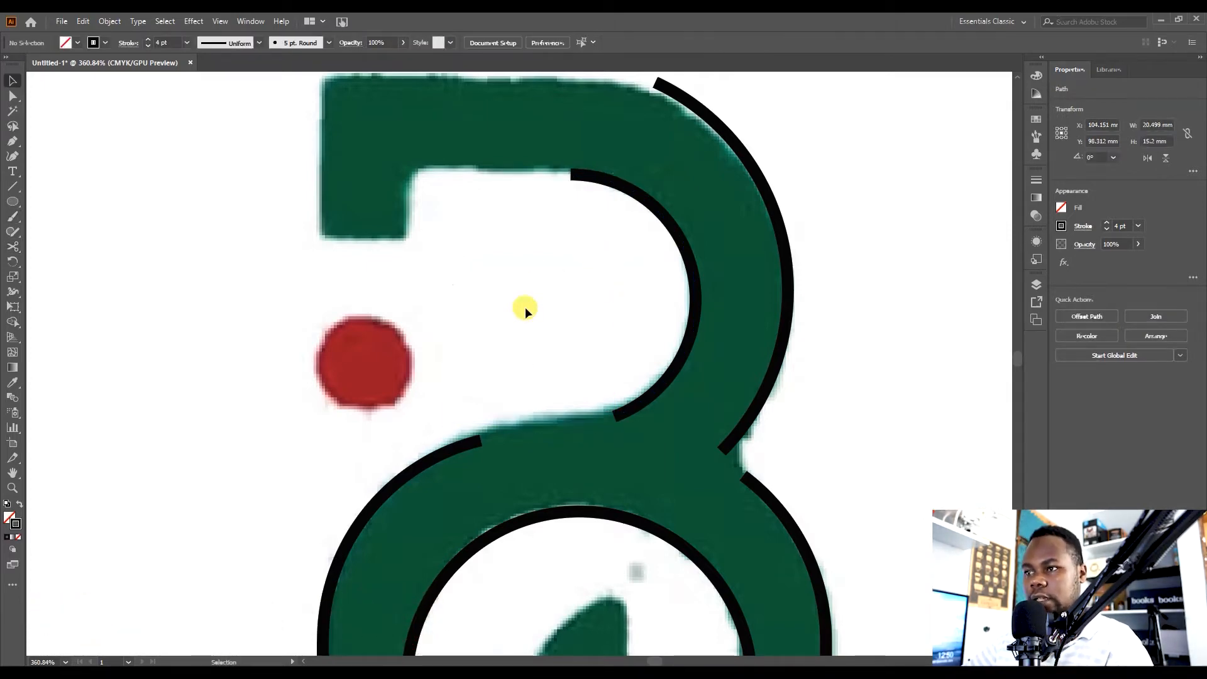
Join the small arc's lower end to the left end of the large lower arc with the Pen tool.
key("z")
left_click_drag(586, 335, 691, 411)
left_click_drag(690, 459, 696, 560)
left_click_drag(636, 283, 661, 253)
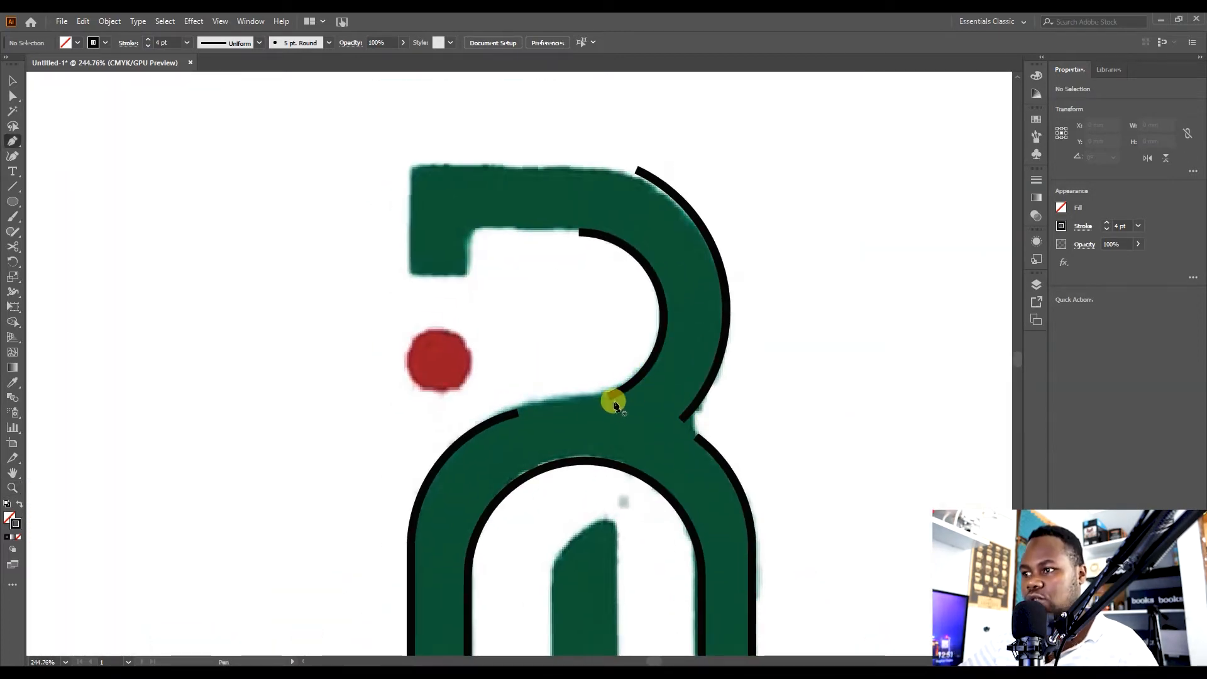
left_click(610, 398)
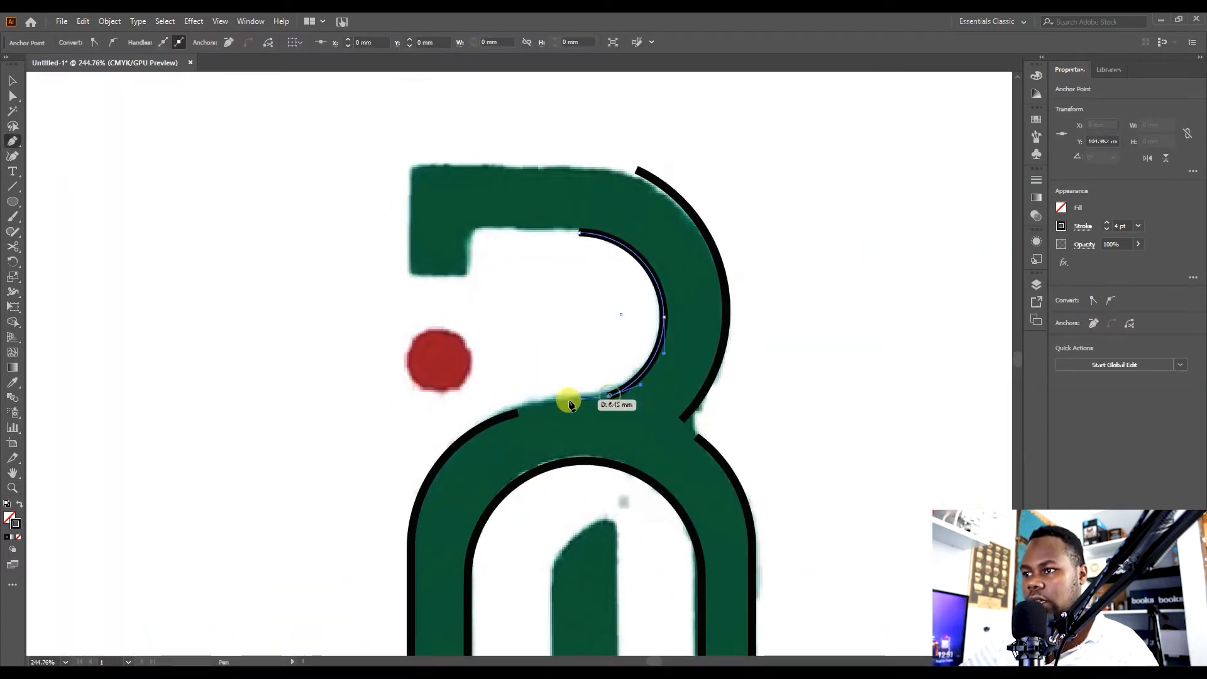
left_click(519, 414)
key("v")
left_click(752, 396)
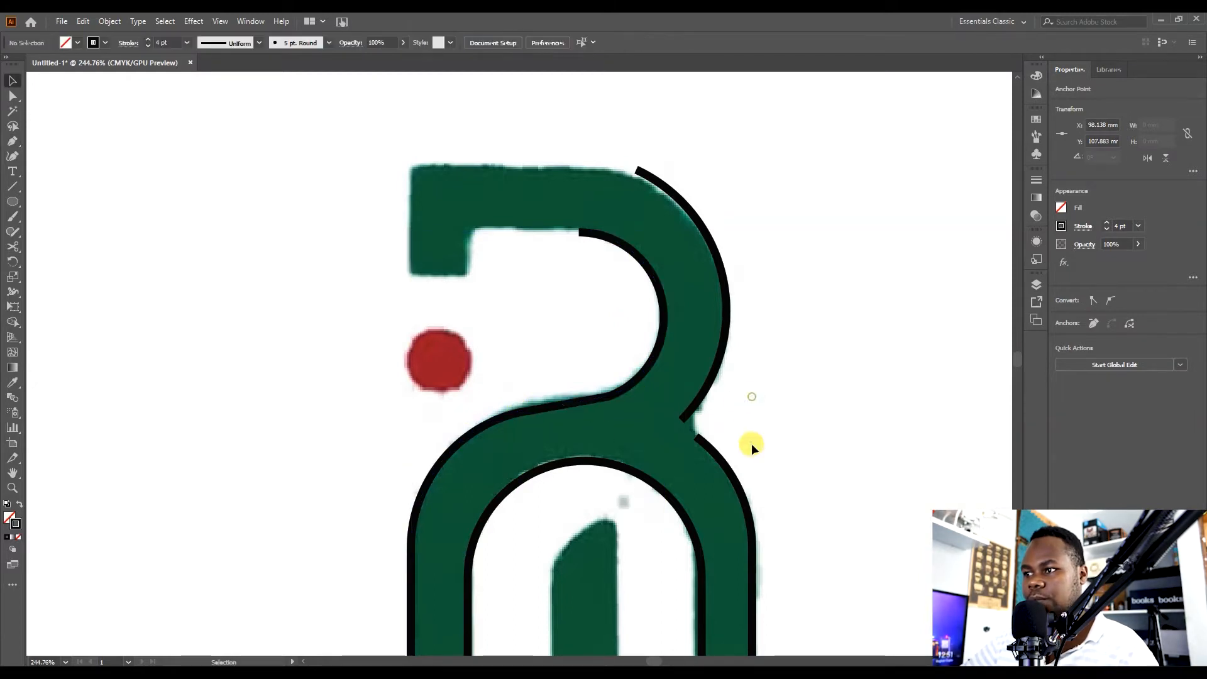
Connect the right ends of the upper arc and the lower arch with the Pen tool, forming a pointed corner.
left_click_drag(738, 490, 747, 335)
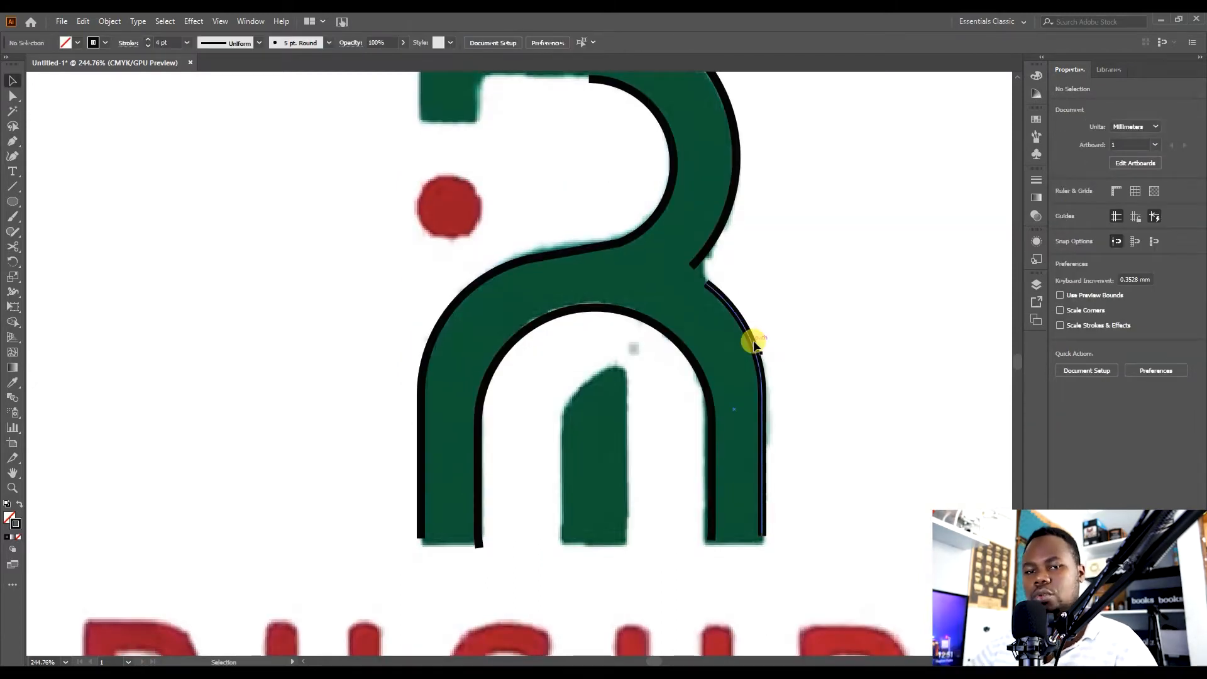
key("p")
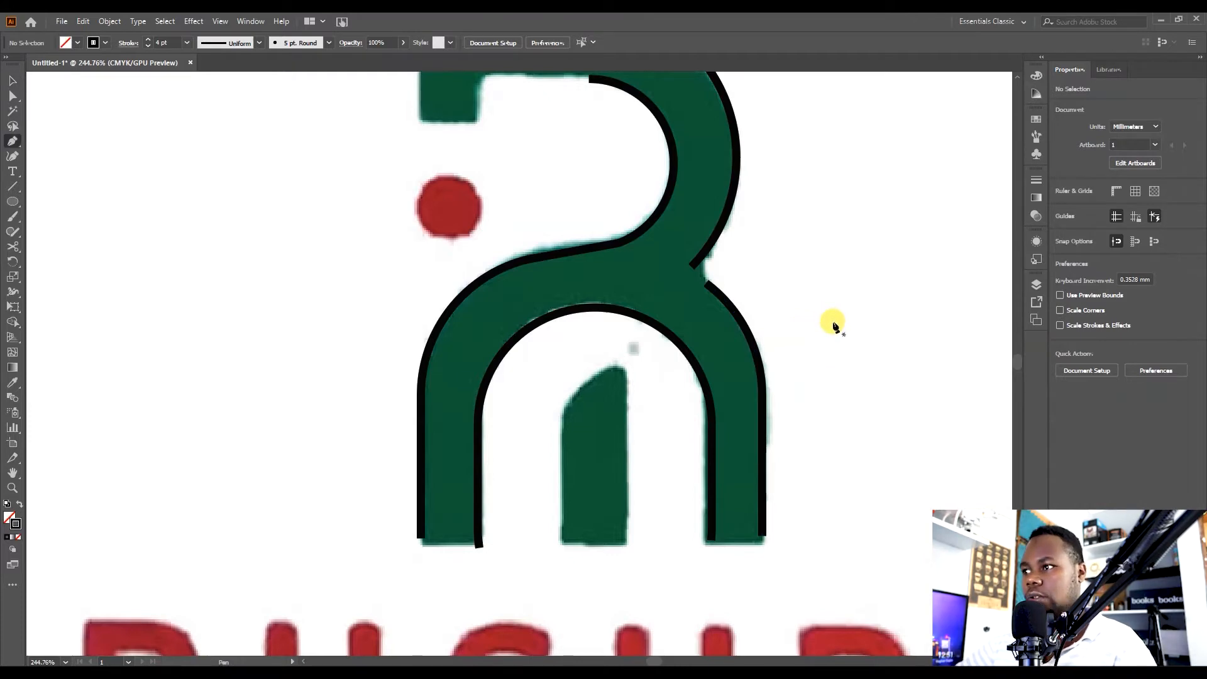
left_click(703, 286)
left_click_drag(708, 290, 689, 269)
key("v")
left_click(839, 344)
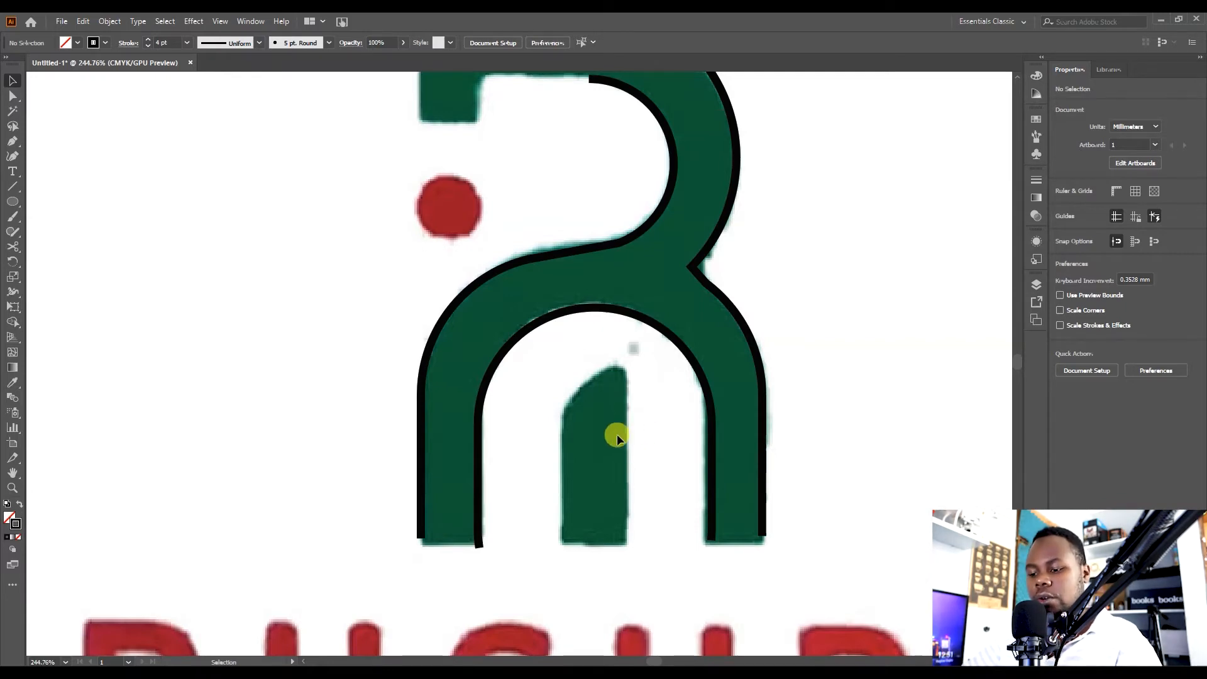
Display rulers and place a horizontal guide level with the bottom of the arch's legs.
key("v")
key("z")
left_click(492, 534)
key("v")
left_click(488, 520)
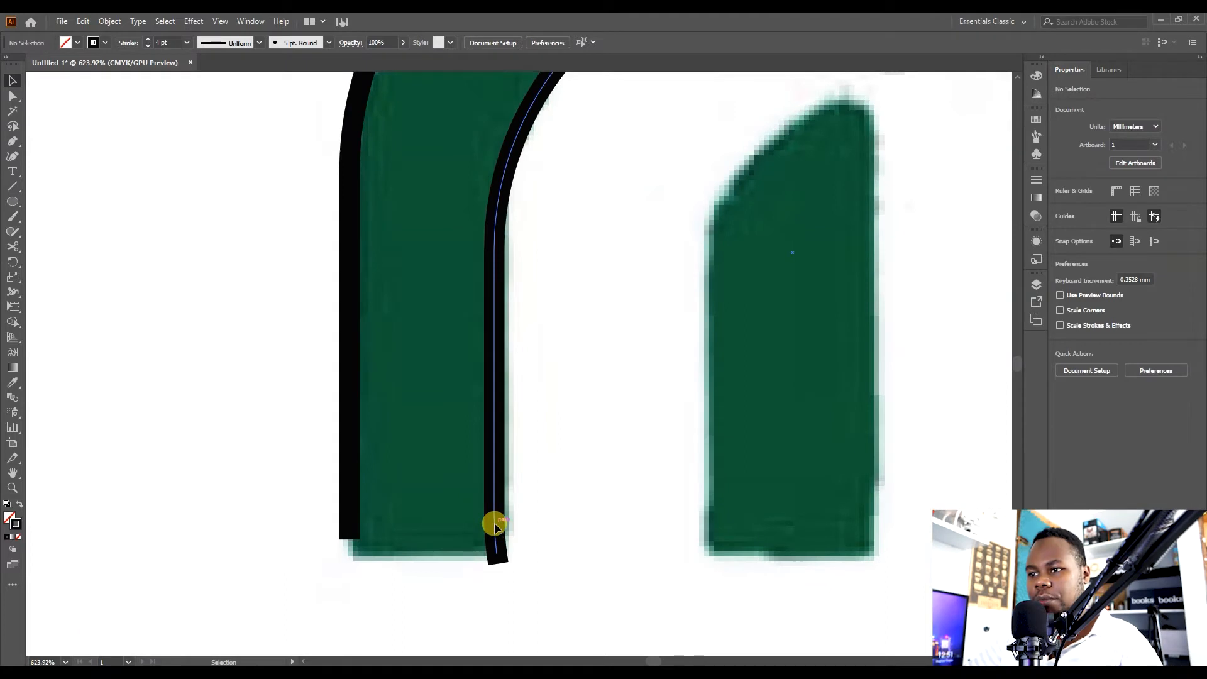
key("ctrl+r")
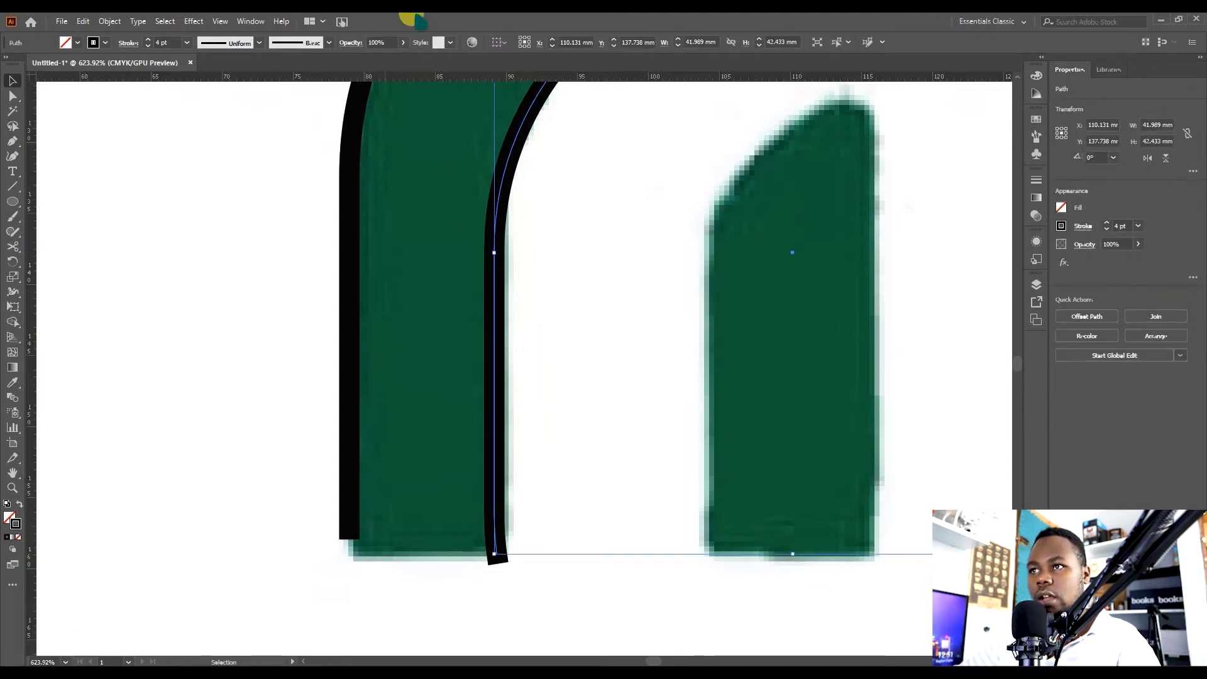
left_click_drag(425, 83, 493, 539)
scroll(493, 540, "up", 3)
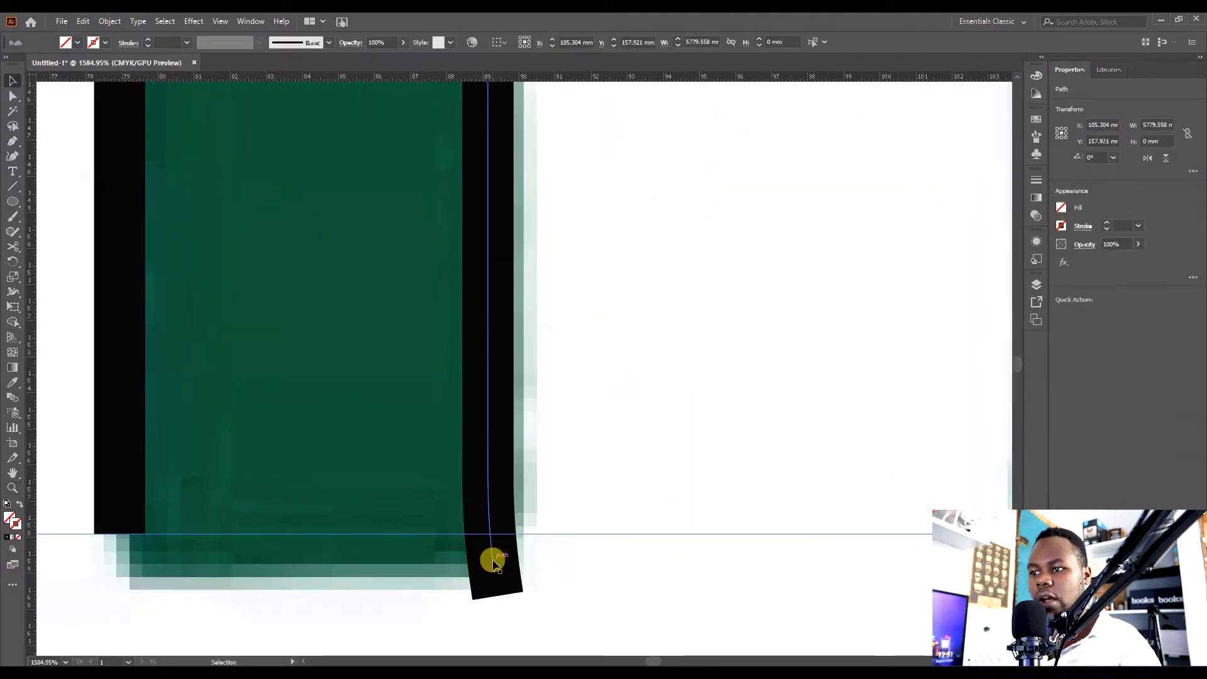
Cut the inner arch's right leg at the guide with Scissors and delete the piece extending below it.
left_click(493, 564)
key("c")
left_click(490, 527)
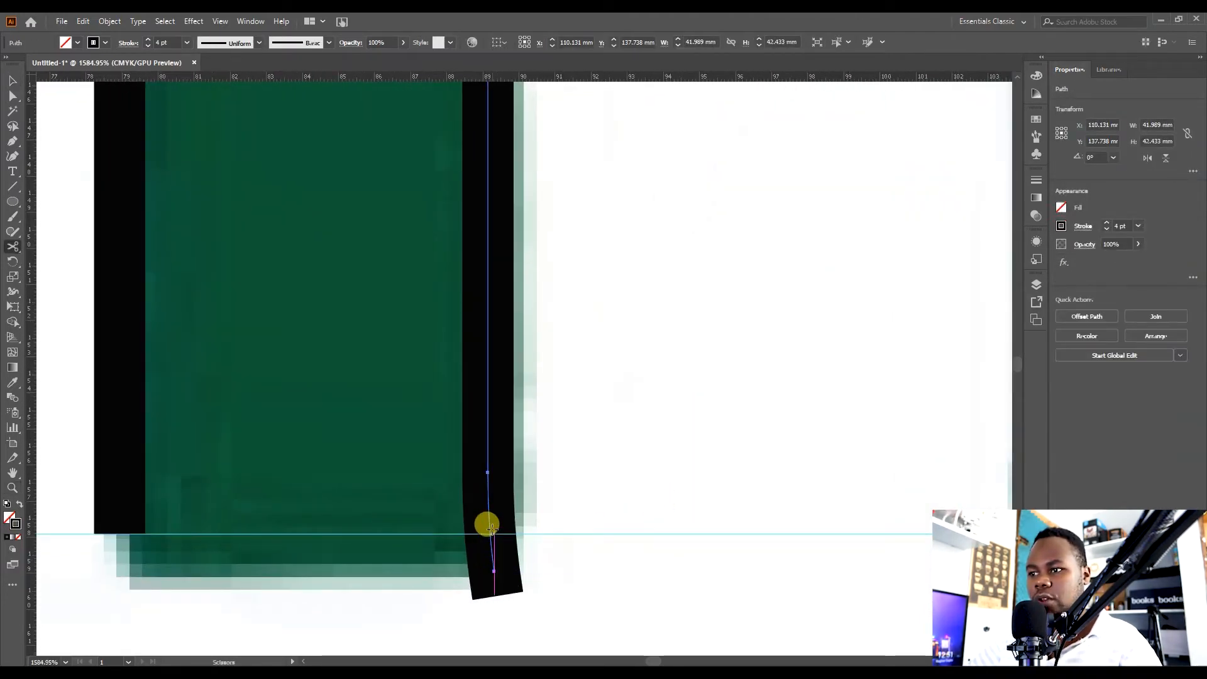
left_click(493, 535)
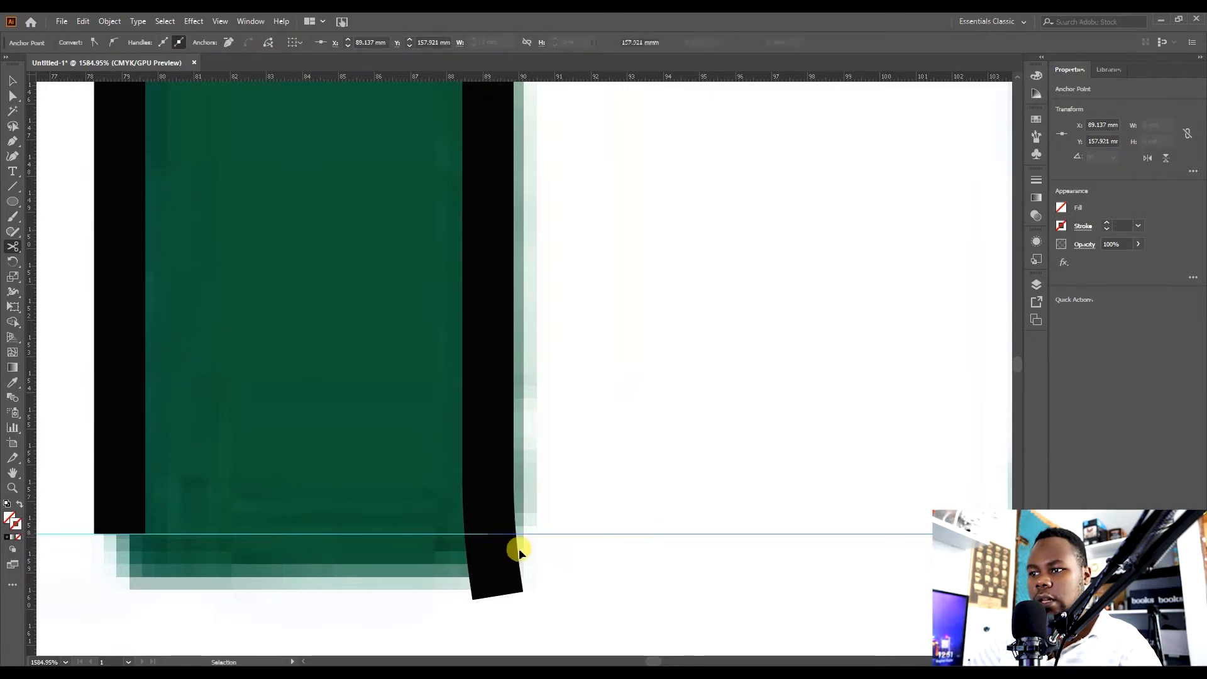
left_click(491, 536)
key("v")
left_click(495, 569)
key("Delete")
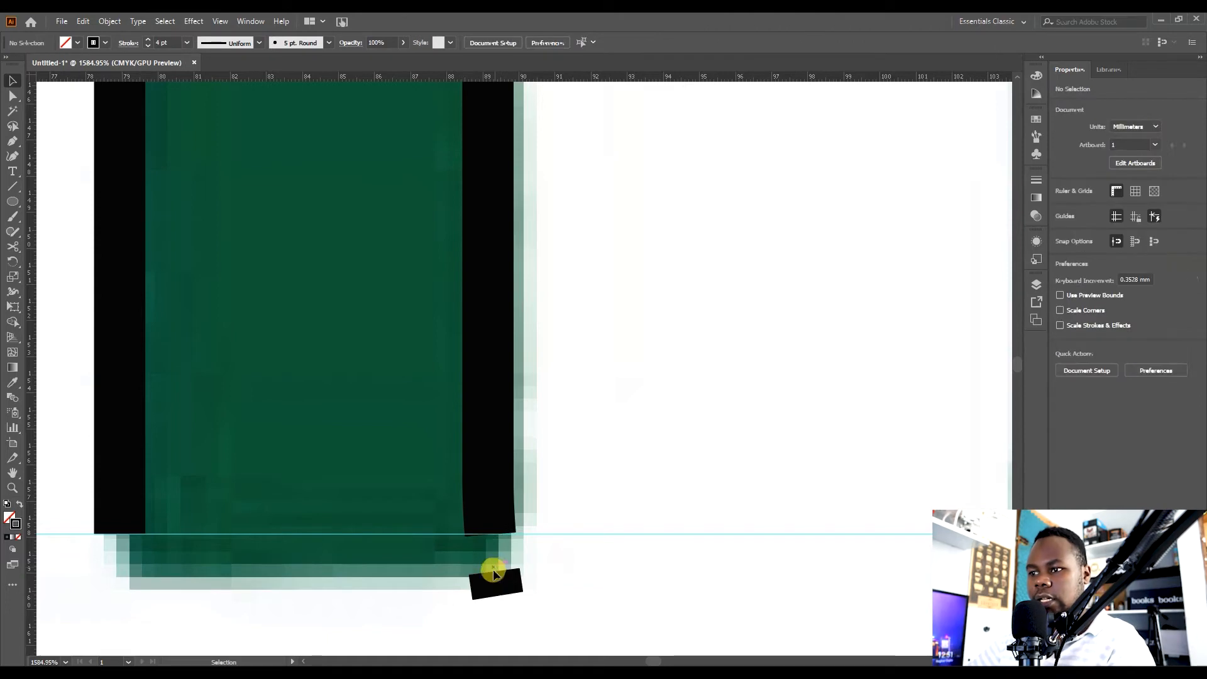
Swap the outline's fill and stroke to inspect it as a solid shape, zooming into the legs' bottoms, and restore the stroke.
left_click(497, 517)
key("p")
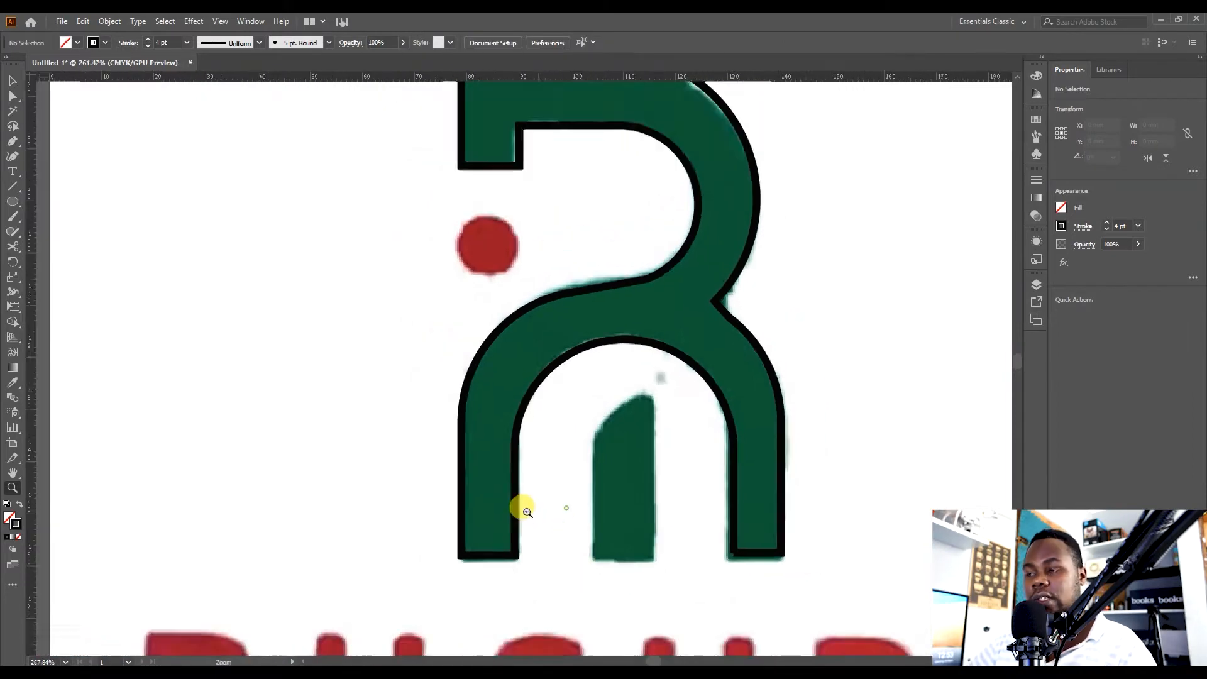
left_click(688, 377)
key("shift+x")
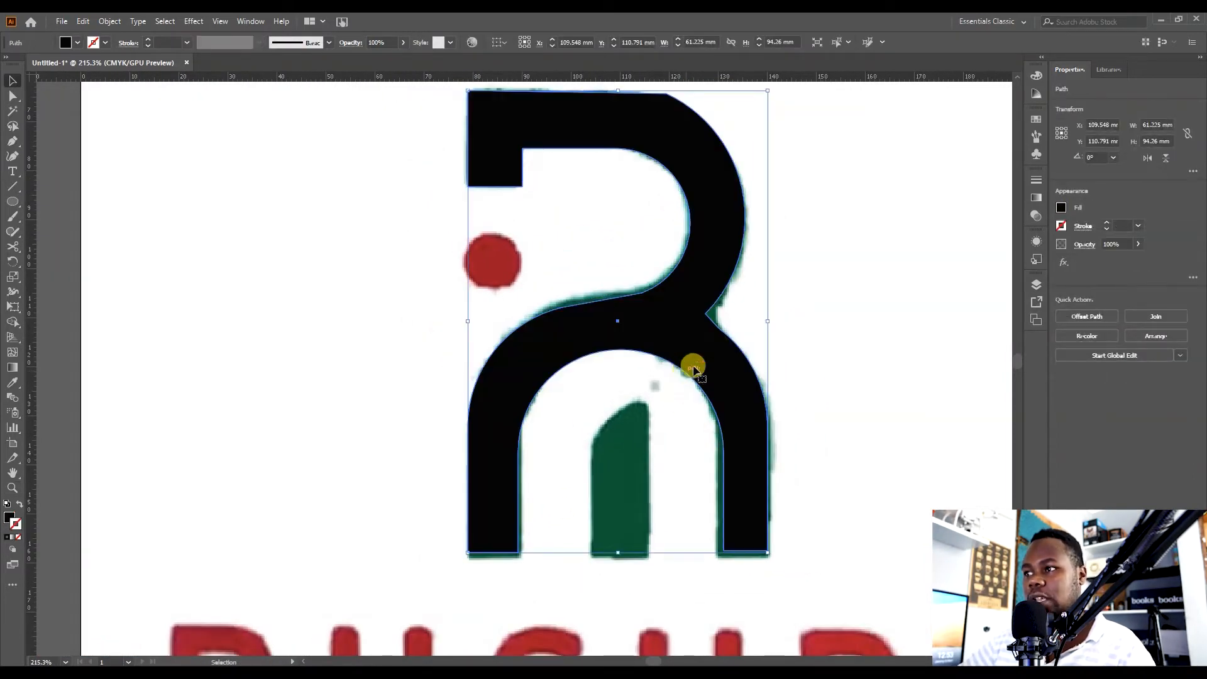
left_click(657, 342)
key("shift+x")
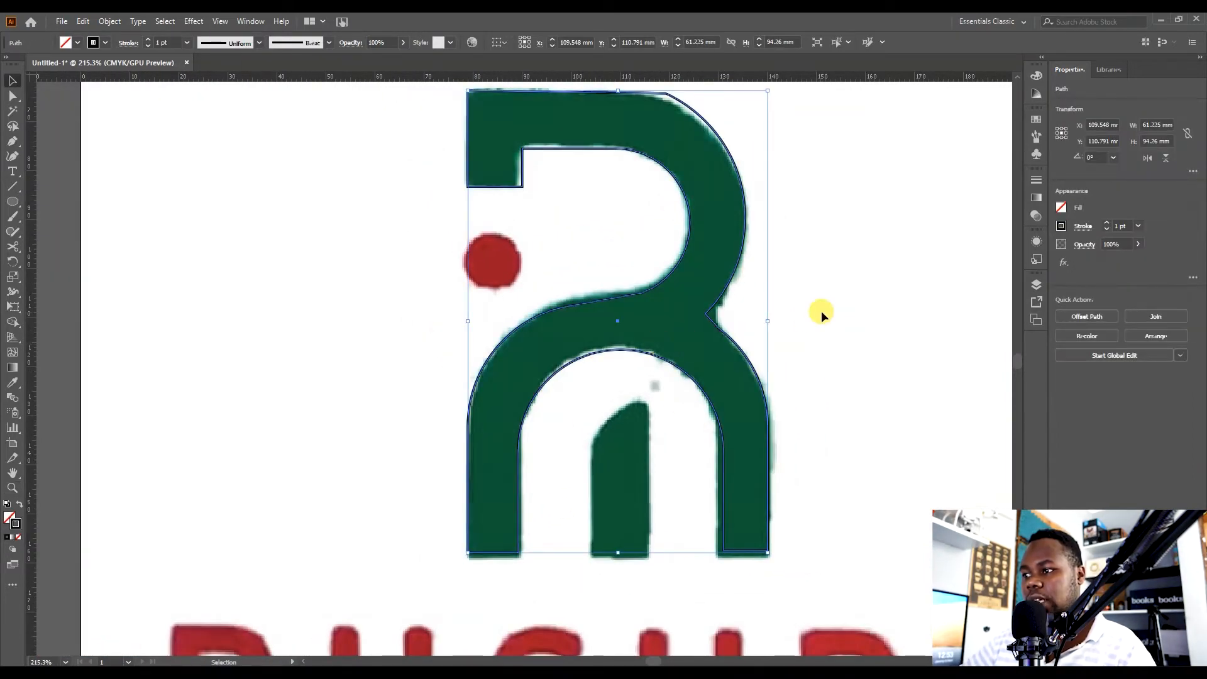
left_click(843, 352)
key("z")
left_click_drag(764, 556, 999, 512)
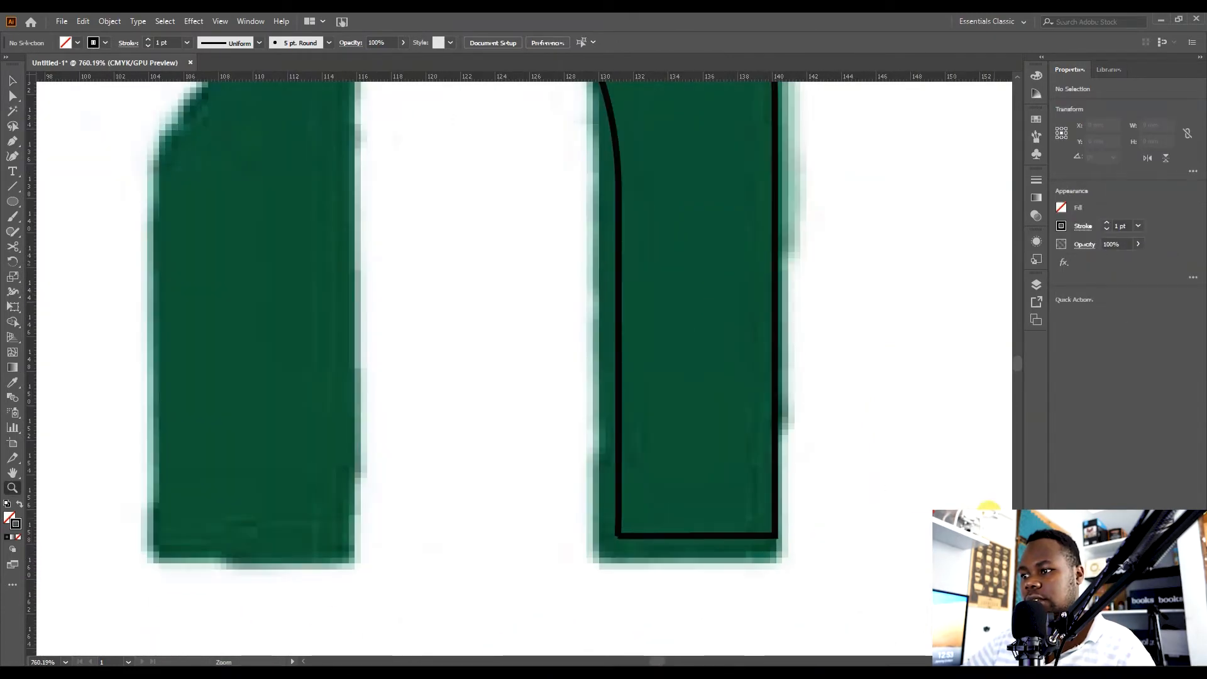
mouse_move(659, 543)
left_mouse_down()
mouse_move(900, 502)
mouse_move(587, 518)
mouse_move(690, 503)
left_mouse_up()
key("v")
left_click(655, 533)
key("shift+x")
left_click(935, 435)
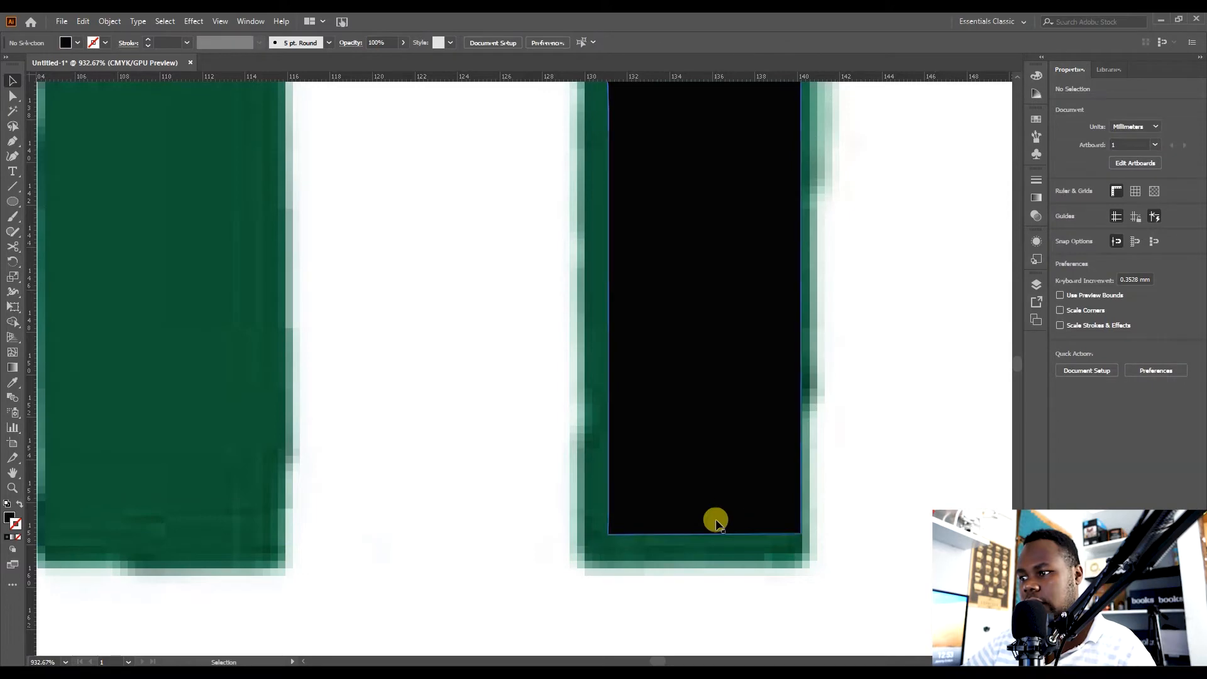
left_click(704, 515)
key("shift+x")
key("z")
left_click_drag(598, 356, 620, 449)
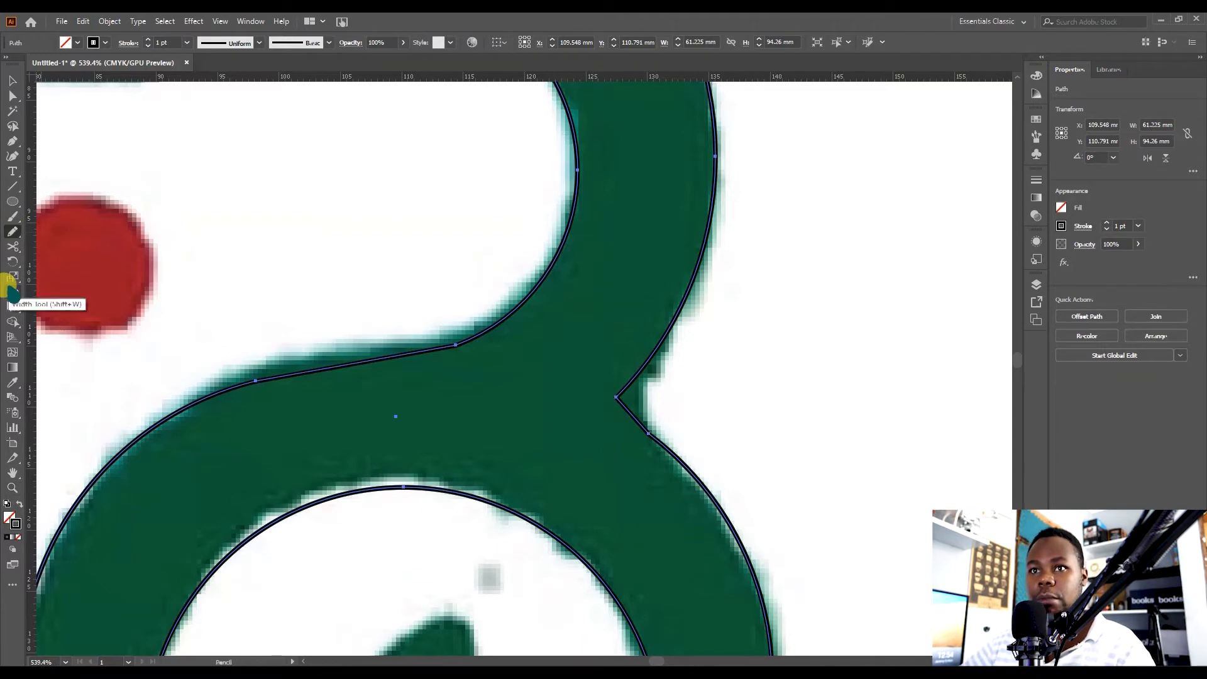
Smooth the curve below the right junction and the middle bend of the outline with the Smooth tool.
left_click(12, 228)
left_click(51, 261)
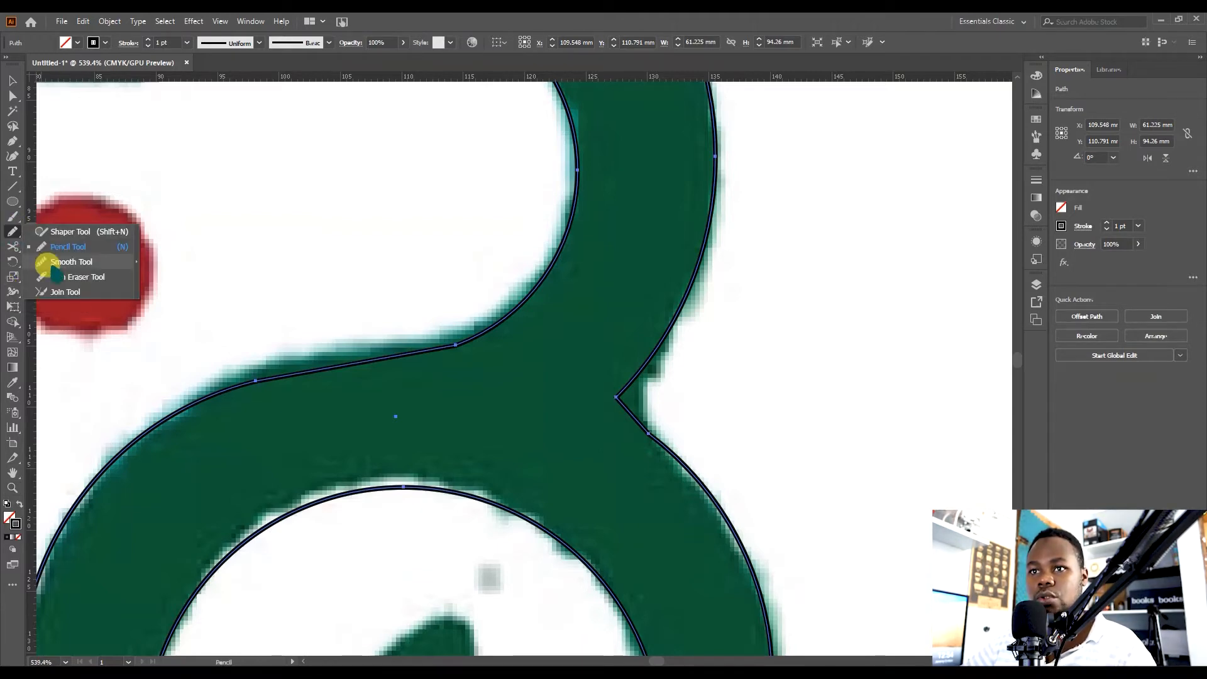
left_click_drag(640, 422, 693, 467)
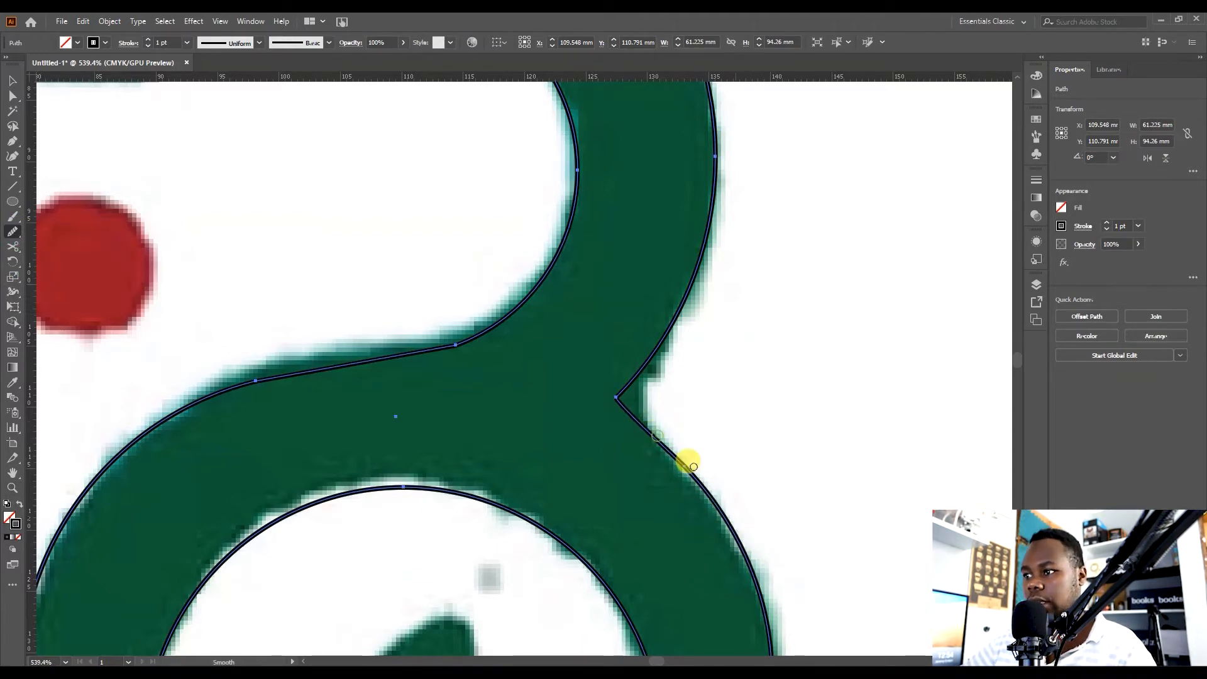
left_click_drag(720, 527, 752, 586)
key("space")
left_click_drag(501, 403, 712, 288)
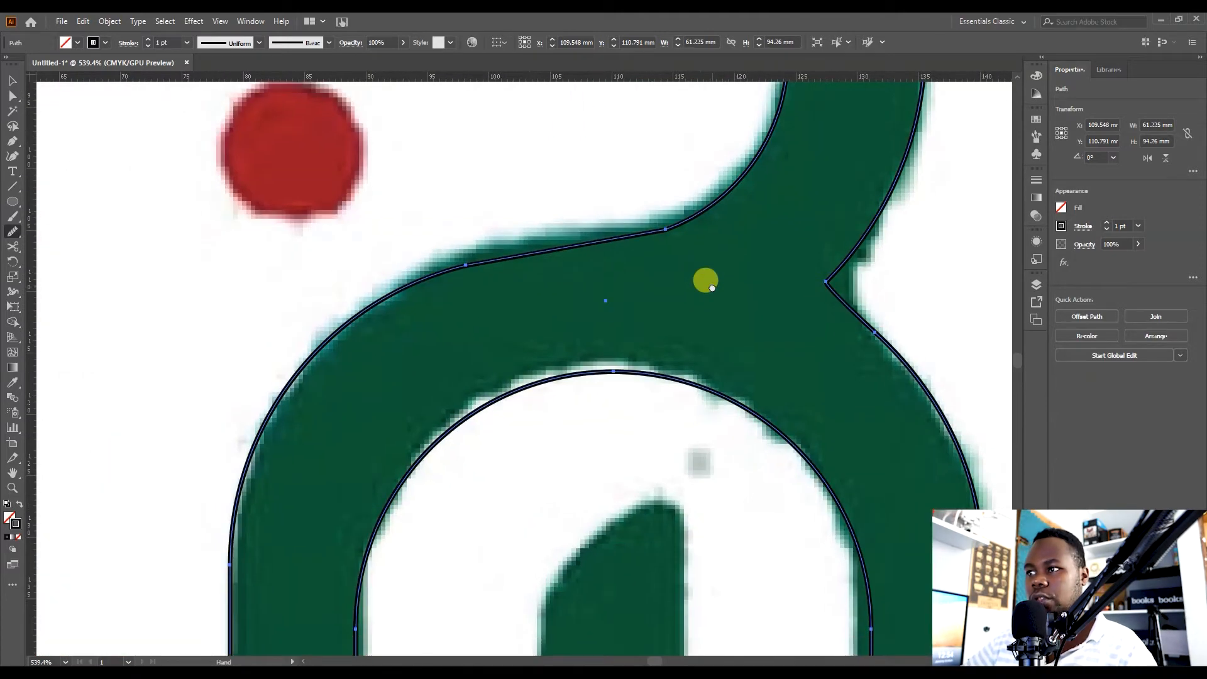
left_click_drag(677, 225, 634, 235)
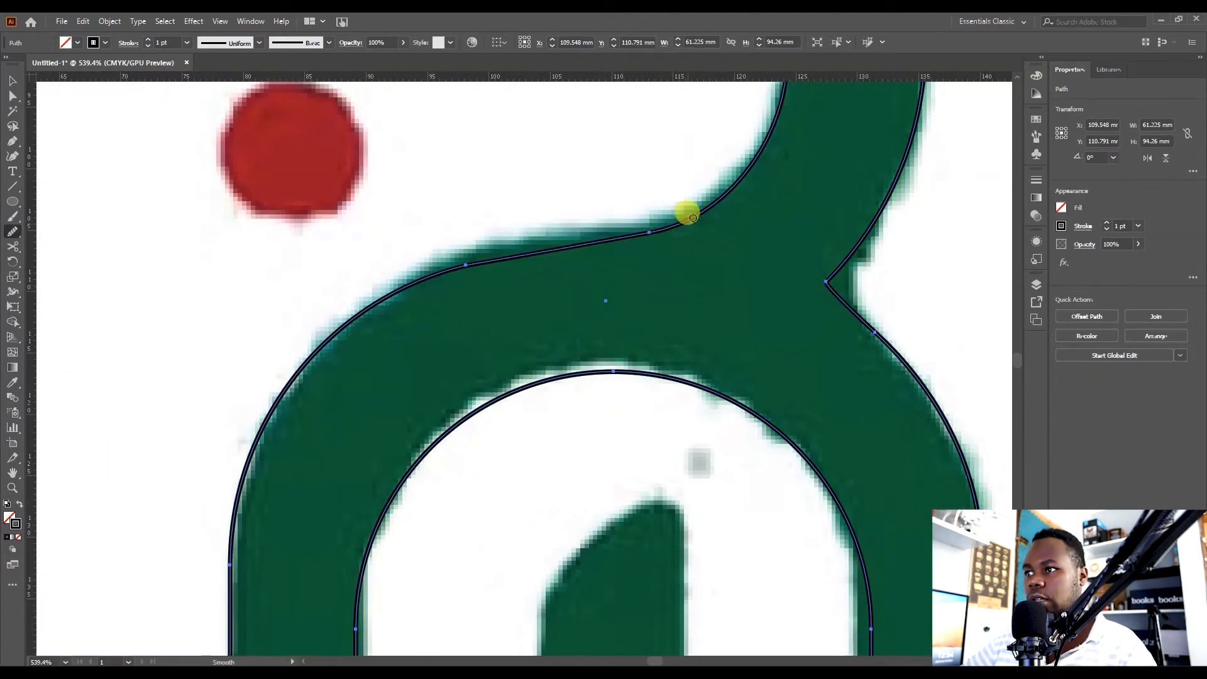
key("space")
left_click_drag(689, 567, 650, 280)
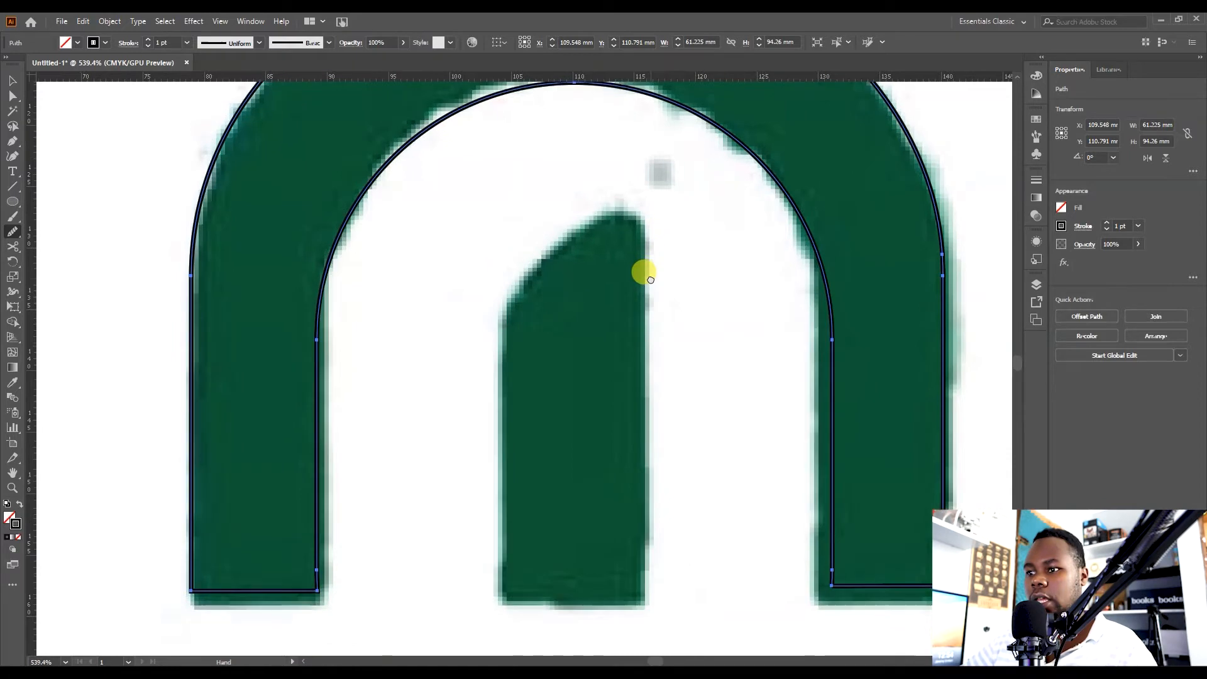
left_click_drag(636, 385, 659, 584)
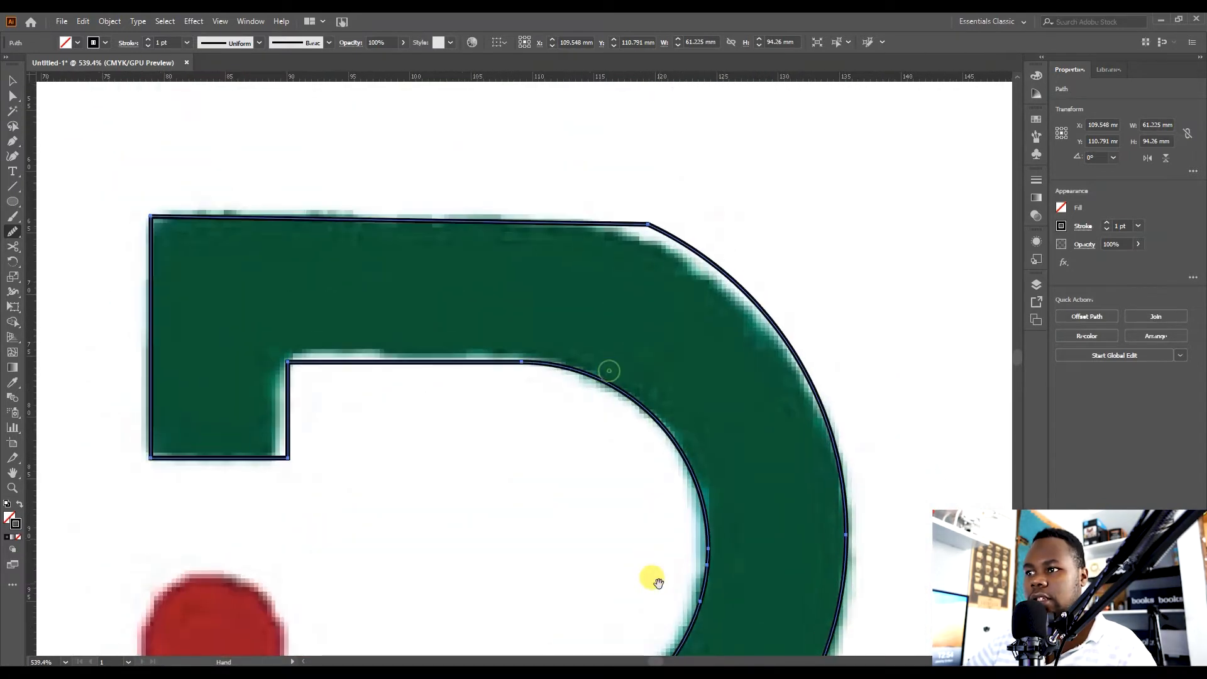
Smooth the outline's upper right curve and the area beside the right junction with the Smooth tool.
mouse_move(716, 244)
left_mouse_down()
mouse_move(649, 240)
mouse_move(719, 261)
mouse_move(604, 213)
mouse_move(696, 263)
left_mouse_up()
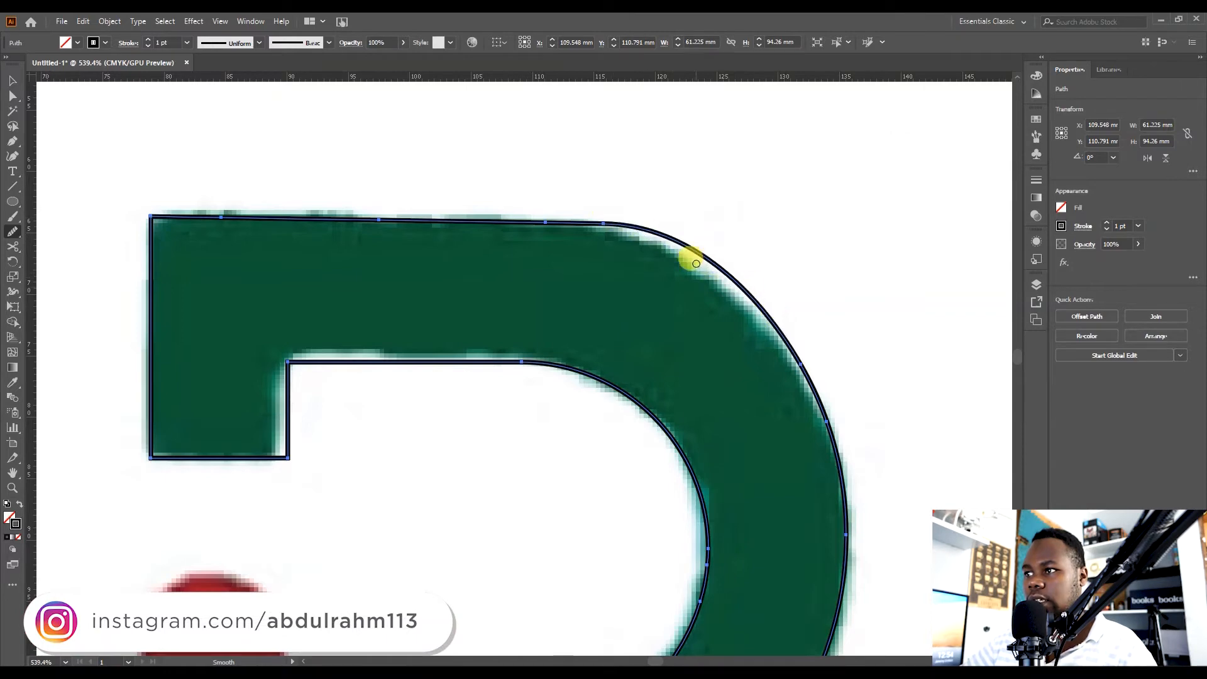
left_click_drag(807, 360, 510, 168)
mouse_move(651, 243)
left_mouse_down()
mouse_move(528, 216)
mouse_move(898, 367)
left_mouse_up()
left_click_drag(721, 268, 820, 390)
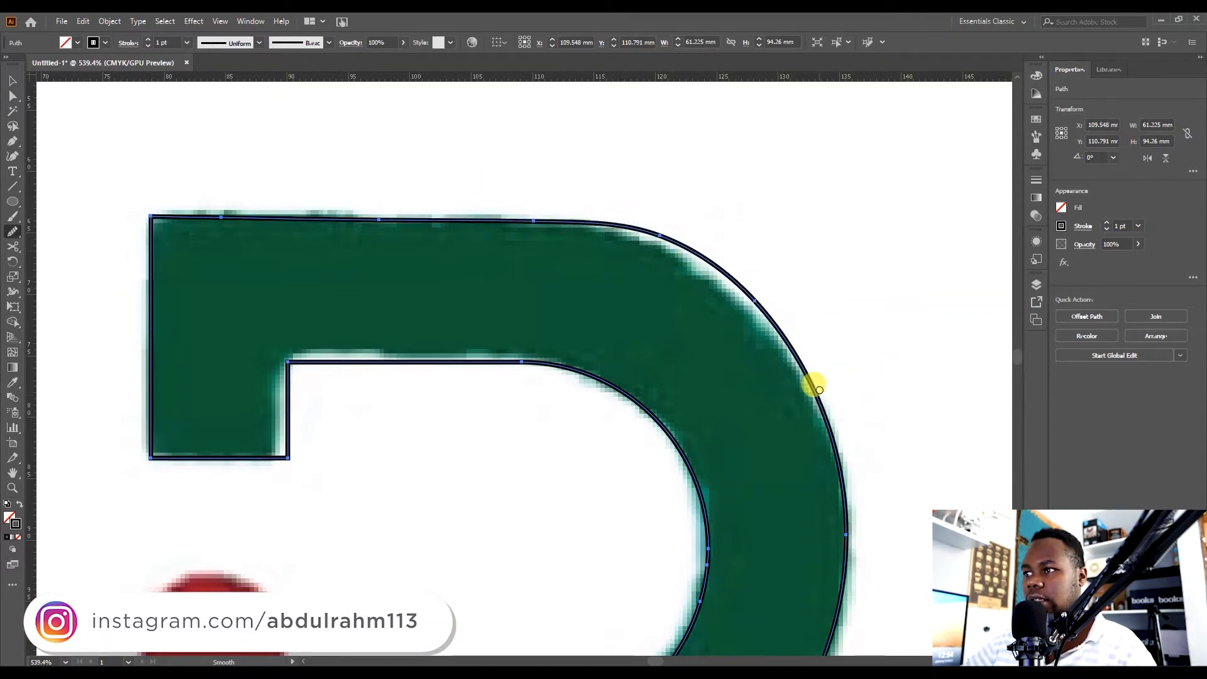
key("z")
left_click_drag(538, 316, 475, 361)
left_click_drag(560, 420, 561, 291)
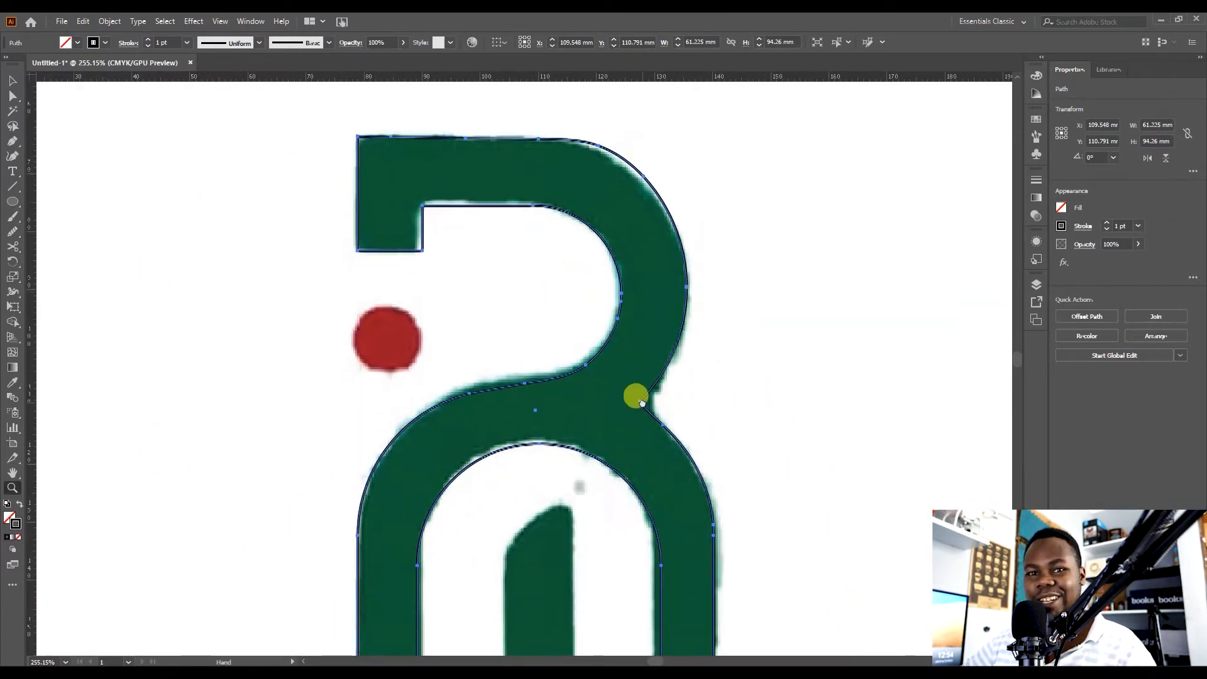
left_click_drag(636, 396, 648, 318)
Swap the outline's fill and stroke so the letter becomes a solid black shape.
key("v")
key("shift+x")
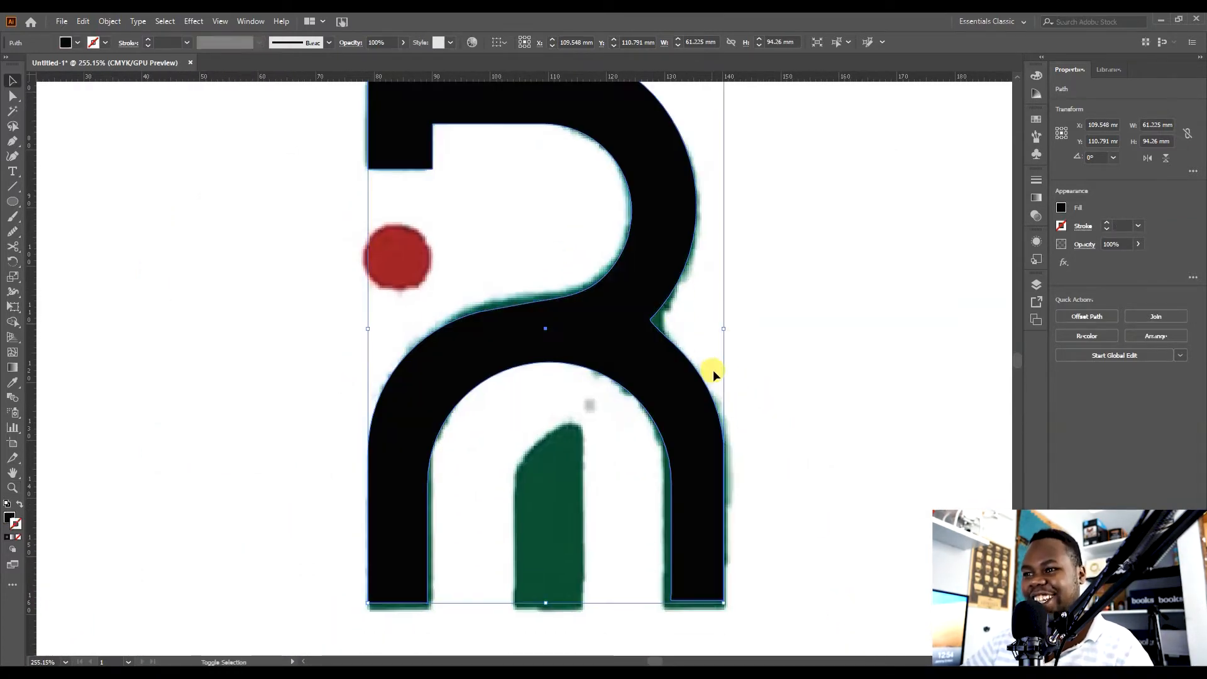
left_click(794, 330)
left_click_drag(640, 462, 681, 507)
Inspect the shape's anchor points in Outline view and return to Preview.
key("a")
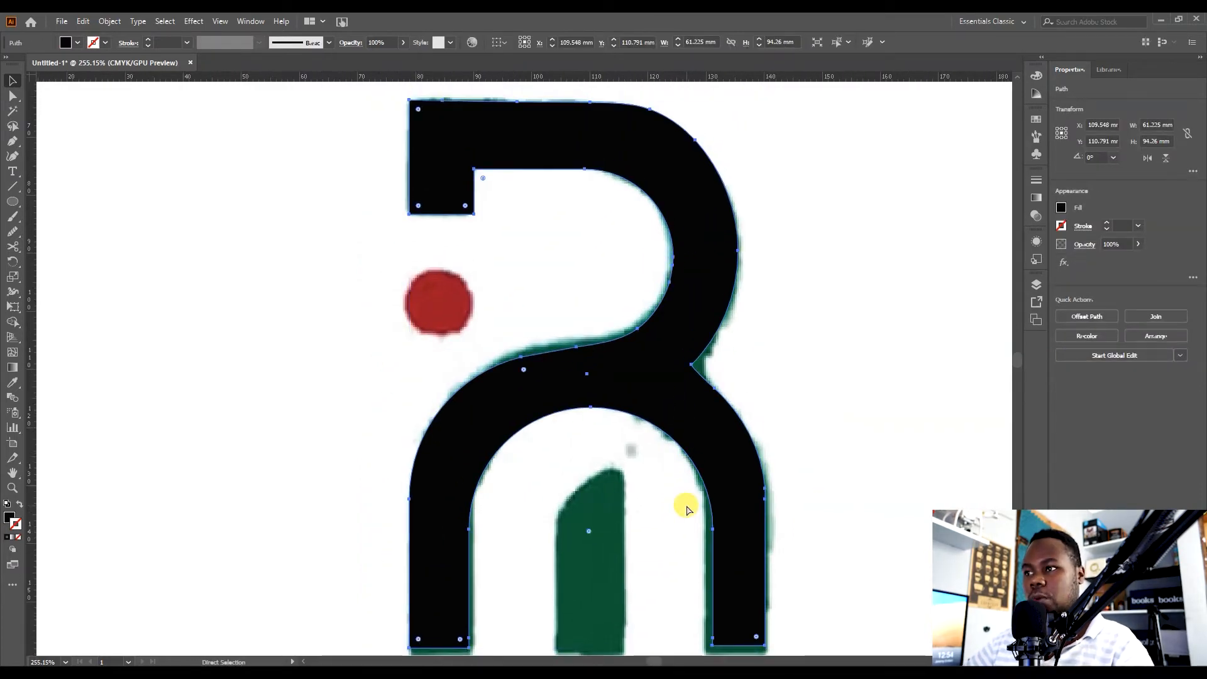
key("ctrl+y")
mouse_move(847, 394)
left_mouse_down()
mouse_move(845, 373)
mouse_move(836, 384)
left_mouse_up()
key("v")
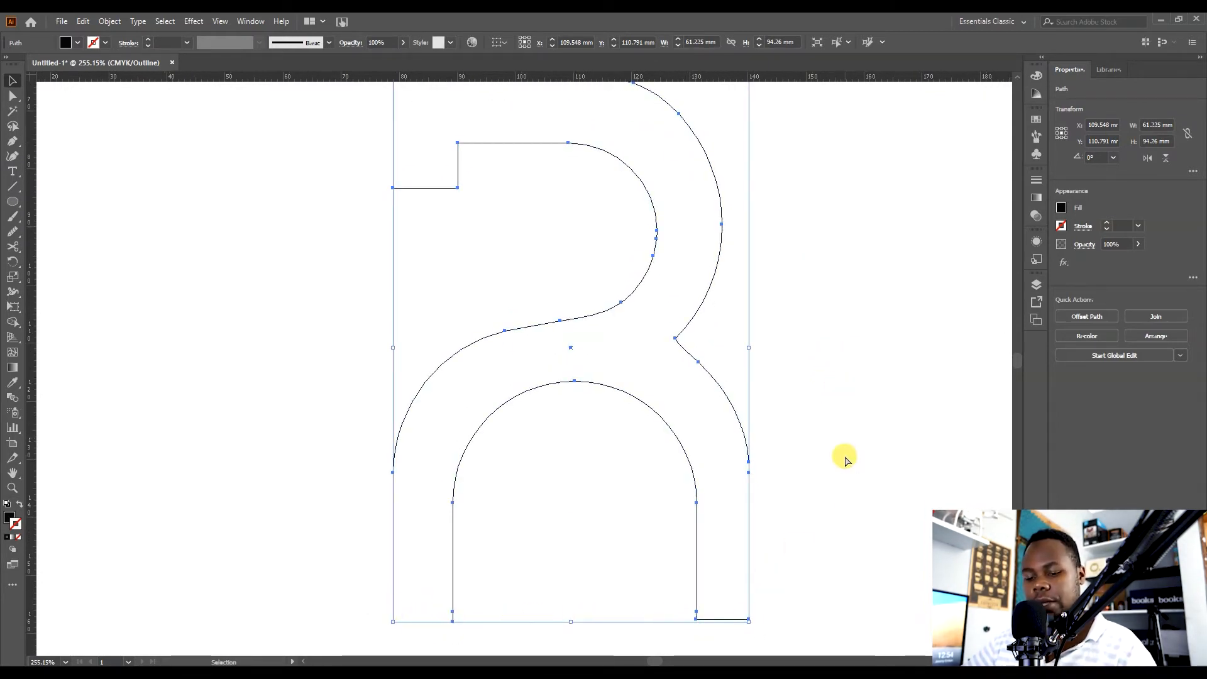
key("ctrl+y")
left_click_drag(833, 490, 843, 423)
left_click(844, 426)
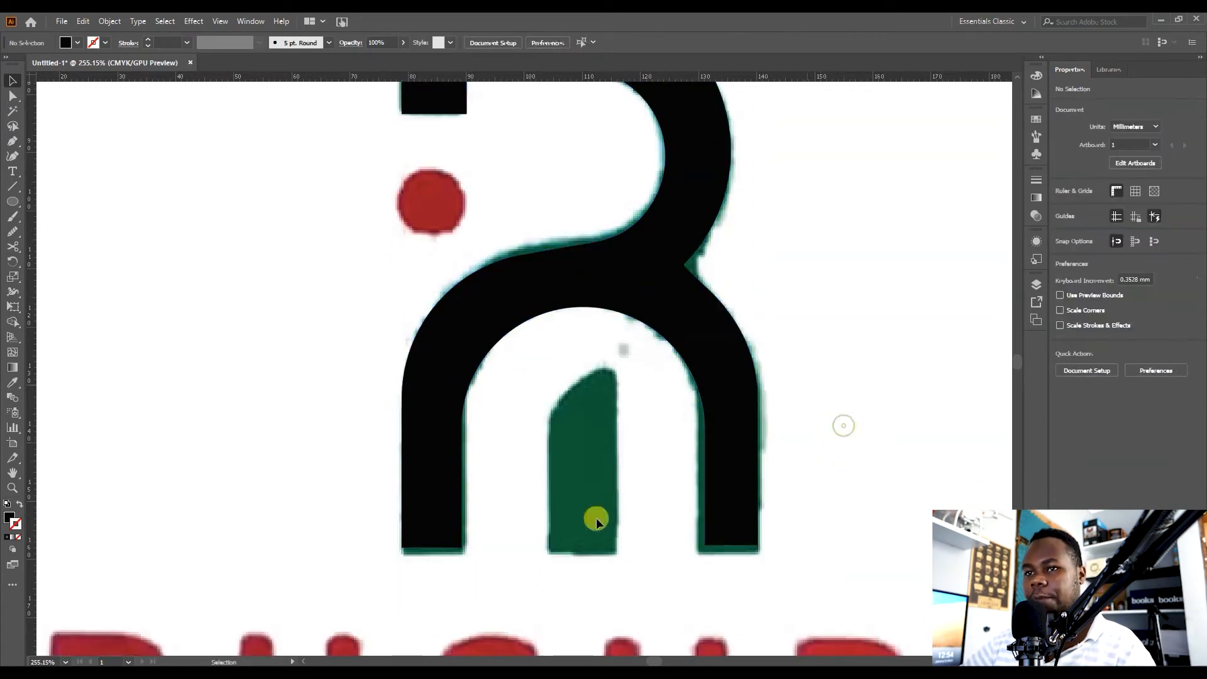
Draw a rectangle about 91.5 × 14.8 mm across the bottom of the arch's legs.
left_click_drag(13, 200, 57, 200)
left_click_drag(365, 540, 855, 595)
key("v")
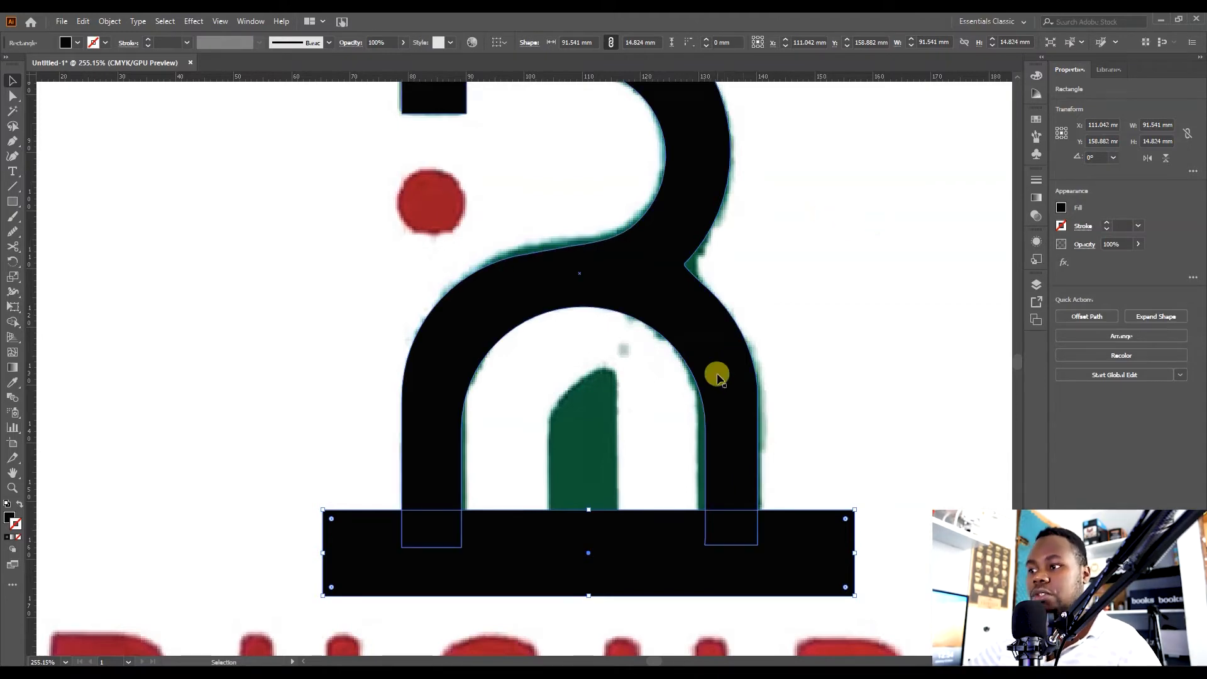
Nudge the rectangle down slightly, then cut it and the overlapping leg ends away with the Shape Builder to square off the arch's legs.
left_click_drag(784, 555, 784, 564)
left_click(828, 427)
left_click(775, 554)
left_click_drag(851, 458, 364, 576)
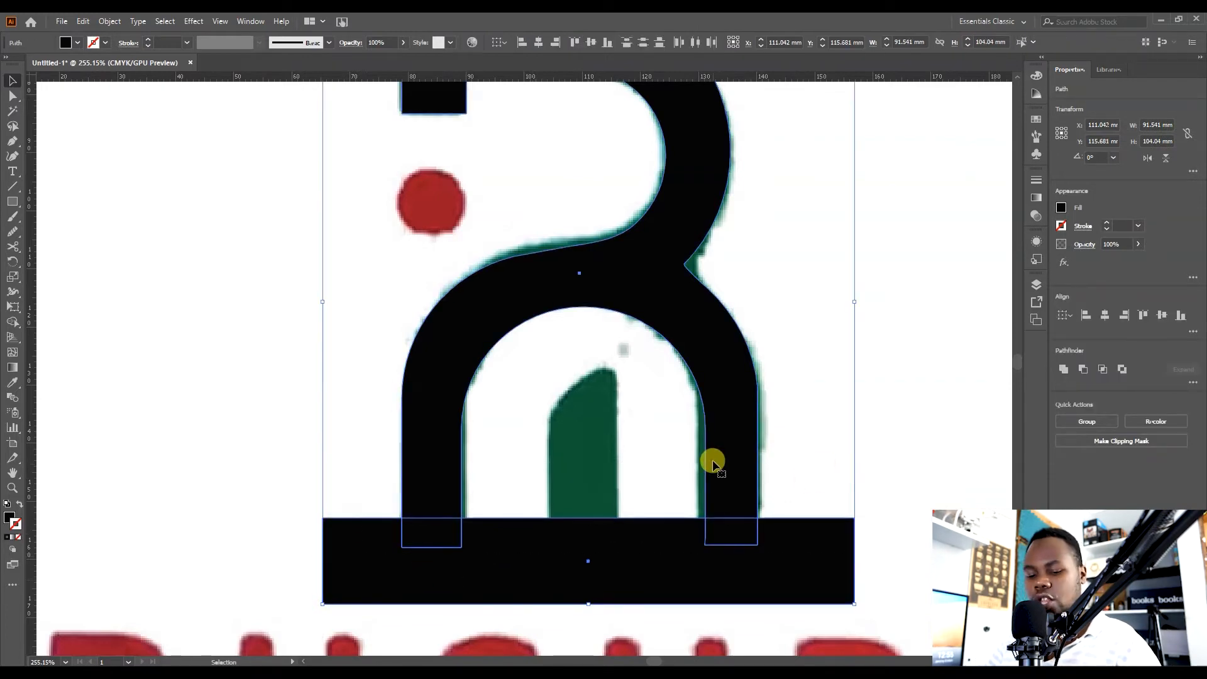
key("shift+m")
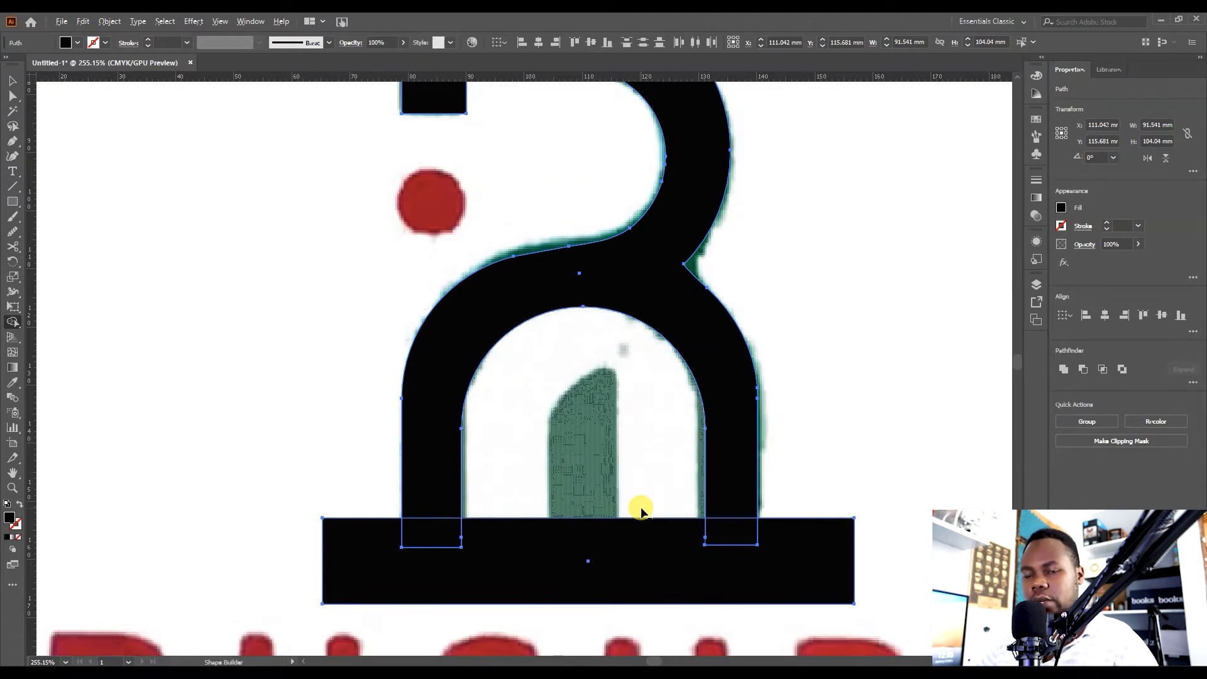
mouse_move(905, 550)
left_mouse_down()
mouse_move(676, 533)
mouse_move(440, 533)
mouse_move(461, 587)
left_mouse_up()
key("v")
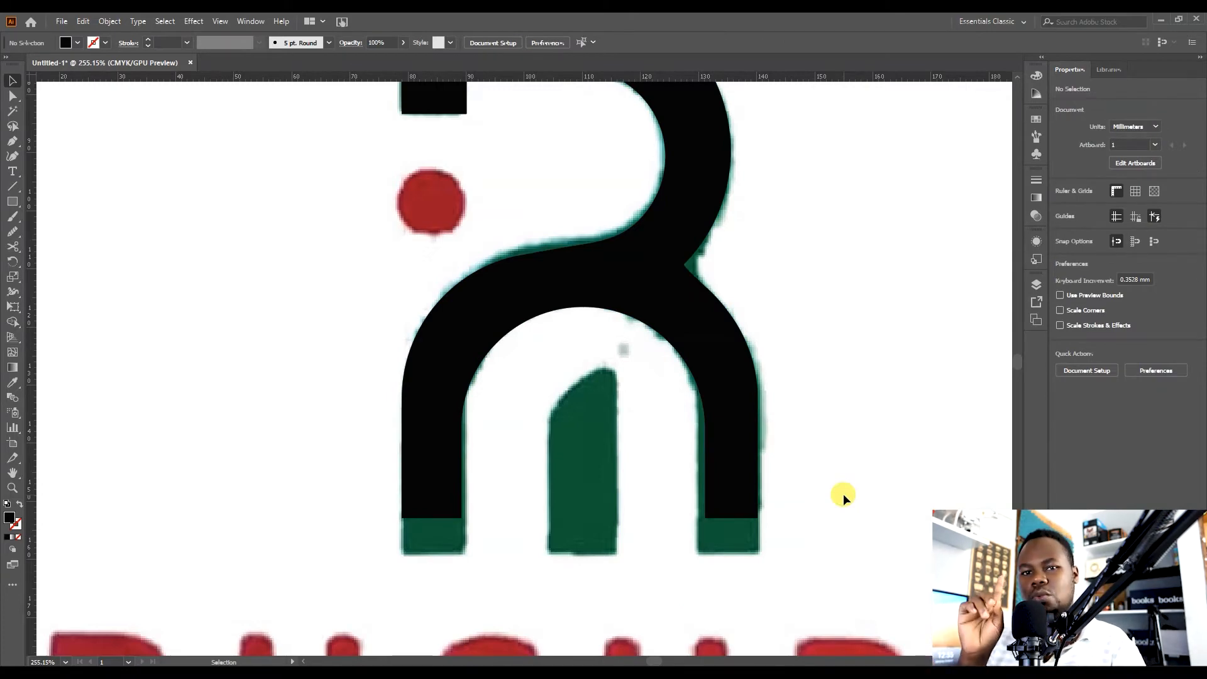
Draw a circle about 13 mm wide over the red dot and fill it with the dot's red using the Eyedropper.
left_click_drag(742, 364, 772, 452)
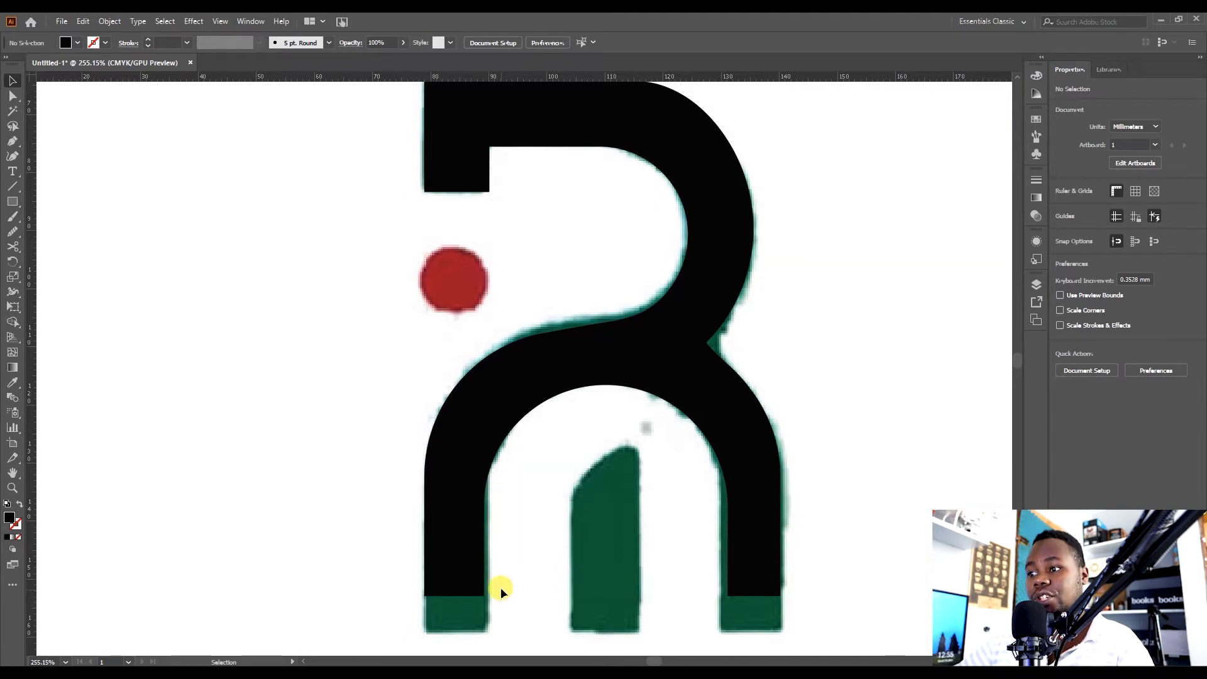
scroll(629, 506, "down", 2)
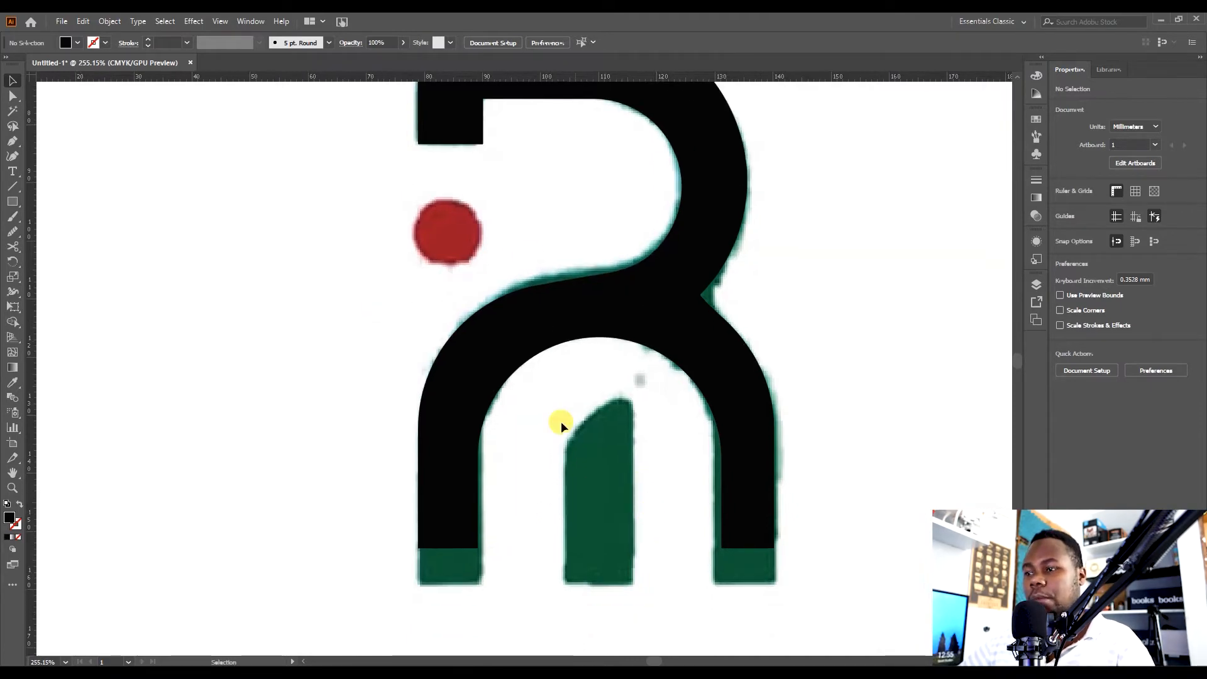
scroll(579, 360, "up", 3)
left_click_drag(13, 202, 31, 230)
left_click_drag(468, 305, 429, 306)
key("v")
key("i")
left_click(481, 313)
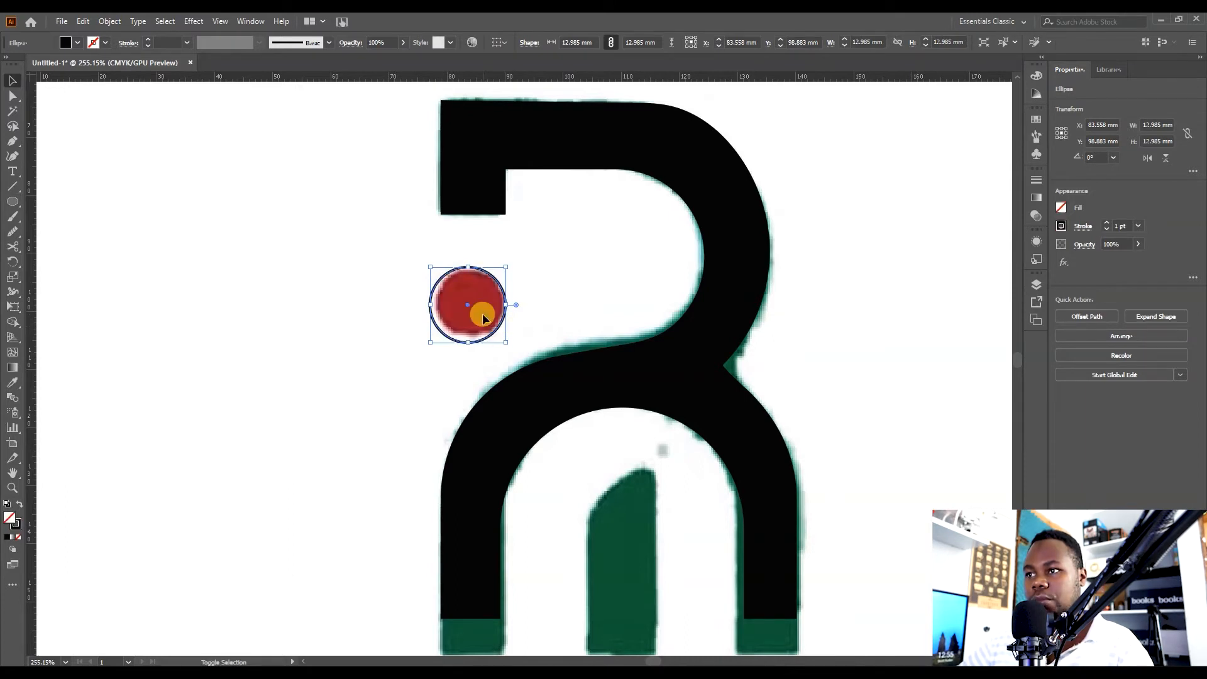
Fill the letter outline with the mark's green using the Eyedropper.
key("v")
left_click(557, 283)
left_click(497, 304)
scroll(695, 353, "down", 2)
left_click(703, 307)
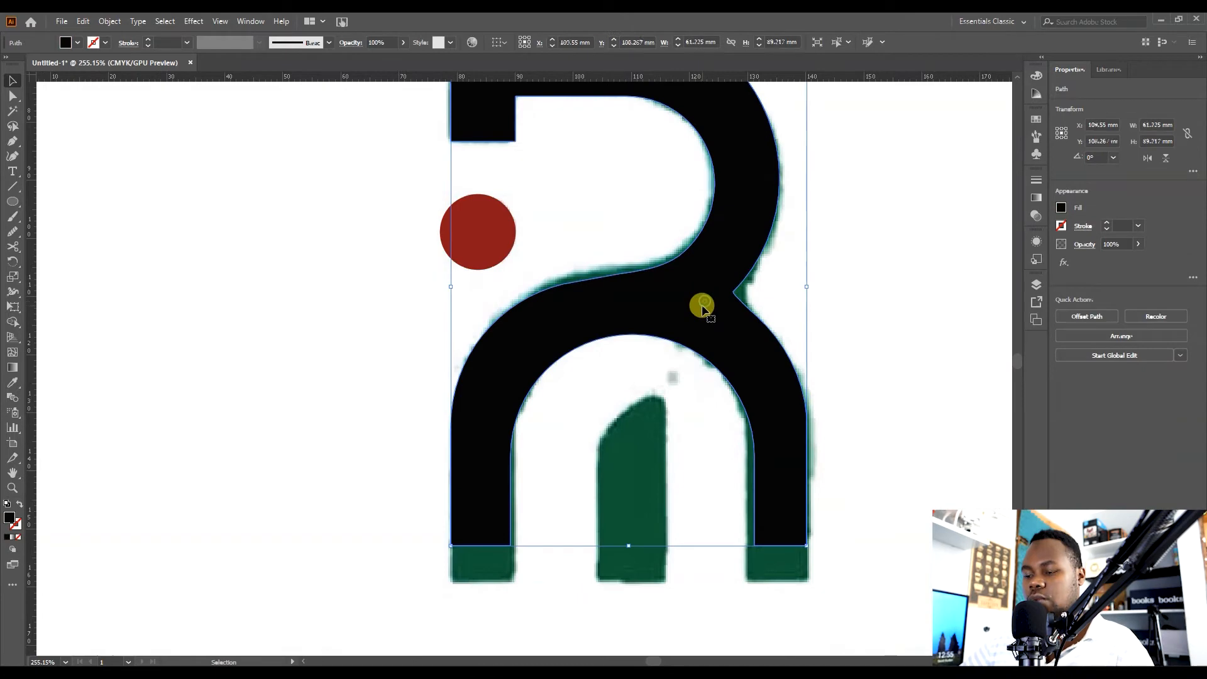
key("i")
left_click(499, 547)
key("v")
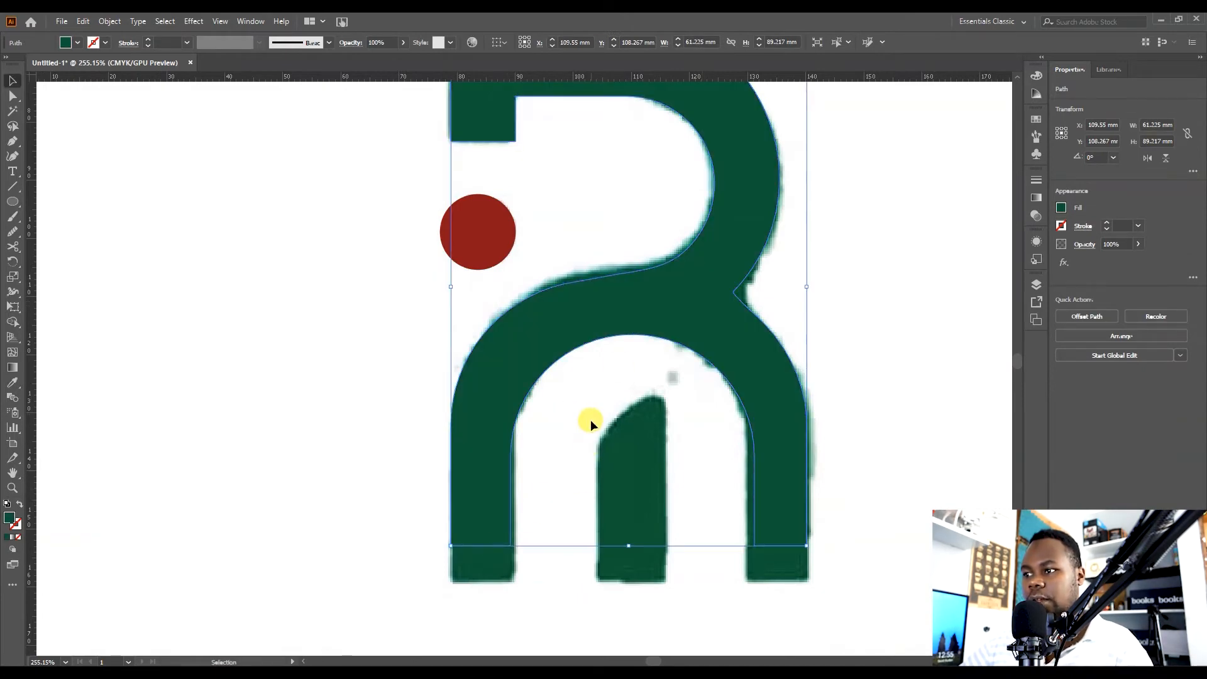
left_click(590, 420)
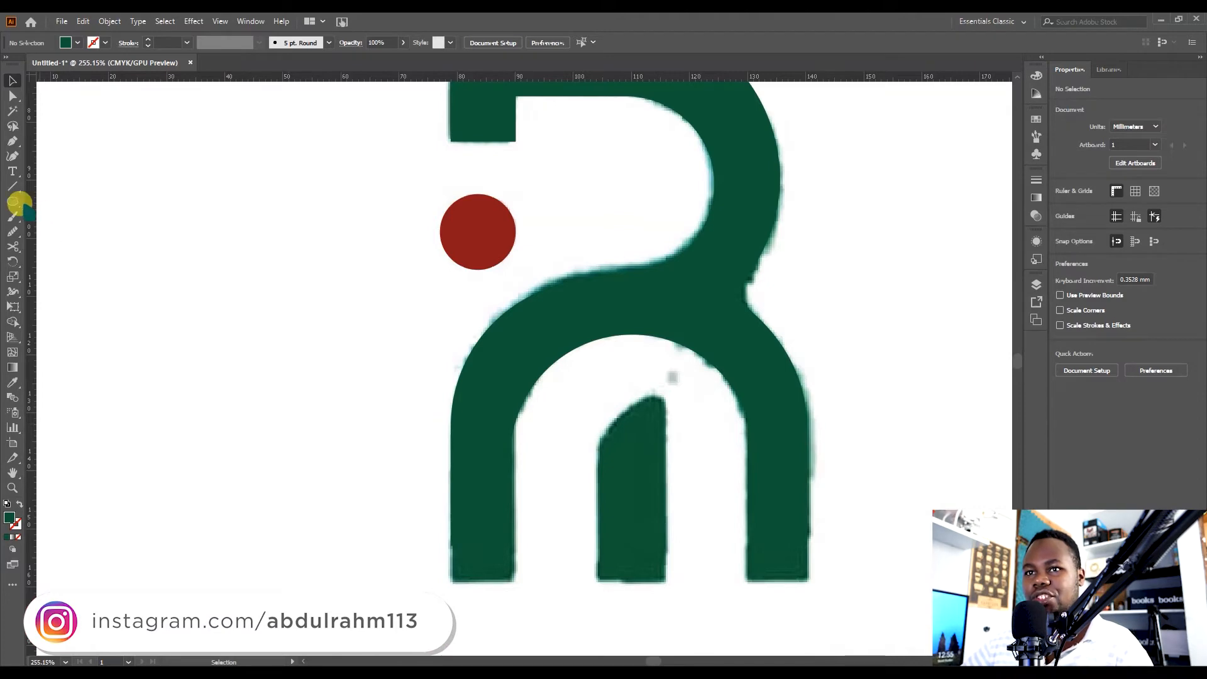
Draw a rectangle about 12.2 × 31.4 mm over the green stem inside the arch.
left_click_drag(13, 203, 67, 197)
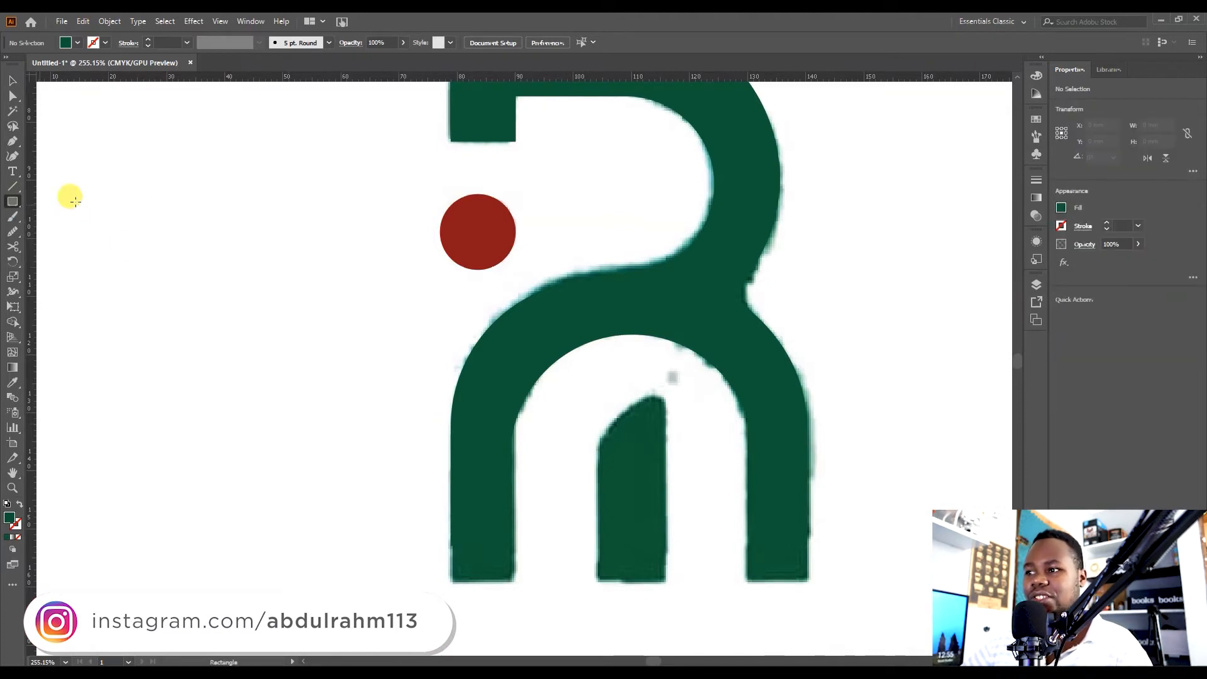
left_click_drag(593, 402, 666, 585)
key("v")
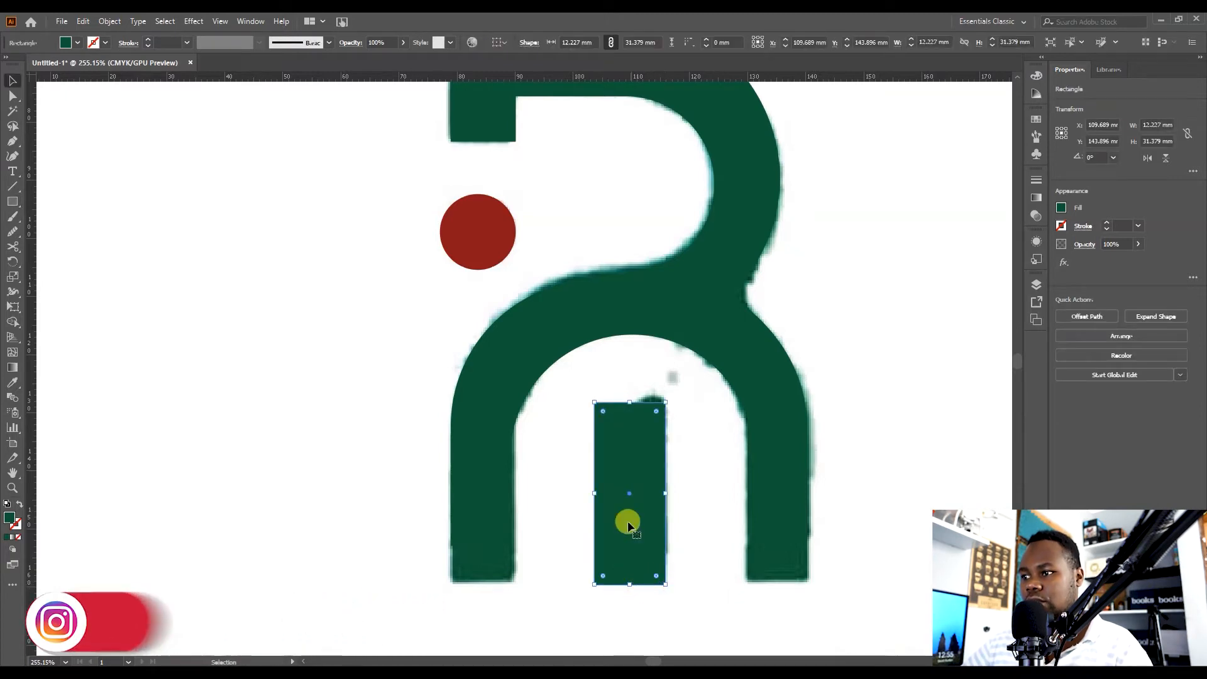
Round the stem rectangle's top-left corner to a radius of about 11.4 mm.
double_click(603, 413)
left_click_drag(602, 413, 655, 471)
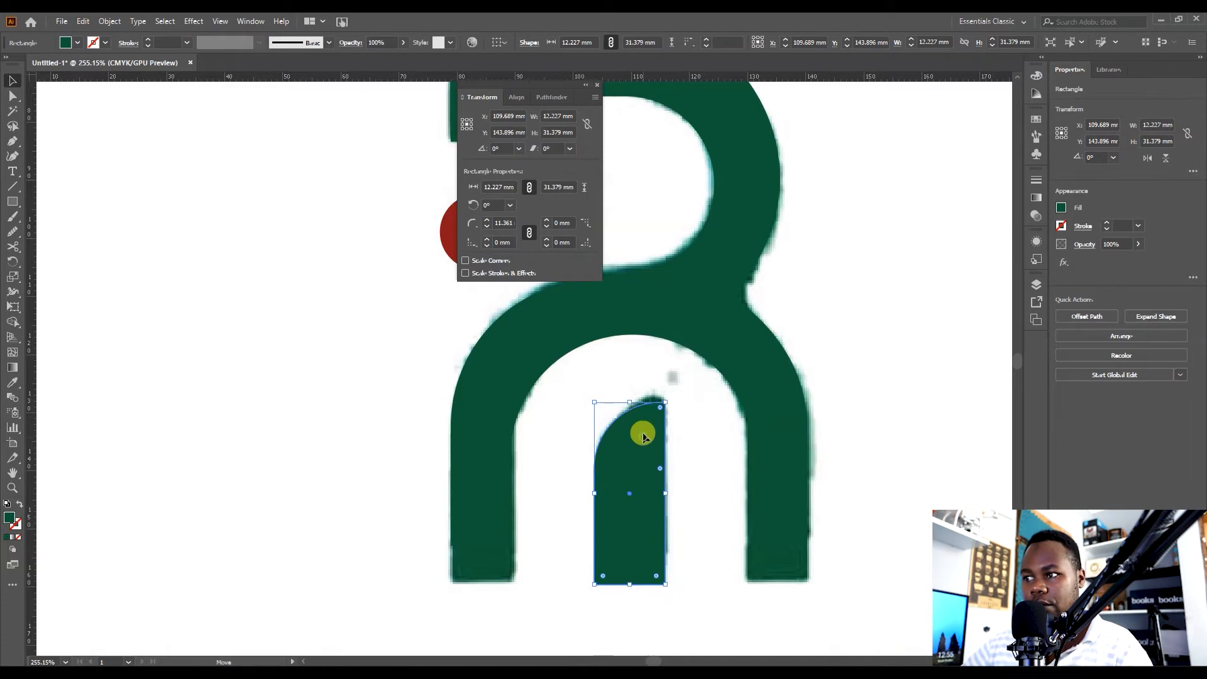
left_click(715, 414)
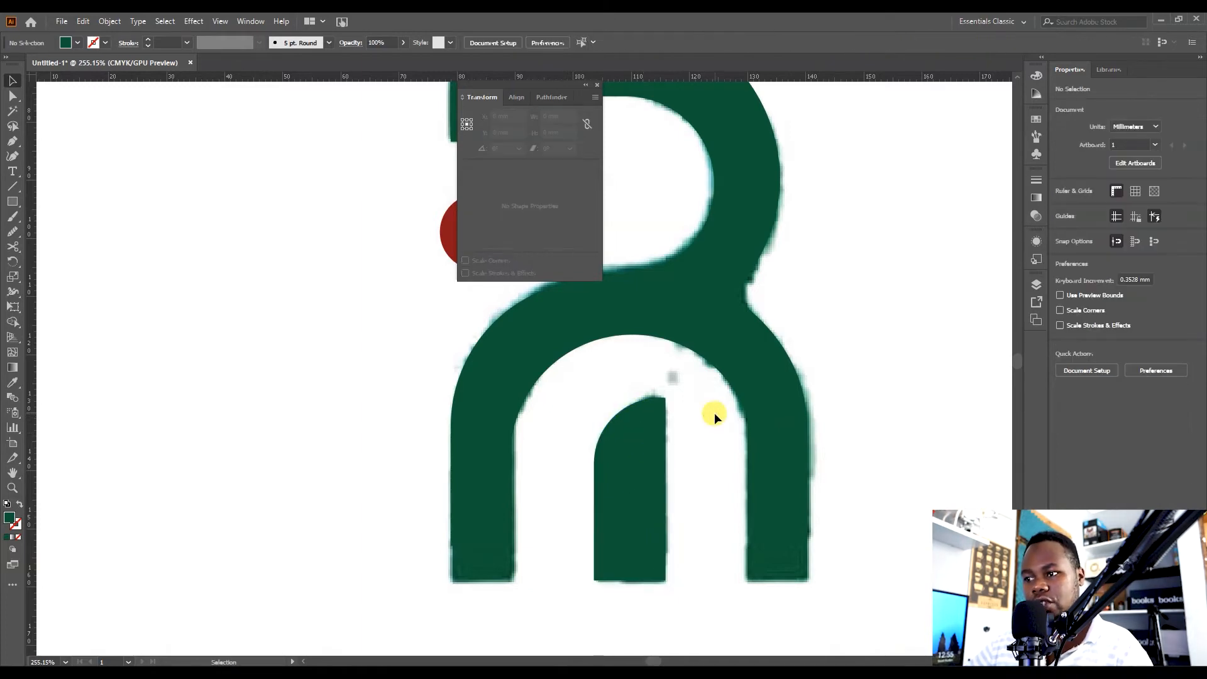
Place a horizontal guide along the bottom edge of the arch's legs.
left_click(630, 575)
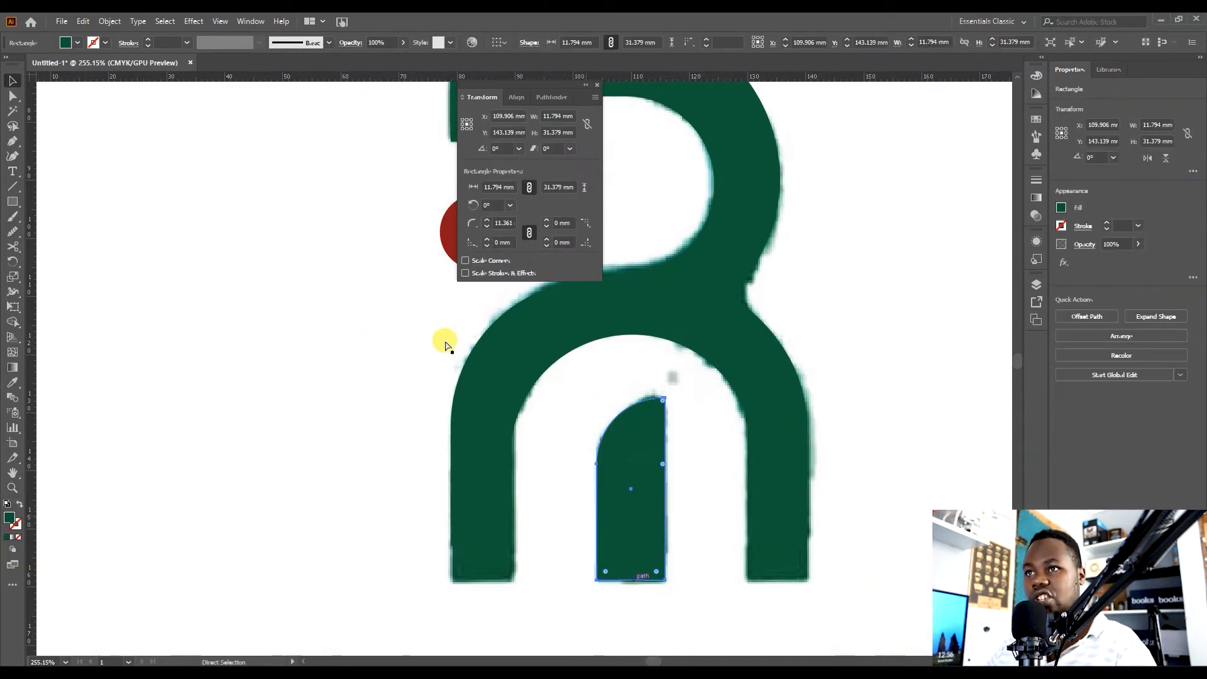
left_click_drag(311, 81, 367, 545)
left_click(491, 517)
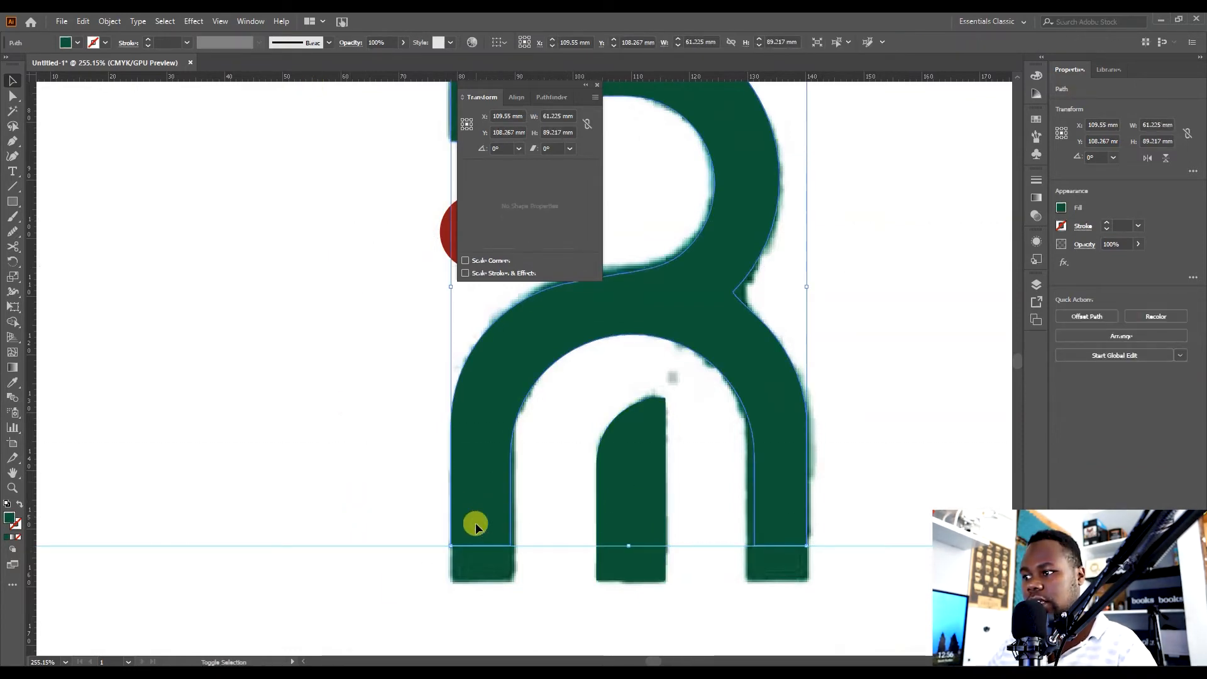
left_click(485, 575)
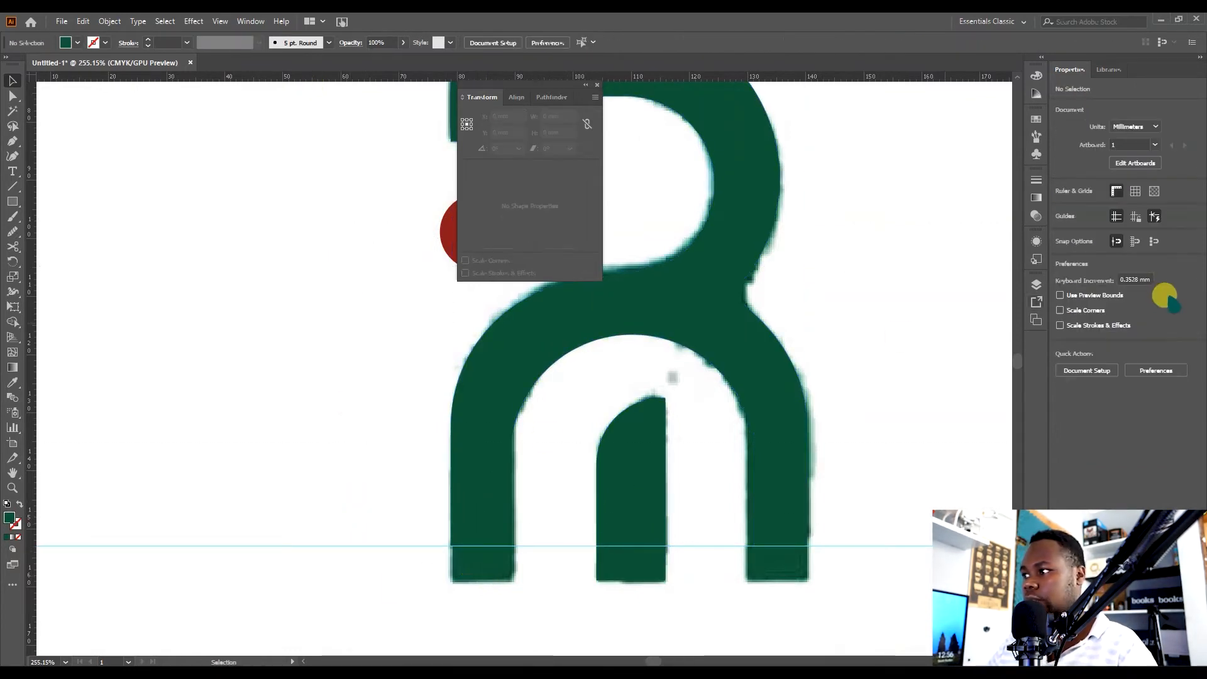
Hide the reference image and raise the stem's bottom edge up to the guide.
left_click(1037, 284)
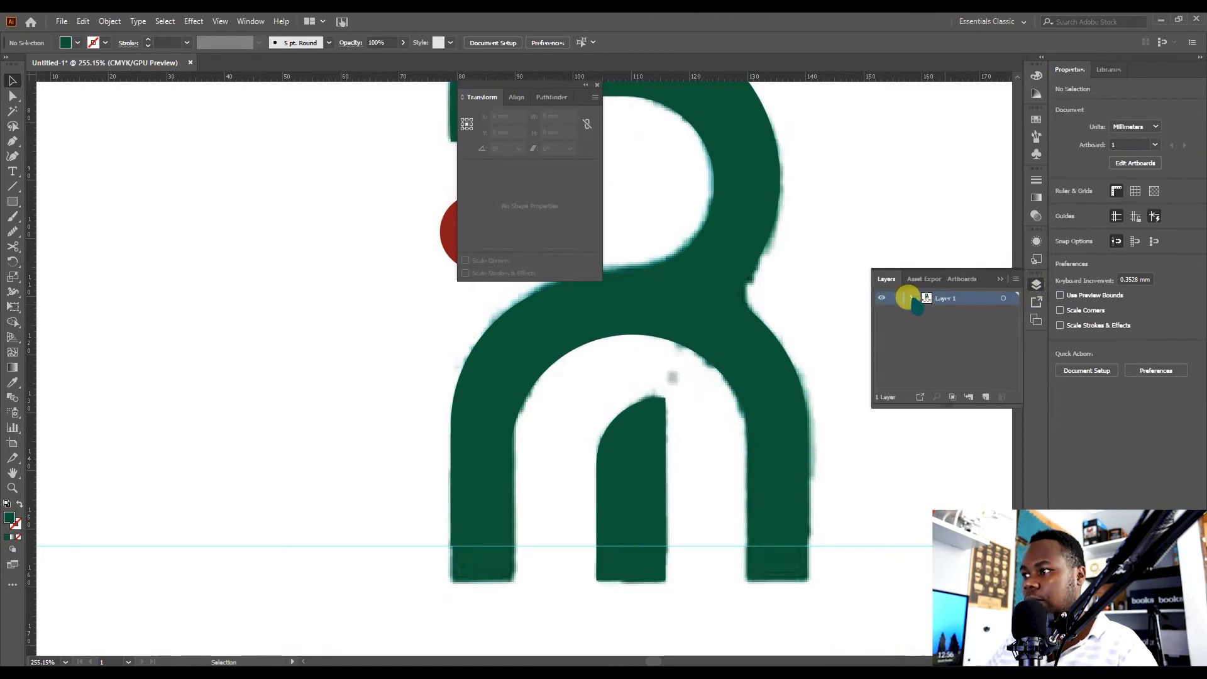
left_click(882, 364)
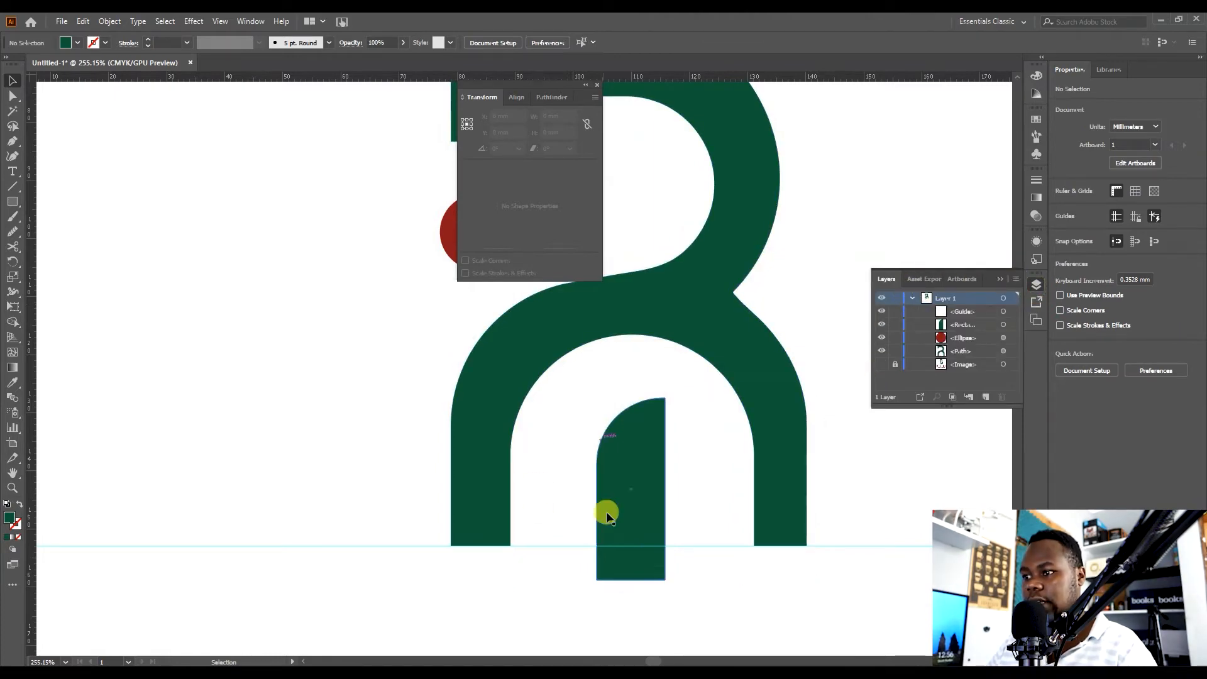
left_click(621, 566)
left_click_drag(633, 580, 628, 545)
left_click(688, 460)
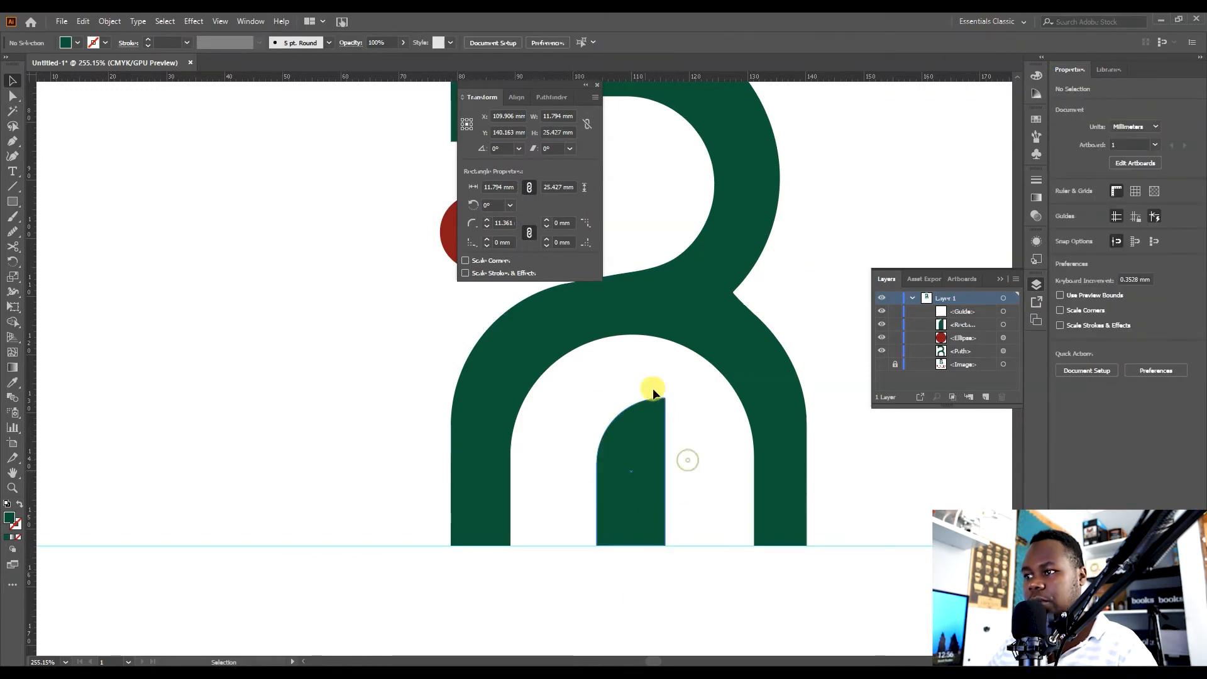
Delete the guide and nudge the red circle slightly upward.
left_click_drag(657, 371, 466, 367)
left_click_drag(592, 366, 555, 459)
left_click_drag(605, 417, 692, 407)
mouse_move(742, 464)
left_mouse_down()
mouse_move(763, 422)
mouse_move(757, 454)
left_mouse_up()
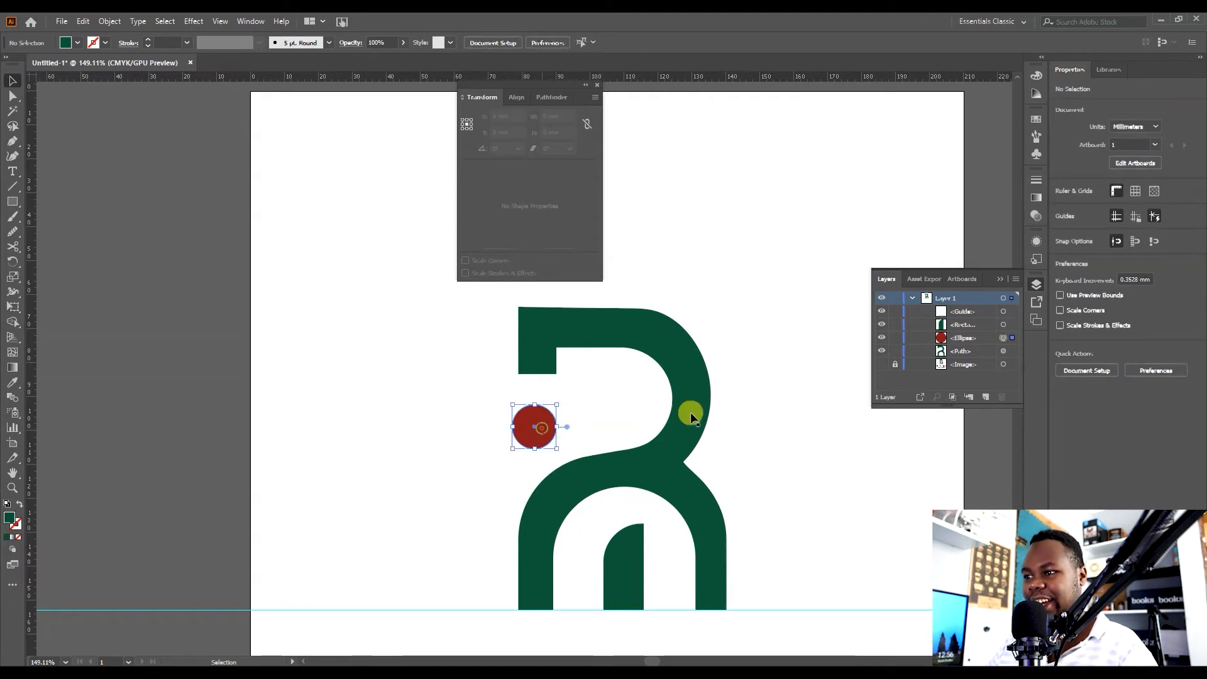
left_click(743, 468)
left_click_drag(463, 611, 364, 291)
key("Delete")
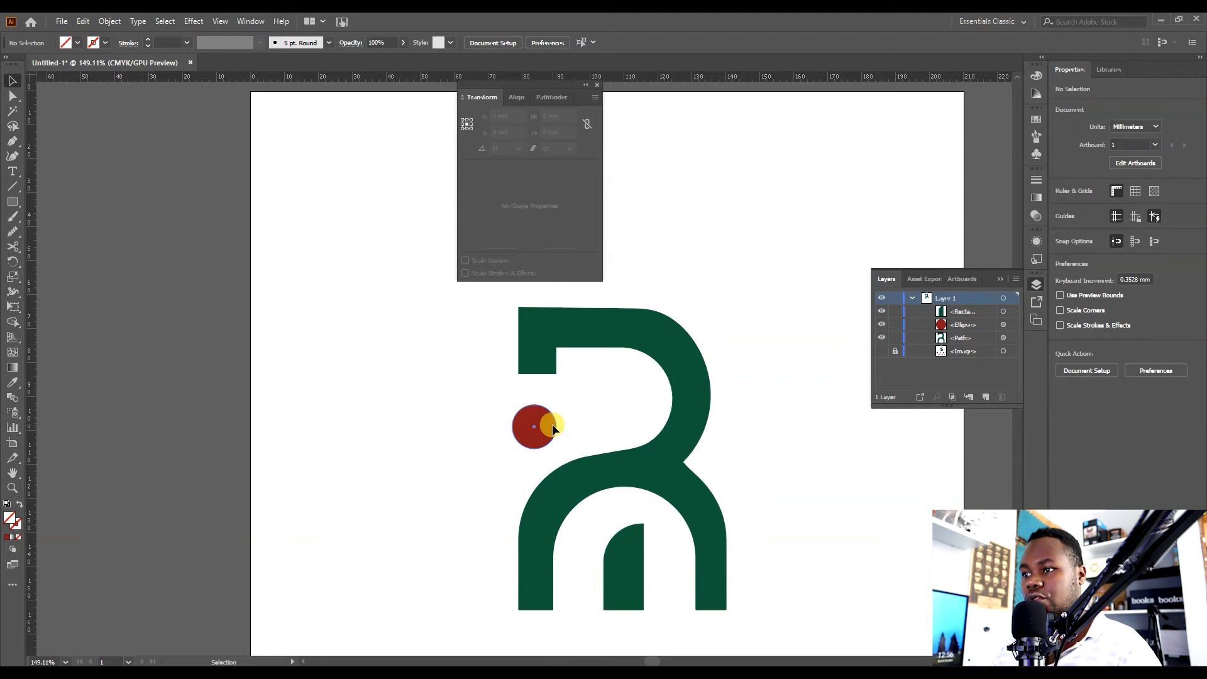
left_click_drag(552, 420, 549, 416)
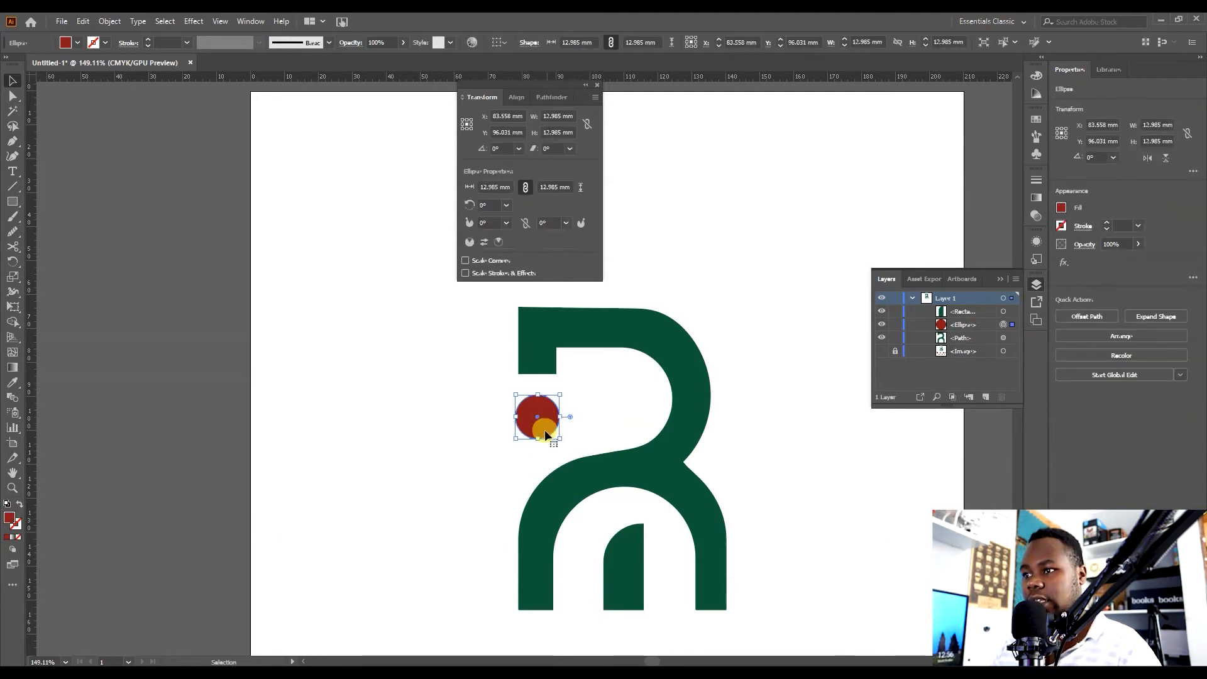
left_click(588, 417)
Add the text RUSHDA below the mark and scale it up to about 77 pt.
mouse_move(692, 440)
left_mouse_down()
mouse_move(701, 445)
mouse_move(692, 417)
mouse_move(701, 435)
left_mouse_up()
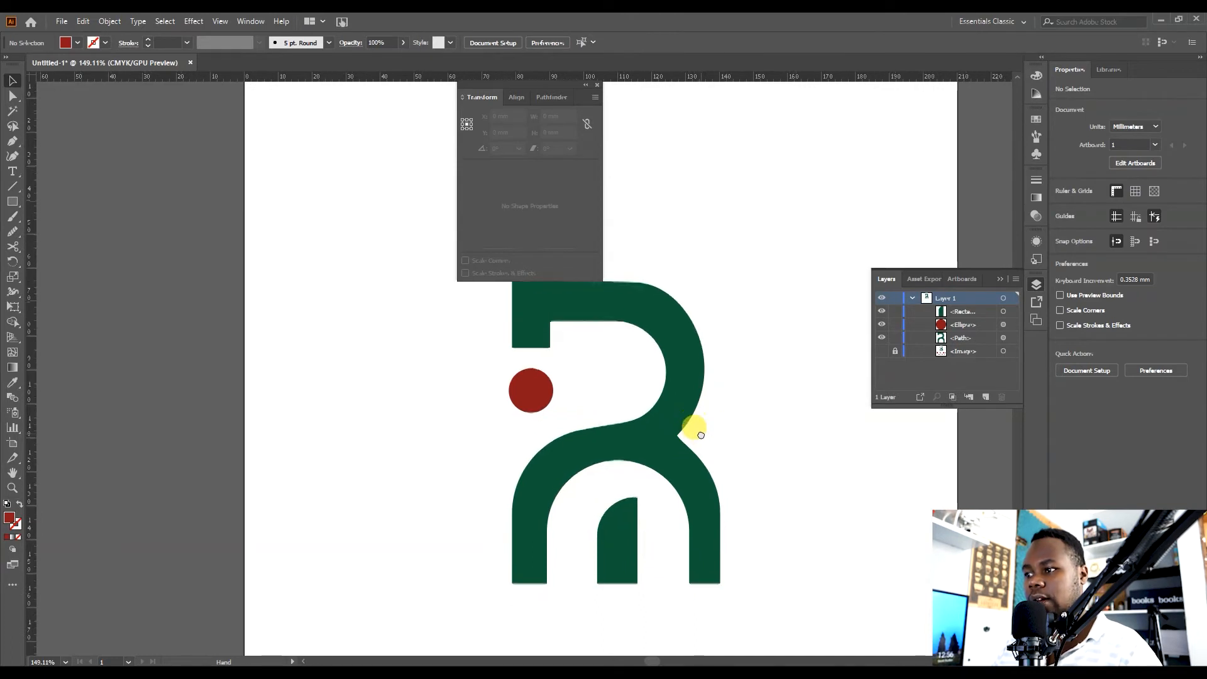
left_click_drag(744, 487, 743, 410)
key("z")
left_click_drag(613, 404, 564, 418)
mouse_move(657, 422)
left_mouse_down()
mouse_move(637, 466)
mouse_move(588, 458)
mouse_move(639, 423)
left_mouse_up()
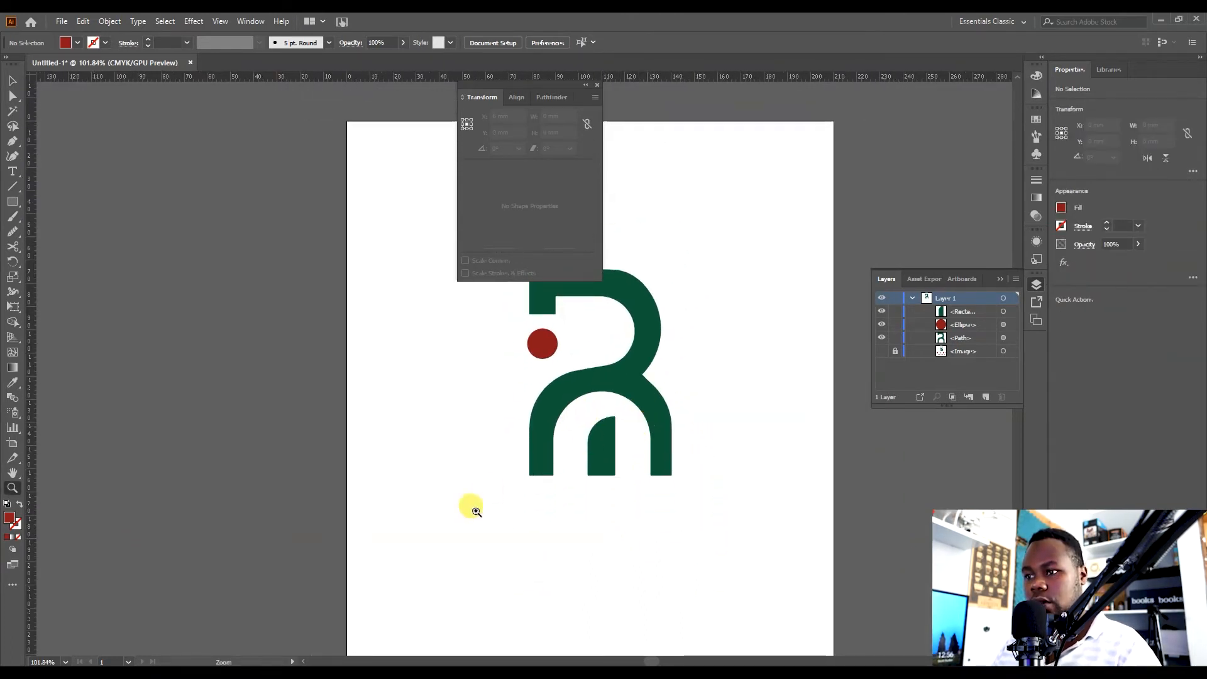
key("t")
left_click(448, 530)
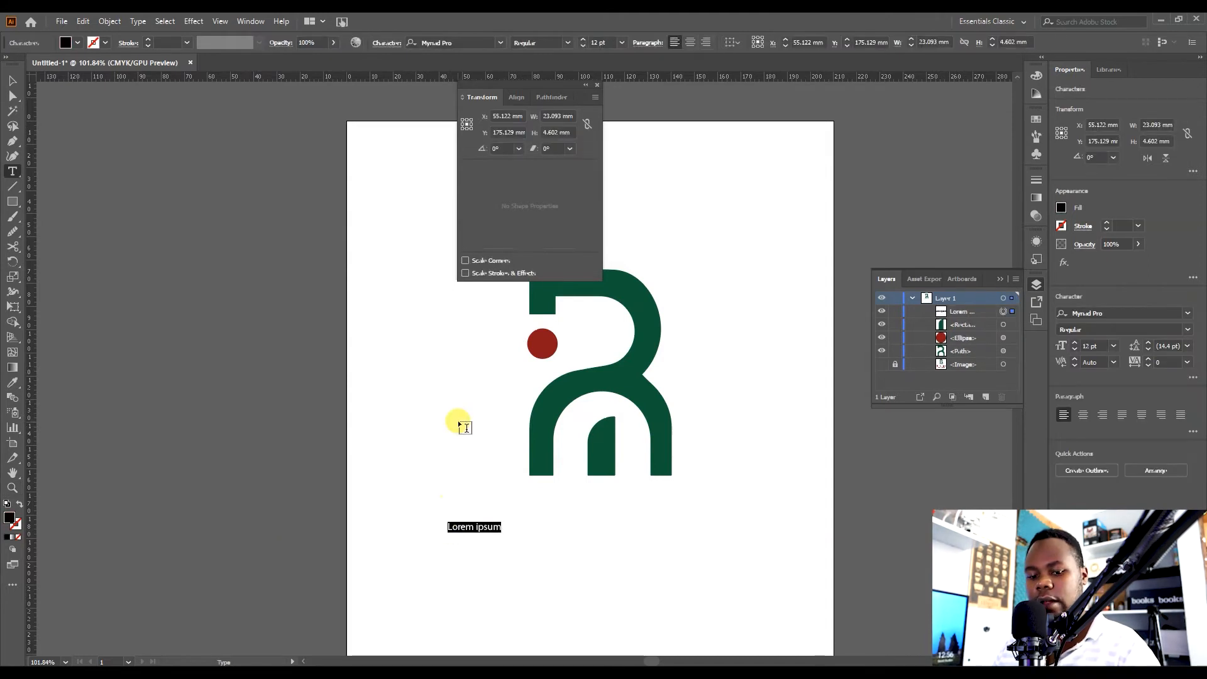
key("ctrl+a")
left_click(12, 80)
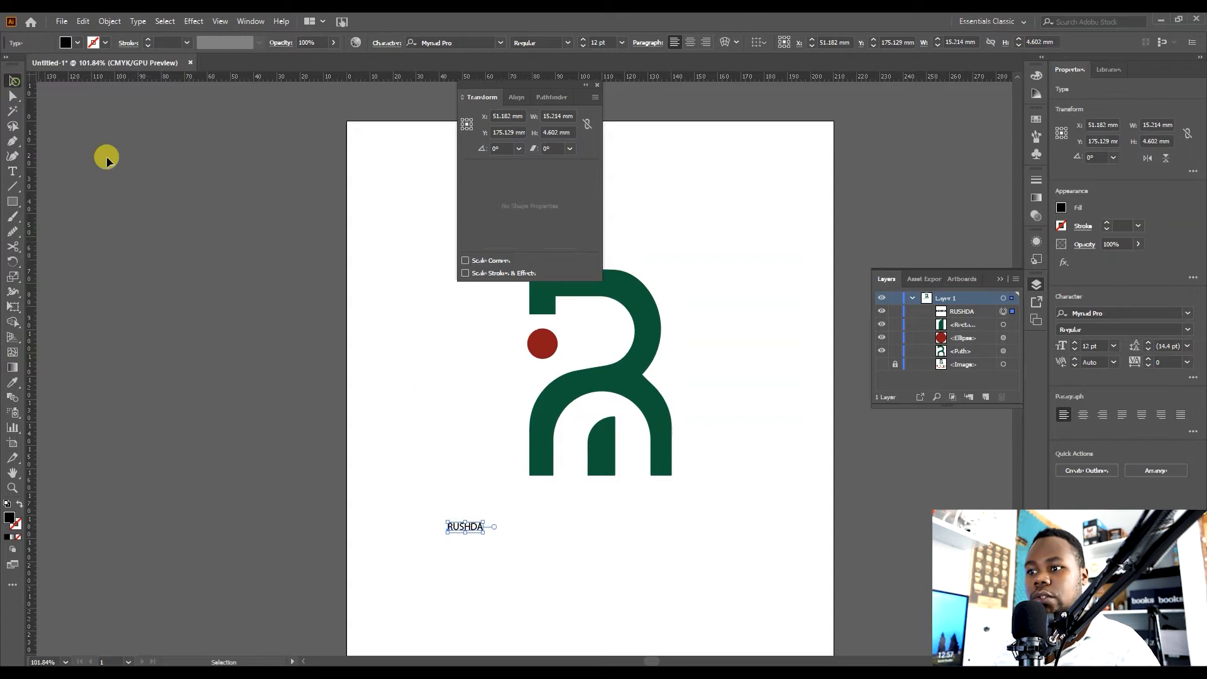
left_click_drag(485, 533, 671, 603)
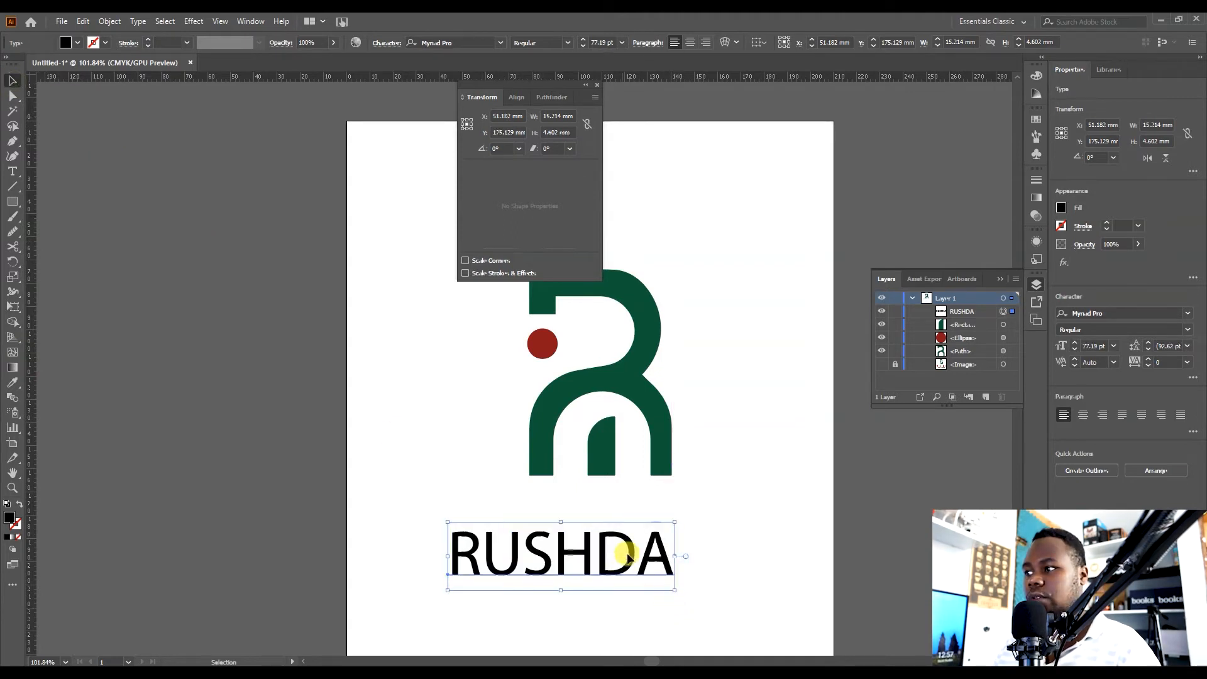
left_click_drag(625, 553, 663, 531)
Show the reference image again and move it beside the artboard for comparison.
left_click(882, 364)
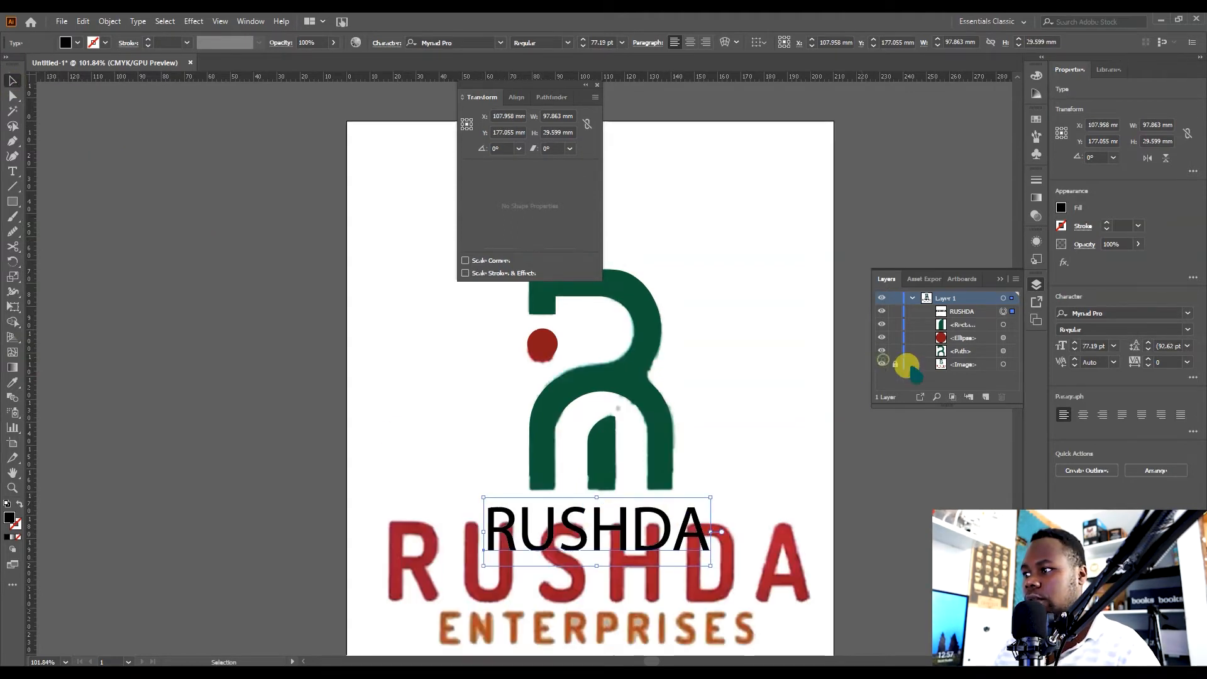
left_click(941, 365)
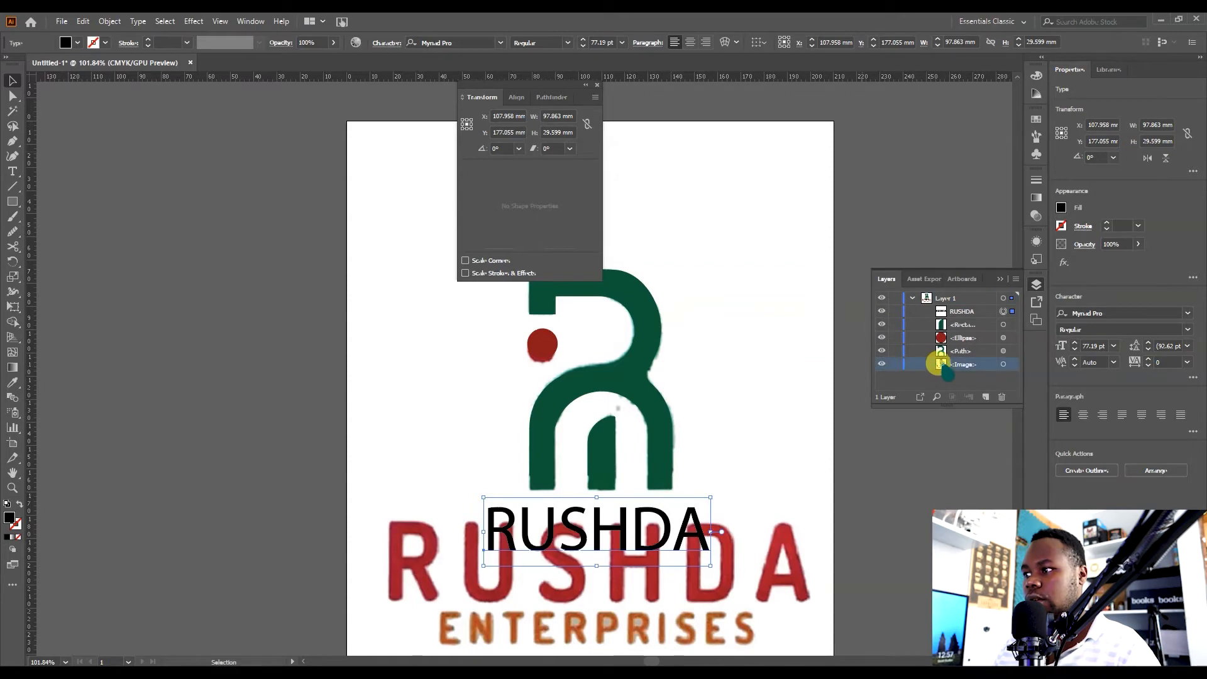
key("z")
left_click_drag(609, 405, 401, 394)
key("v")
left_click_drag(468, 476, 719, 452)
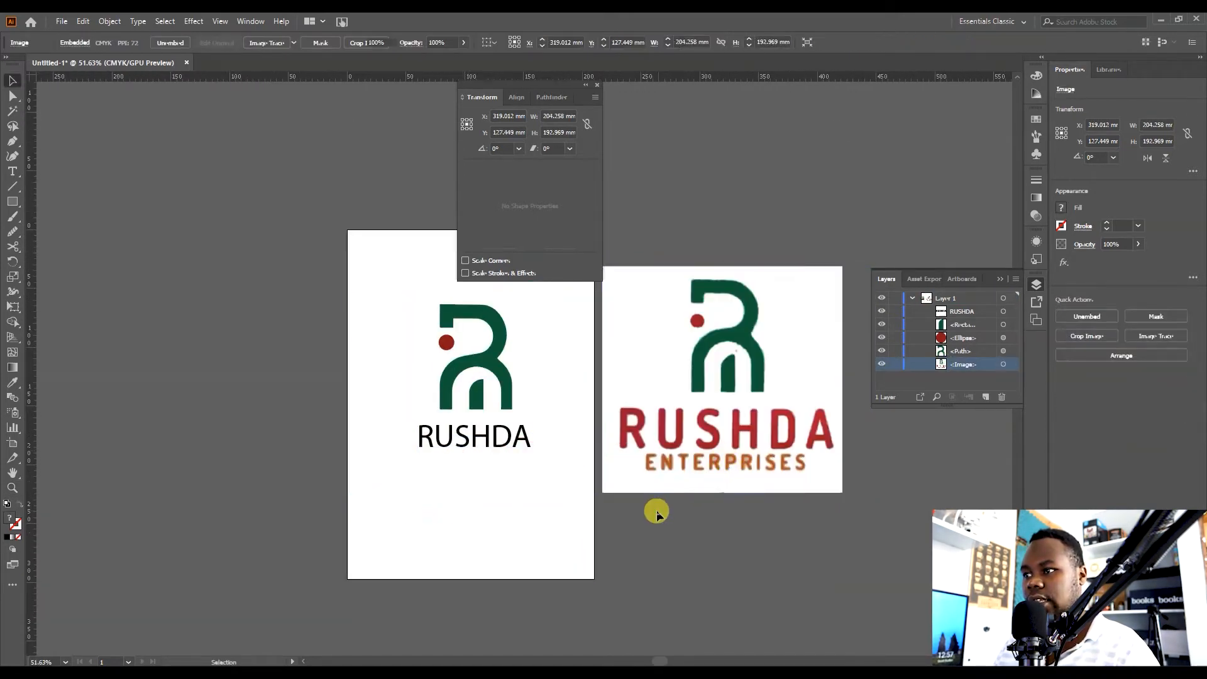
left_click(656, 511)
left_click_drag(694, 492, 642, 509)
left_click(689, 401)
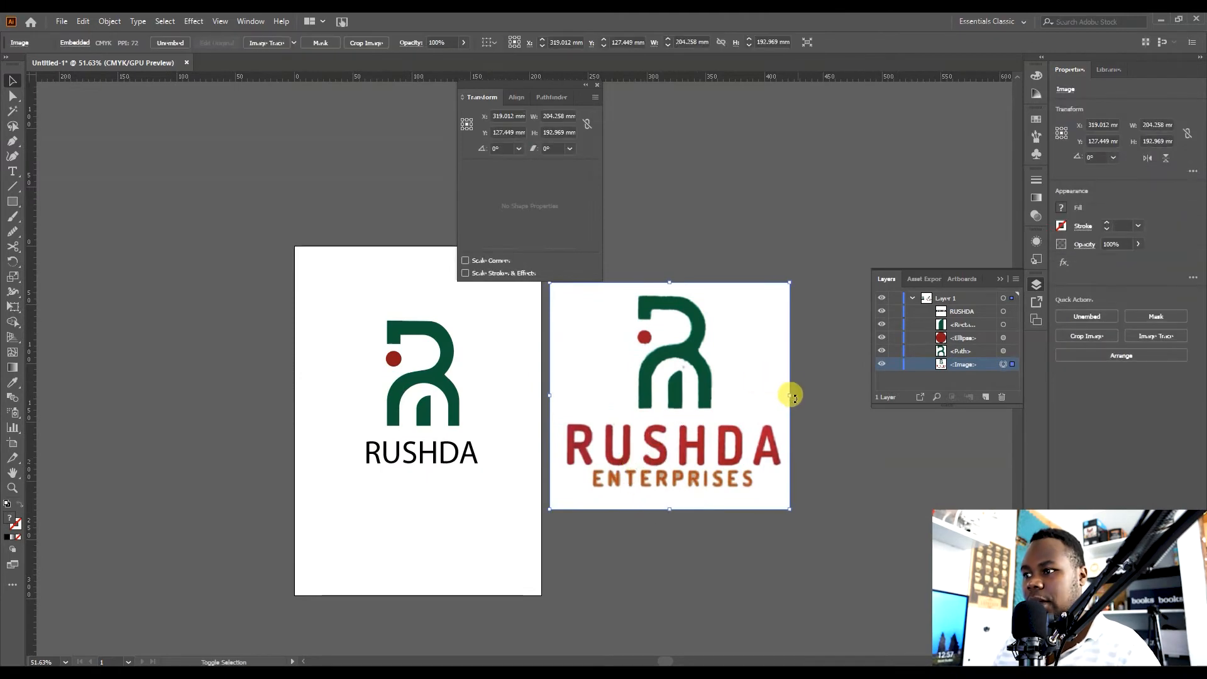
left_click_drag(701, 393, 696, 403)
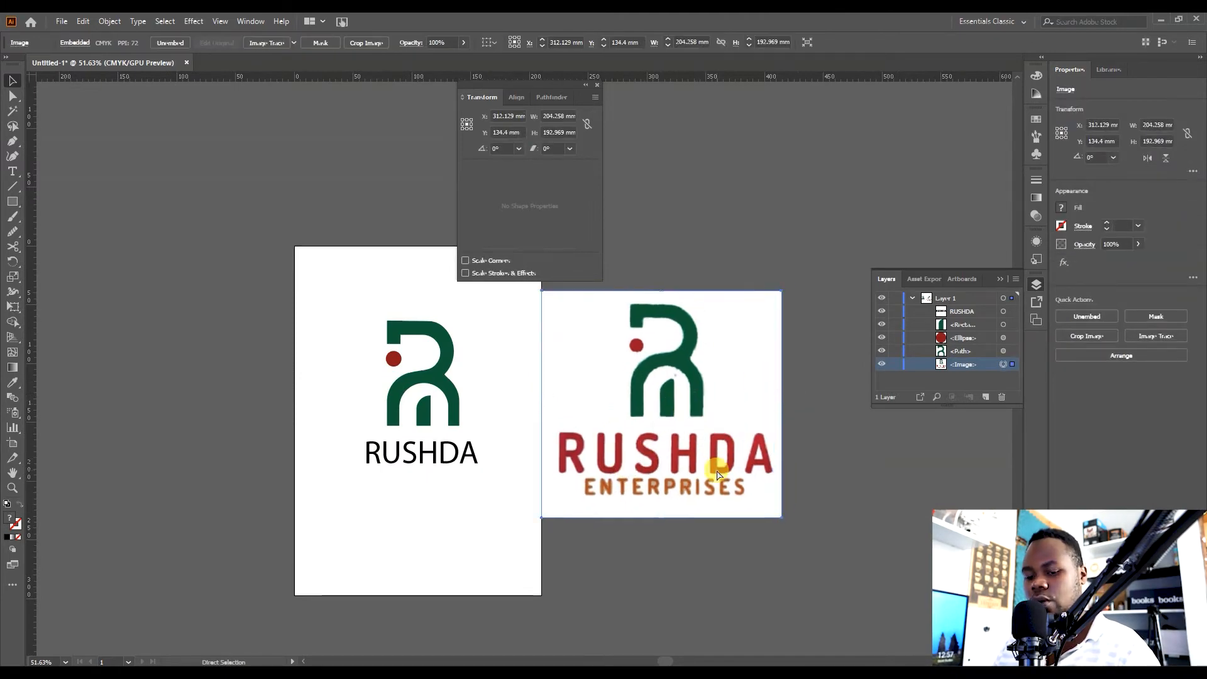
Lock the reference image and switch to the Pencil tool.
key("ctrl+2")
key("z")
left_click_drag(585, 424, 667, 419)
left_click_drag(667, 420, 632, 479)
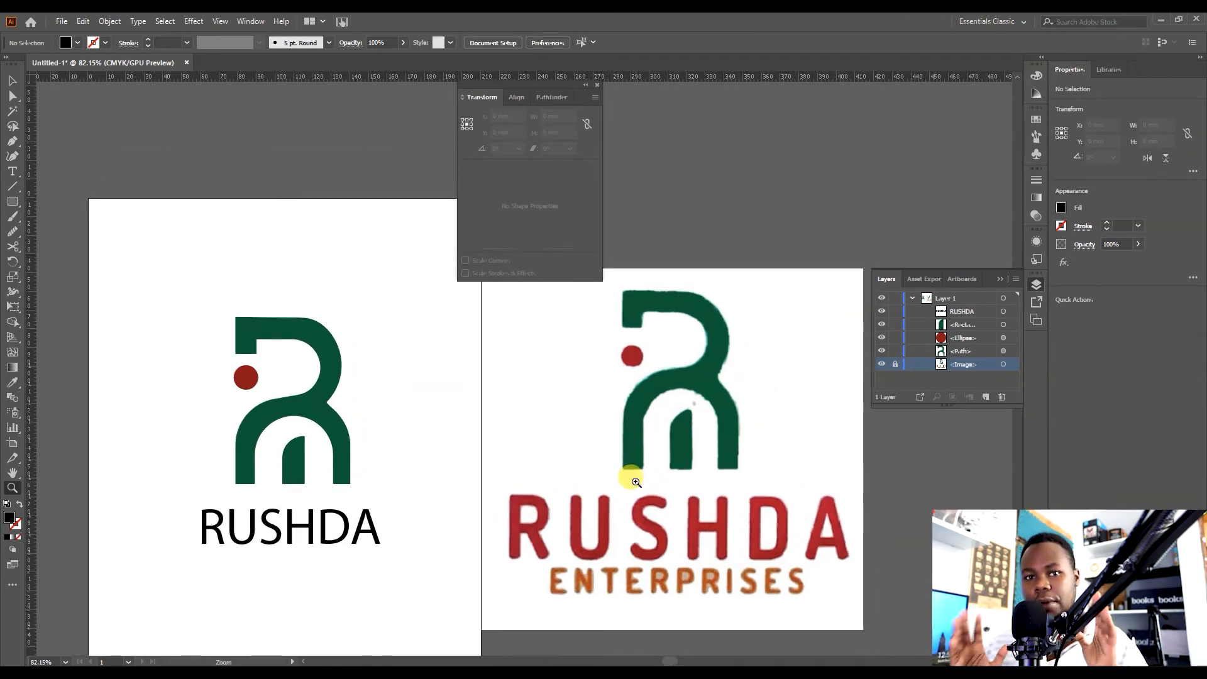
key("v")
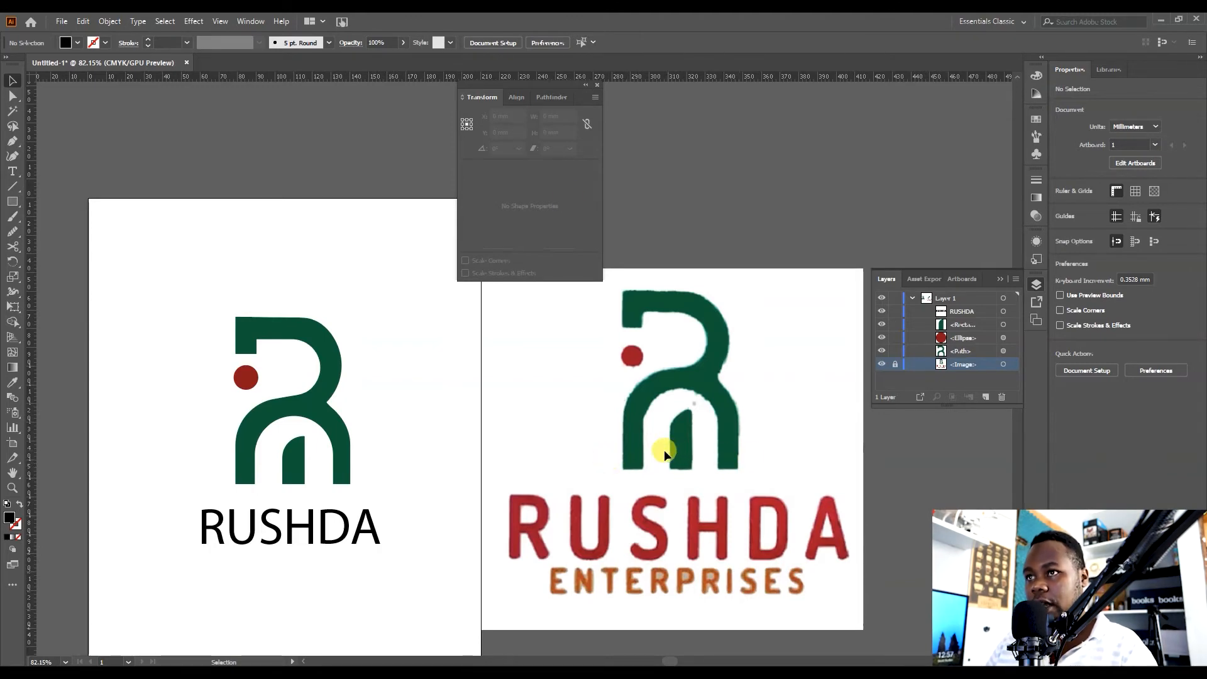
key("n")
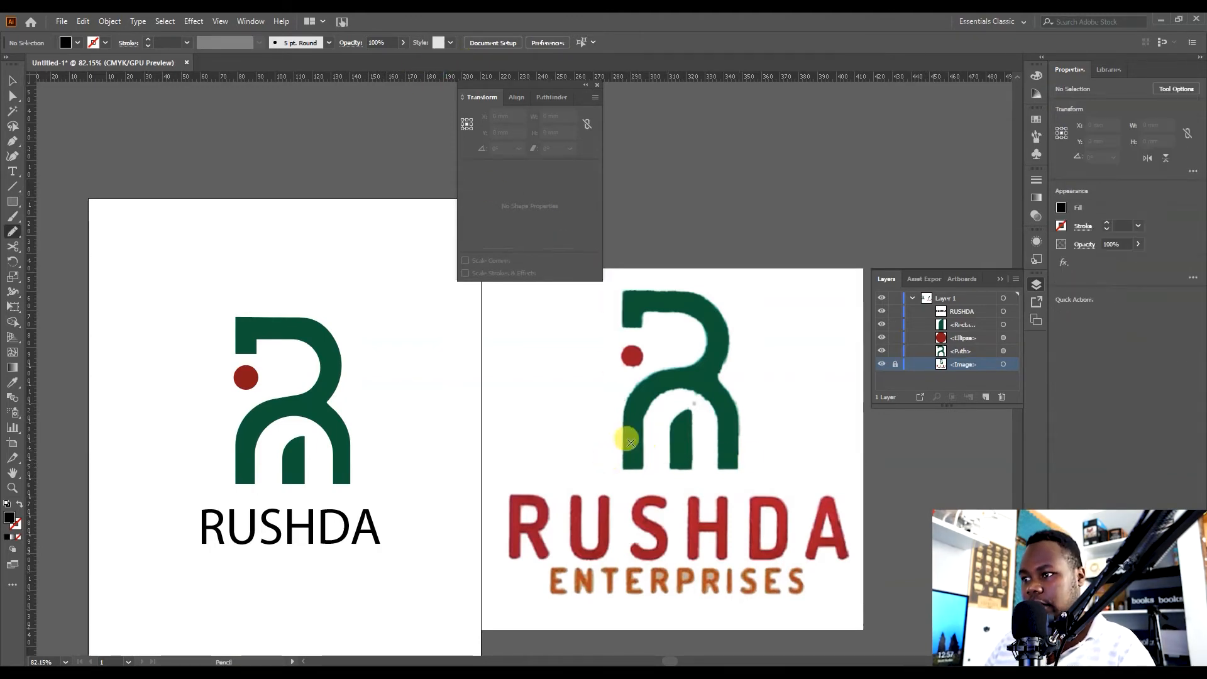
Draw a freehand circle around the left leg of the reference logo with the Pencil tool.
mouse_move(623, 451)
left_mouse_down()
mouse_move(641, 449)
mouse_move(618, 462)
mouse_move(652, 486)
left_mouse_up()
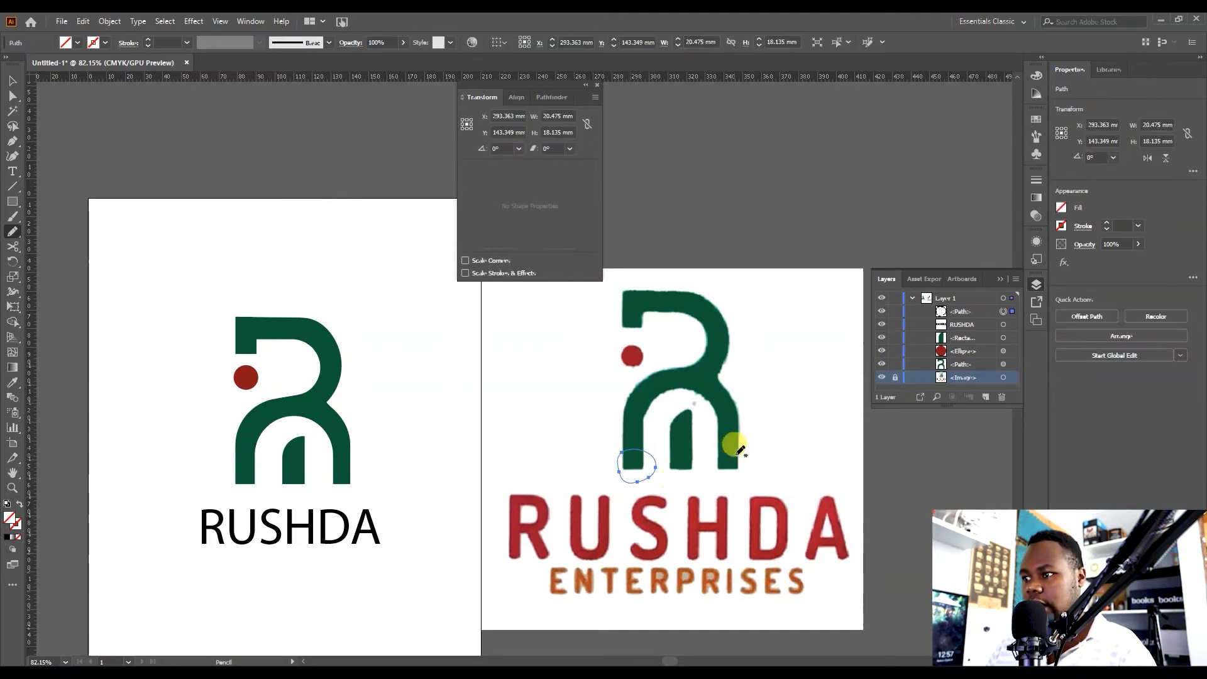
mouse_move(744, 449)
left_mouse_down()
mouse_move(718, 450)
mouse_move(717, 467)
mouse_move(742, 474)
mouse_move(742, 445)
left_mouse_up()
key("v")
key("ctrl+z")
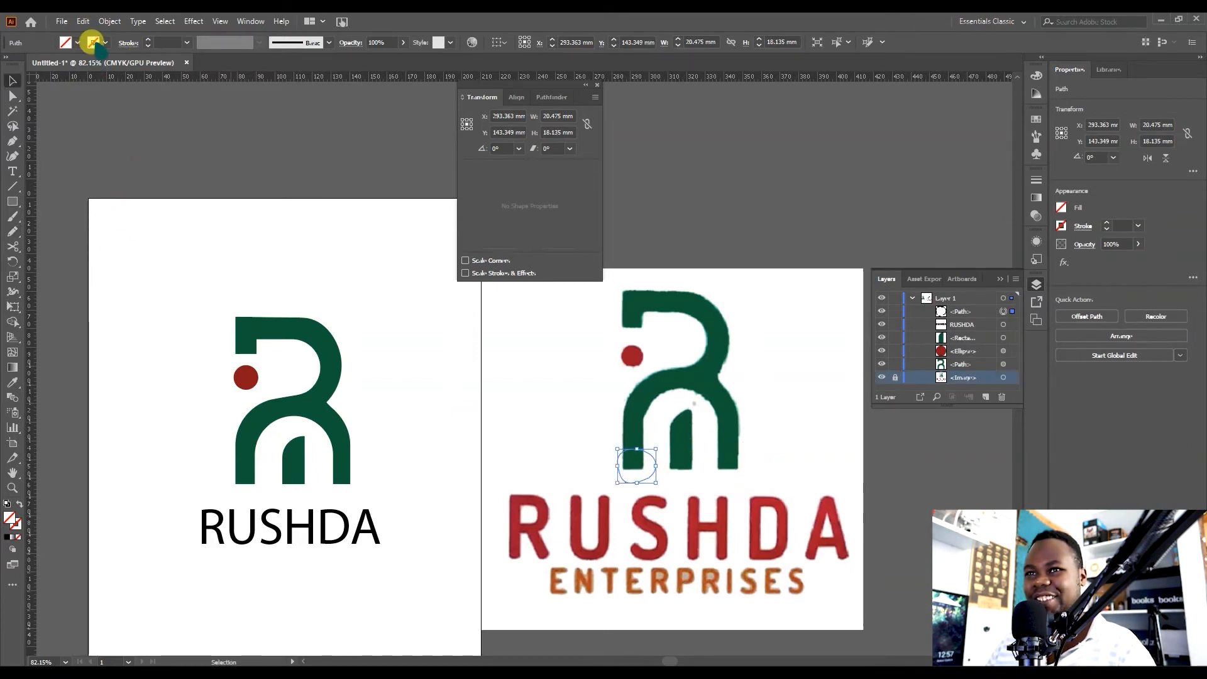
Give the circle a red stroke of 4 pt.
left_click(105, 42)
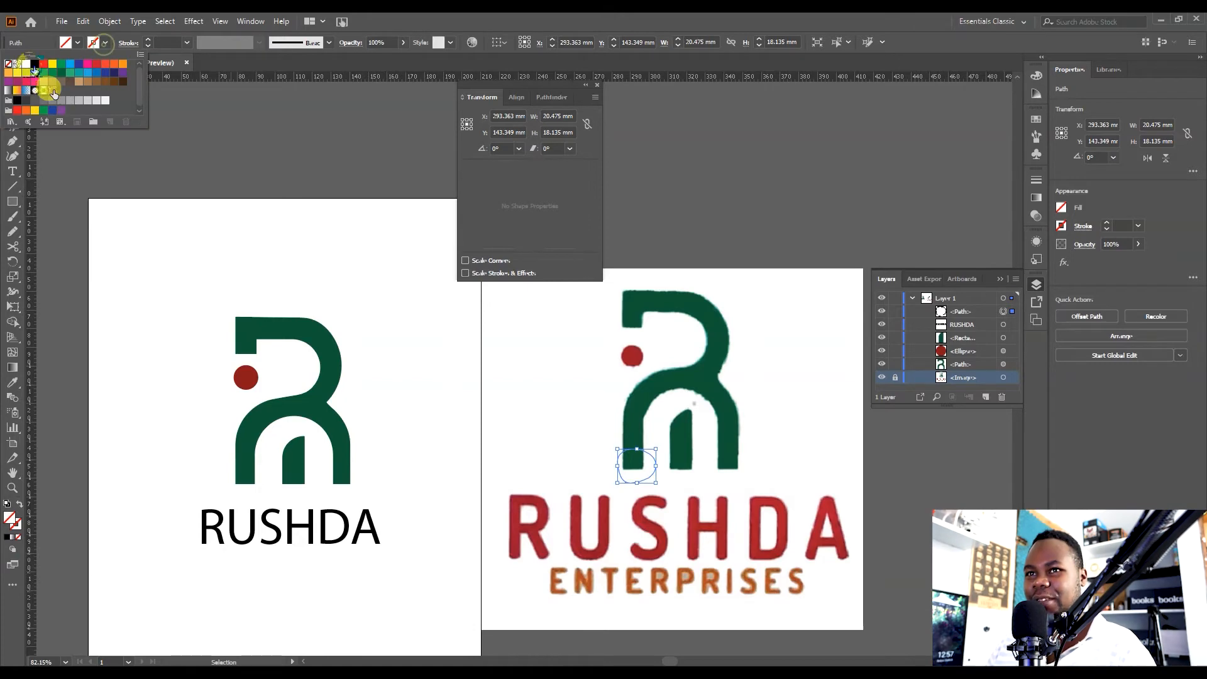
left_click(44, 63)
left_click(225, 130)
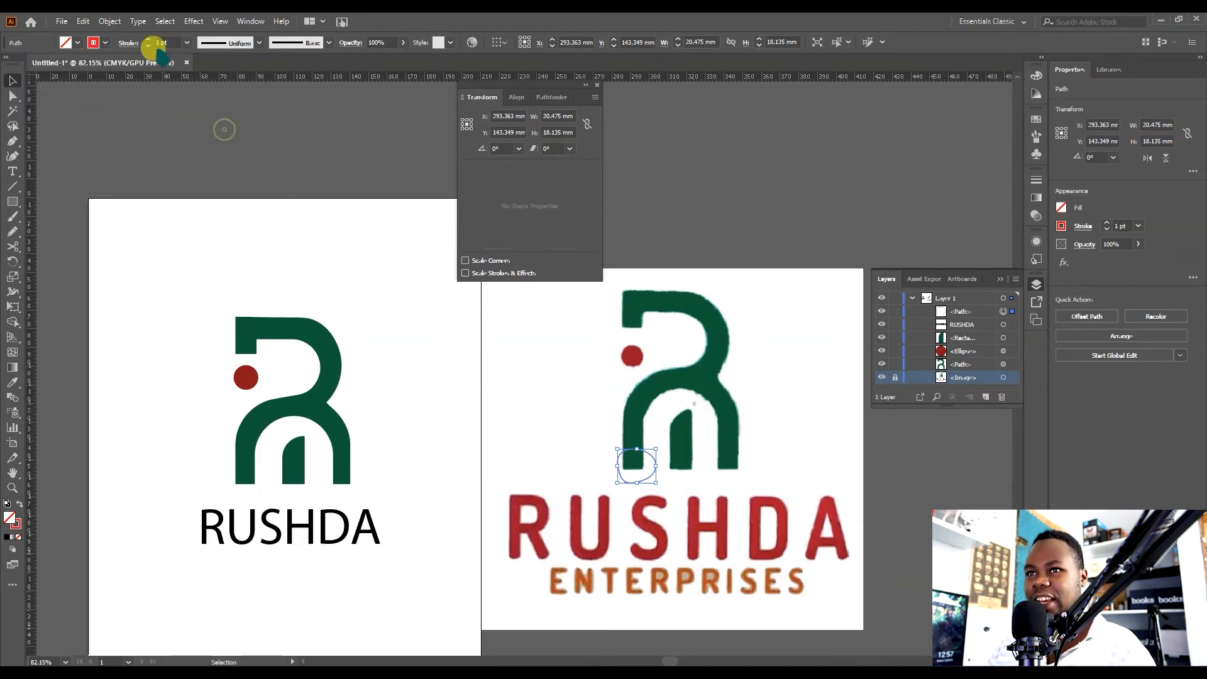
left_click(148, 39)
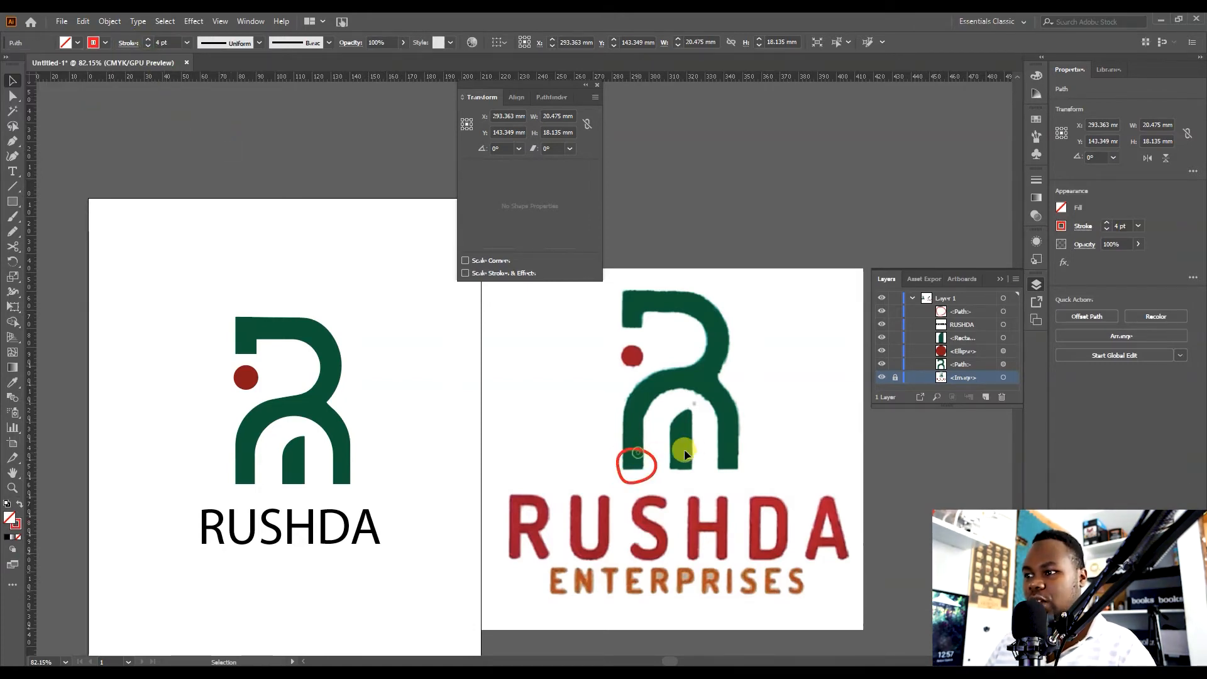
Duplicate the red circle onto the reference's right leg and around its red dot.
left_click(654, 467)
left_click_drag(655, 465, 747, 466)
left_click(718, 503)
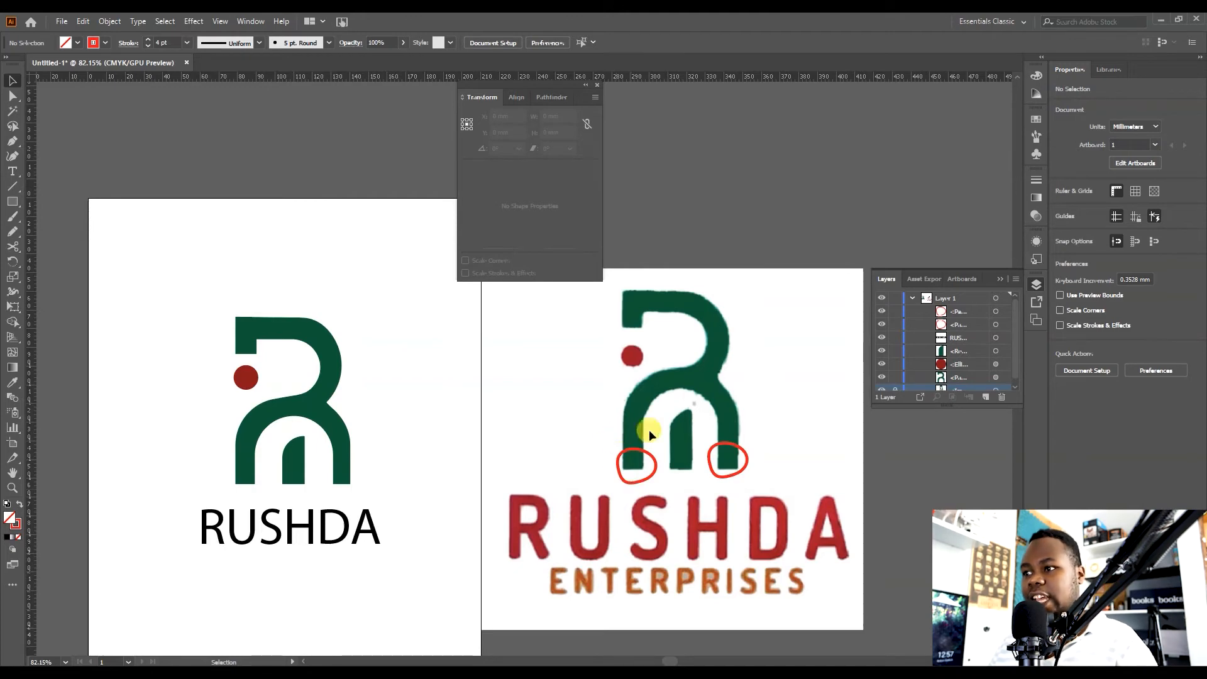
left_click_drag(655, 464, 647, 351)
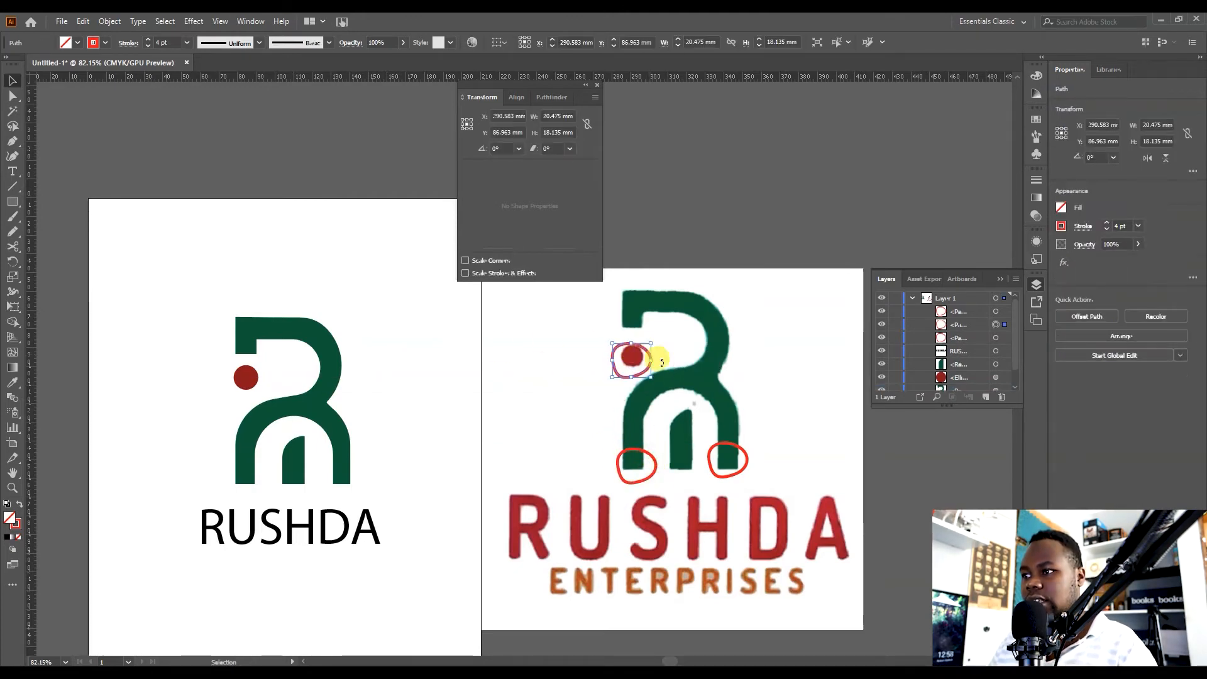
Nudge the red dot in the traced letterform slightly upward.
key("z")
left_click(625, 335)
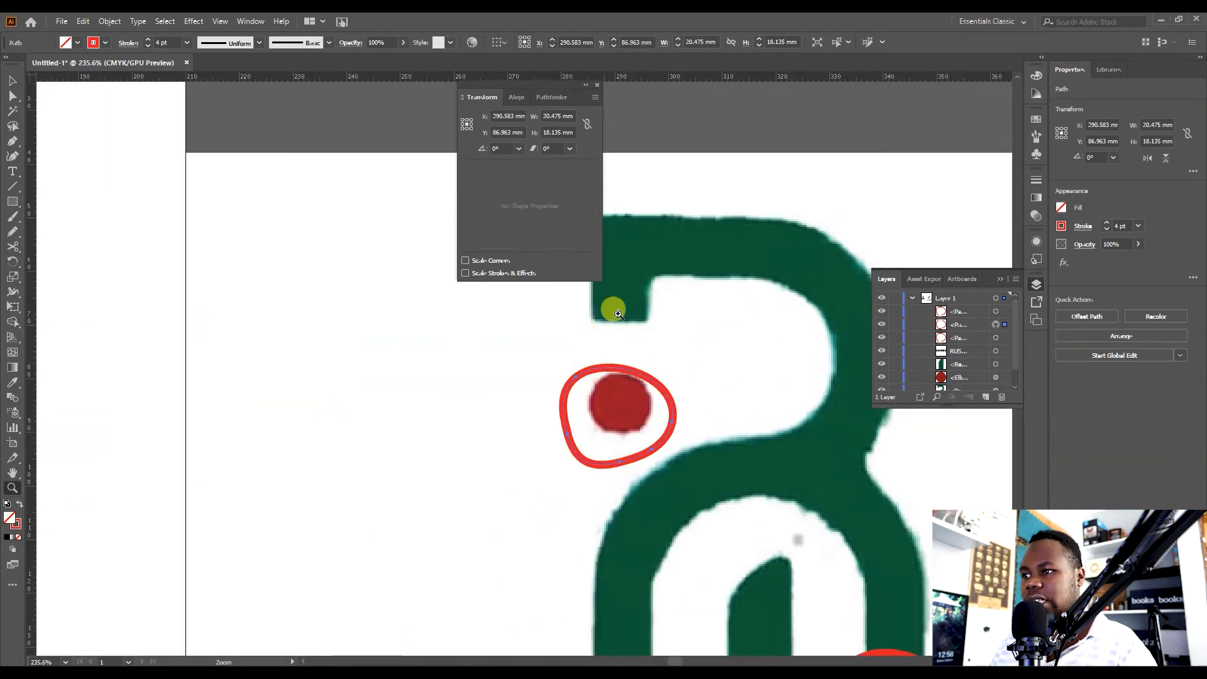
left_click_drag(636, 393, 512, 391)
key("v")
key("space")
left_click_drag(672, 493, 780, 483)
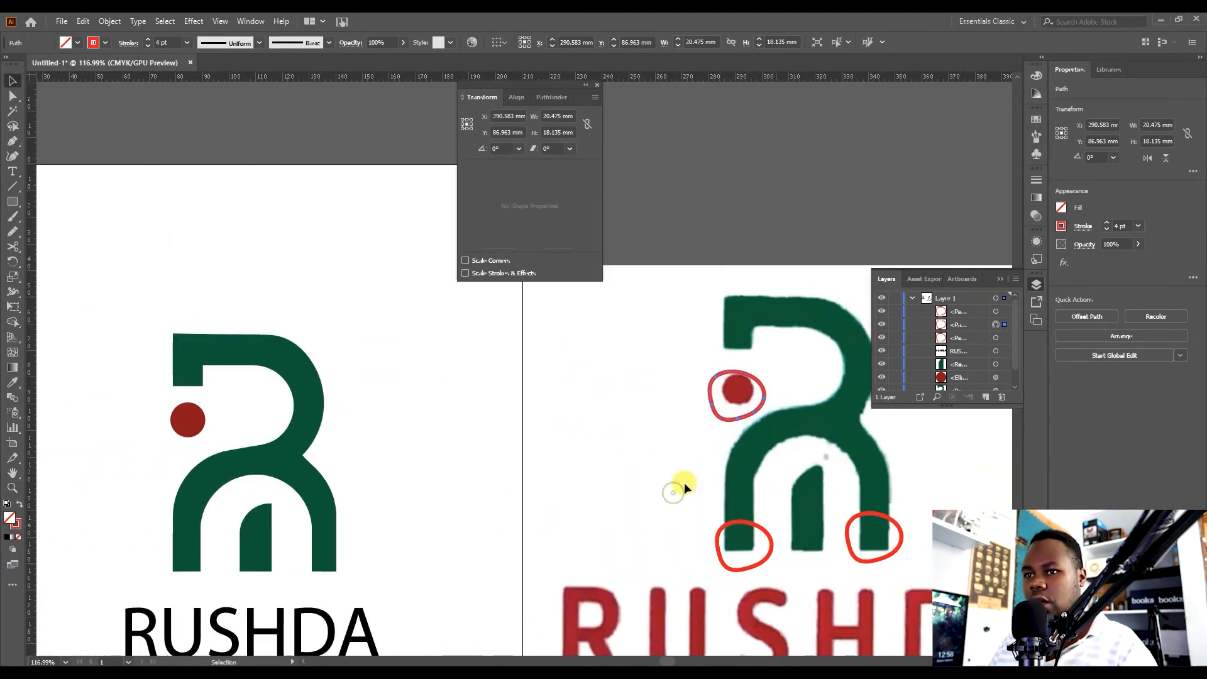
left_click_drag(194, 418, 194, 415)
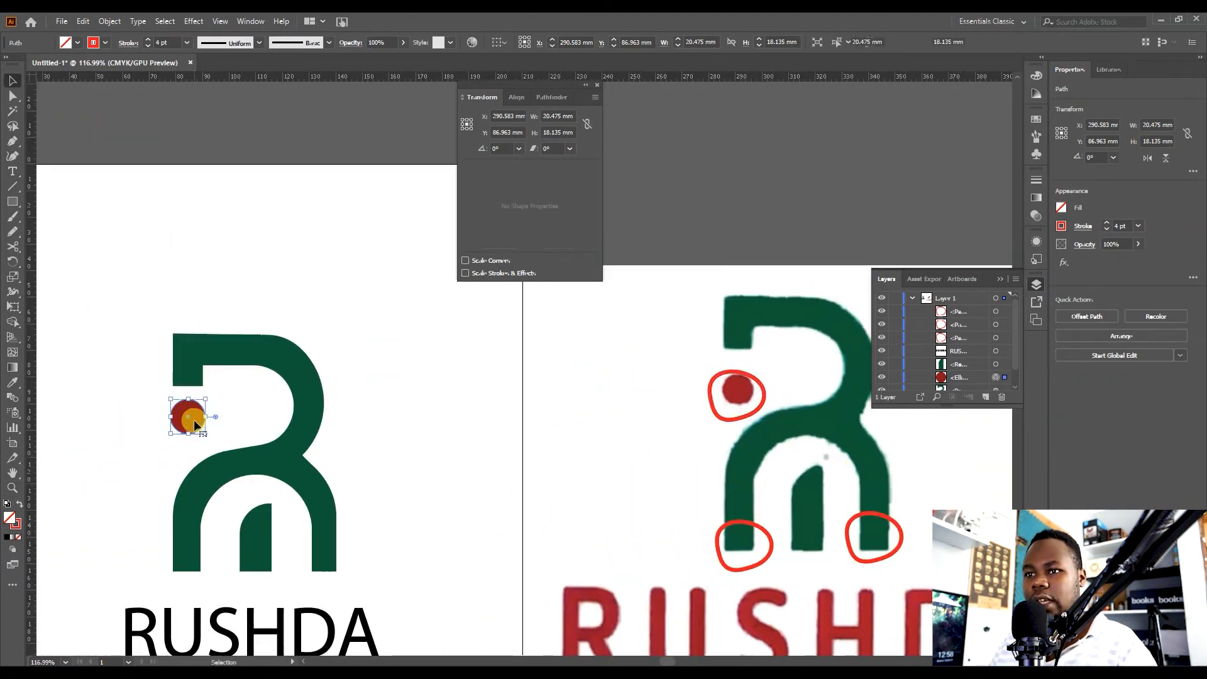
left_click(239, 403)
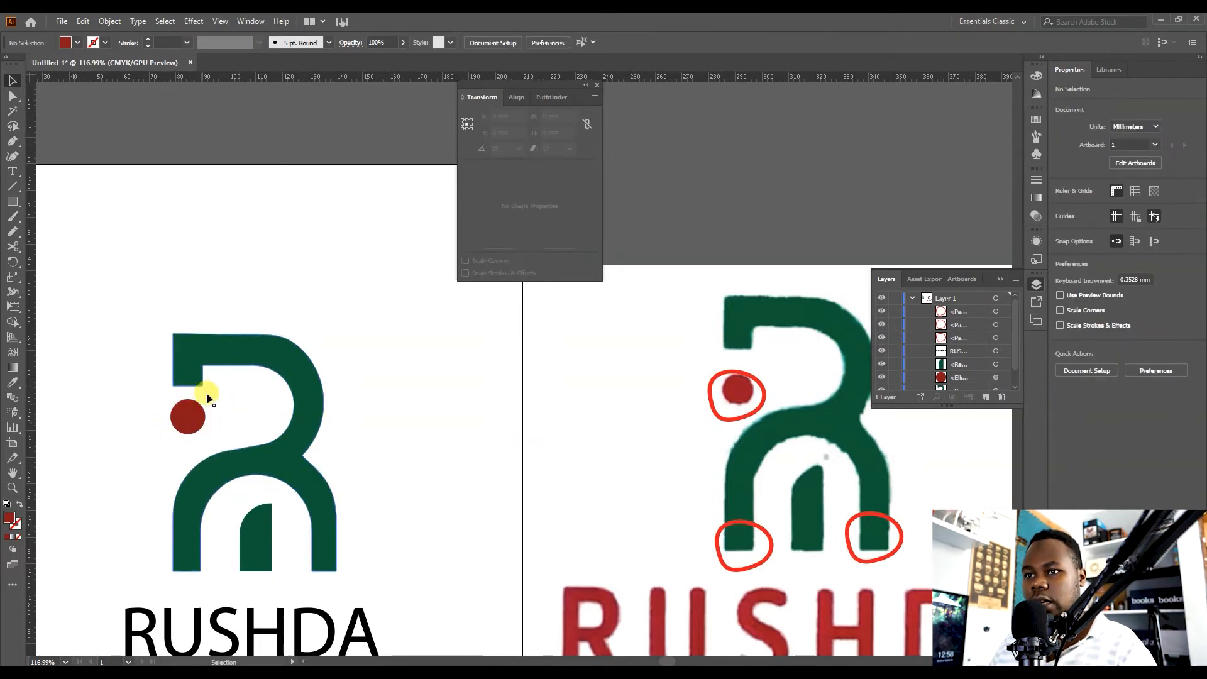
Duplicate another red circle onto the top-left corner of the reference's stem.
left_click_drag(561, 626, 539, 618)
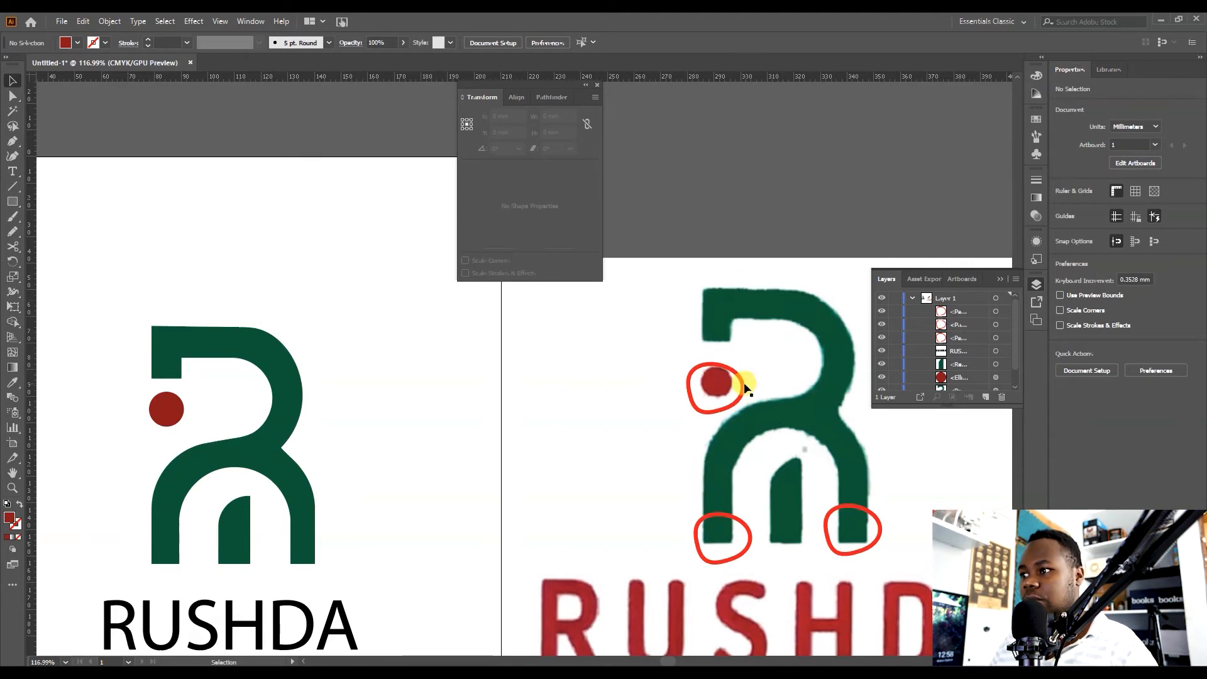
mouse_move(744, 381)
left_mouse_down()
mouse_move(746, 310)
mouse_move(751, 326)
mouse_move(614, 315)
mouse_move(667, 319)
left_mouse_up()
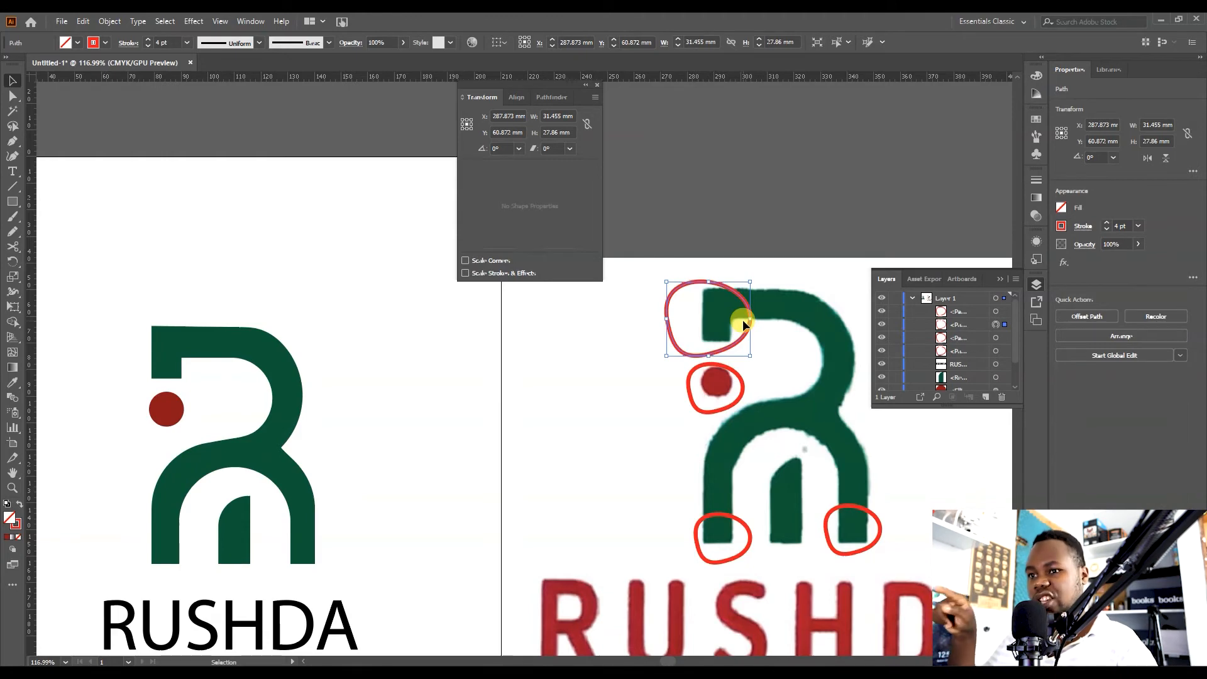
Change the RUSHDA text's font to Montserrat ExtraBold and recentre it under the mark.
left_click_drag(565, 365, 359, 395)
left_click_drag(489, 367, 411, 366)
left_click_drag(527, 381, 531, 348)
left_click(342, 489)
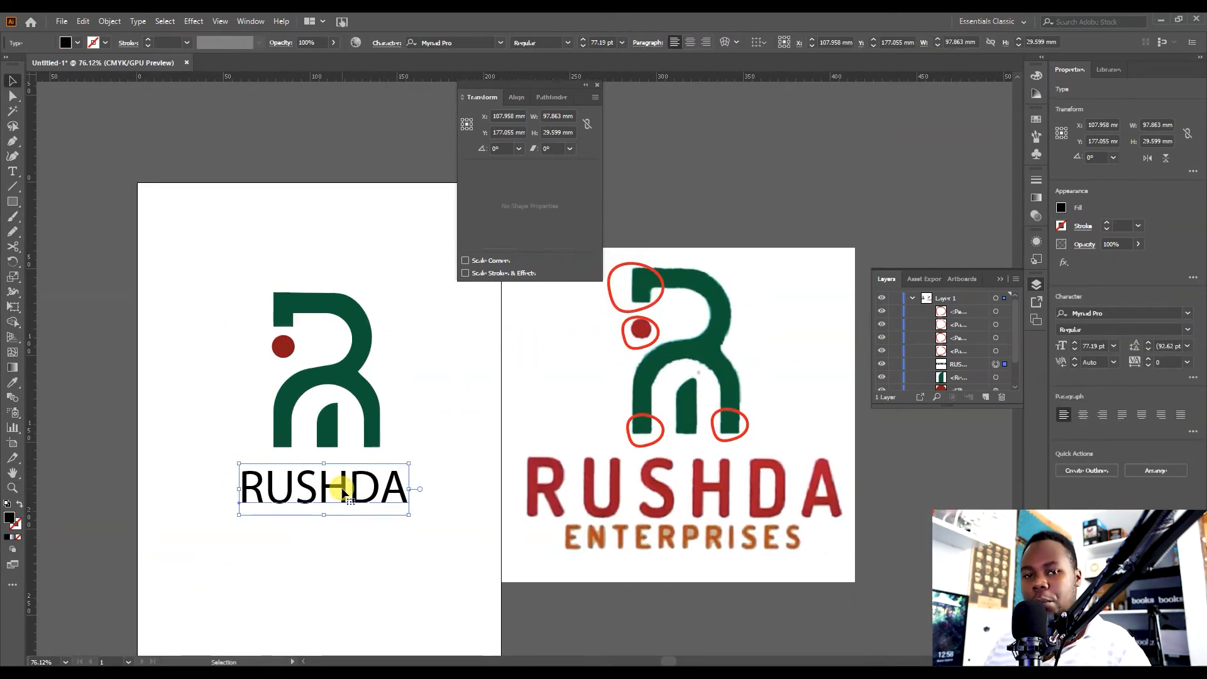
left_click(479, 41)
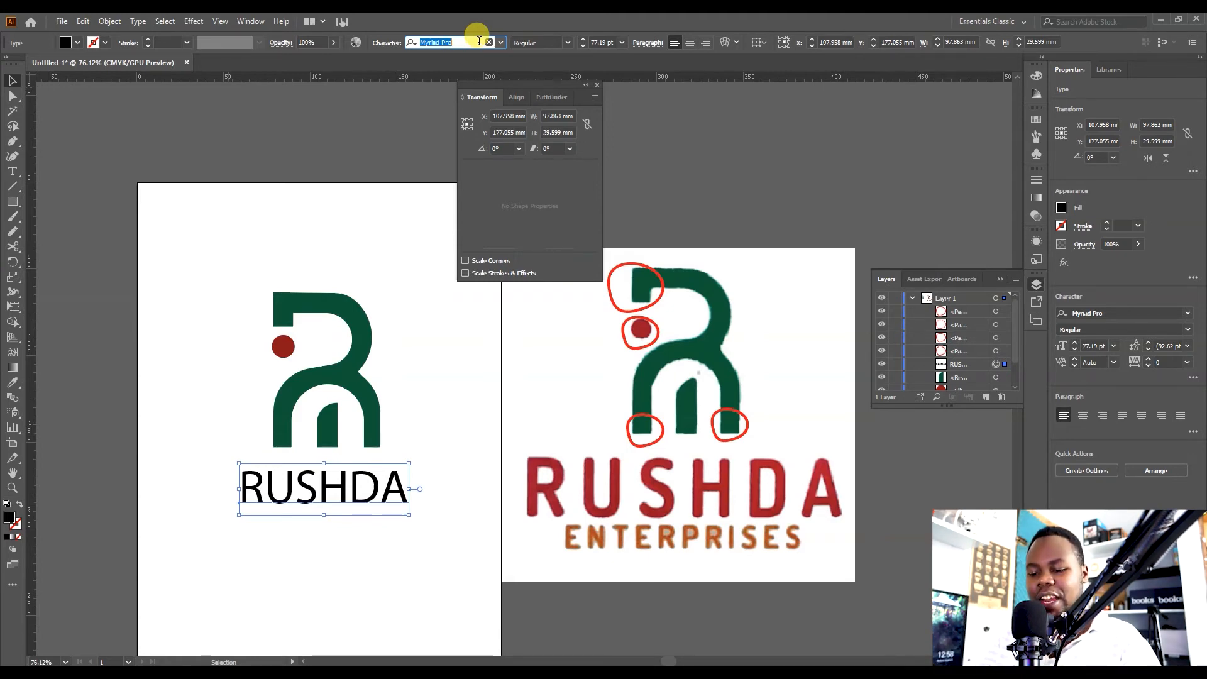
type("mont")
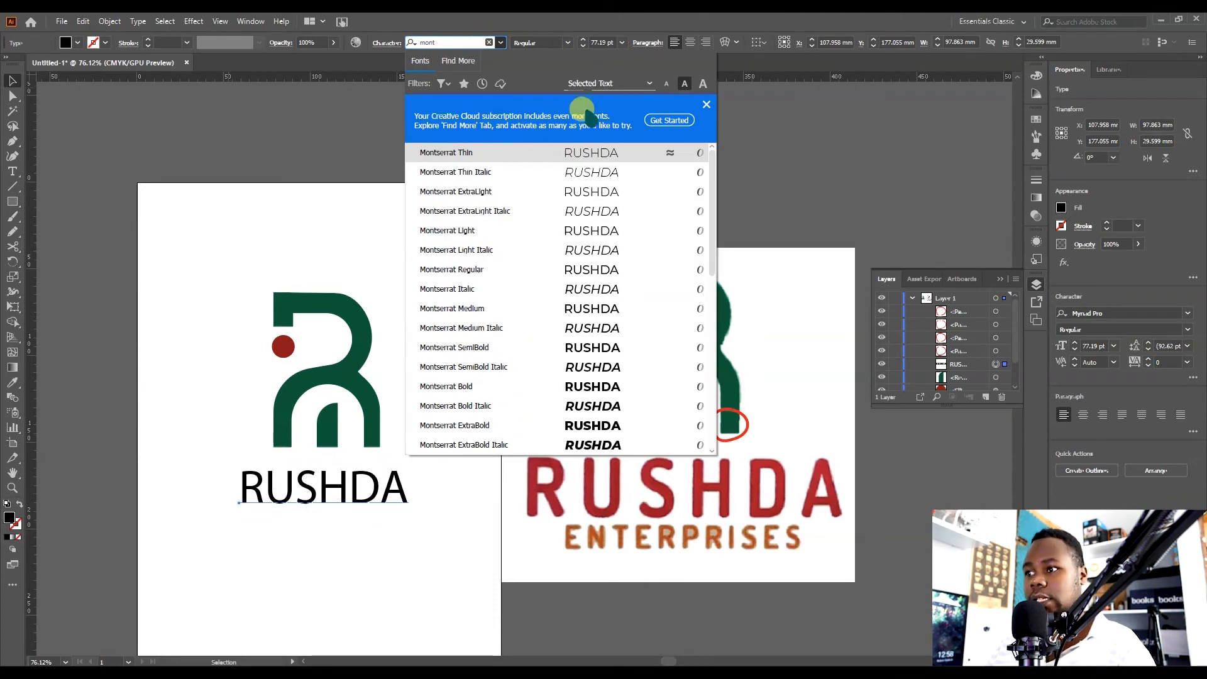
left_click(562, 433)
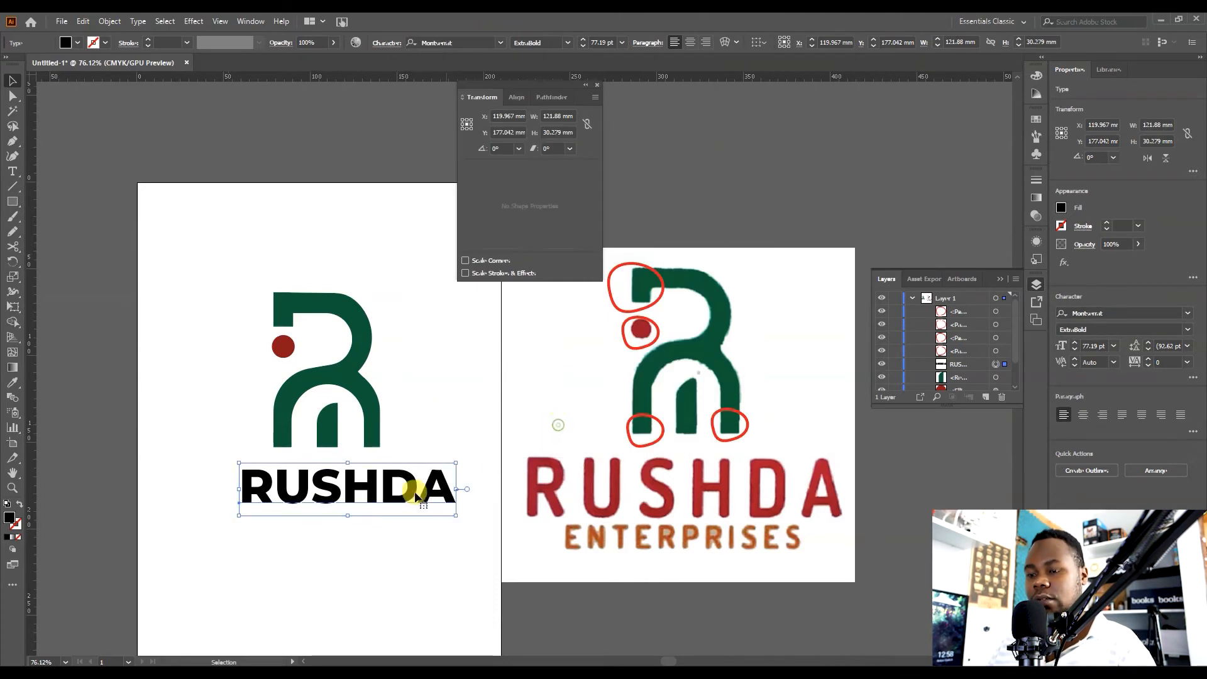
left_click_drag(414, 497, 394, 493)
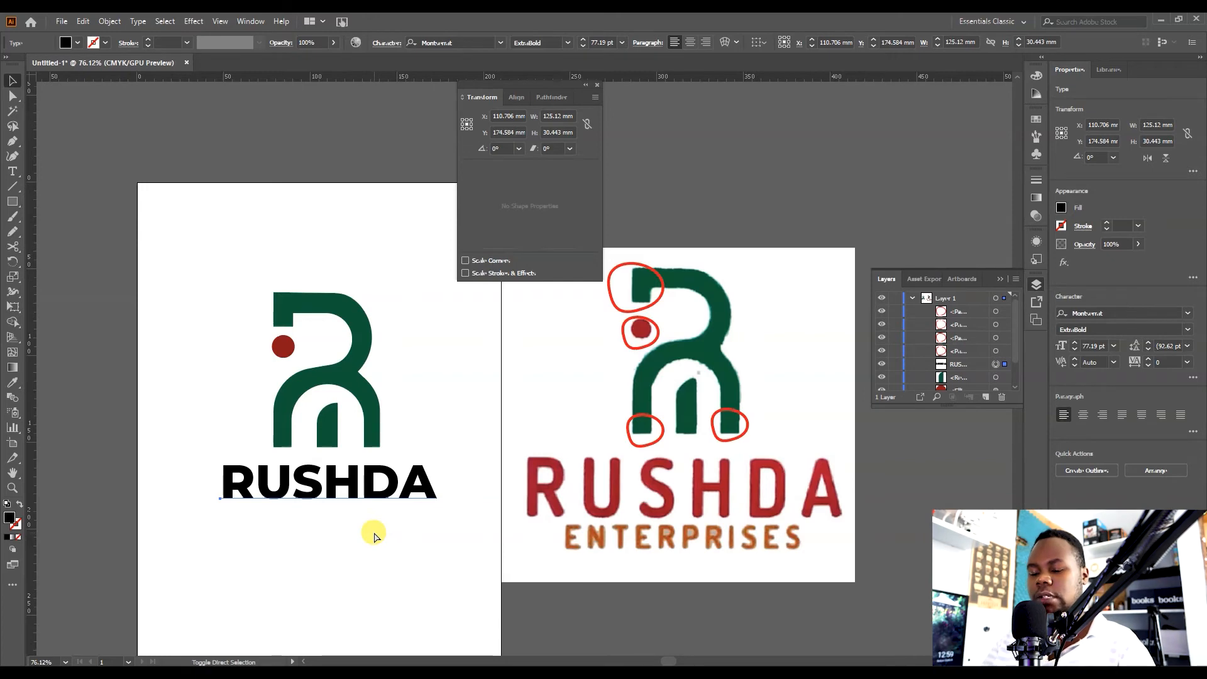
left_click(374, 533)
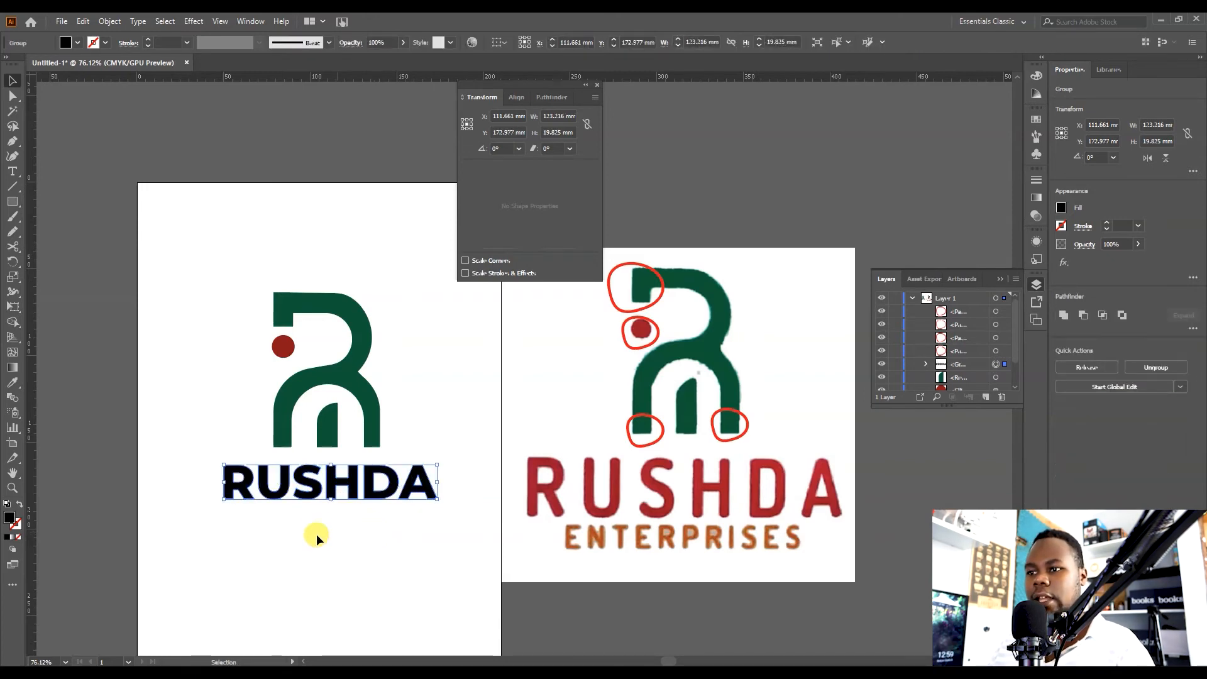
Apply the reference's red RUSHDA colour to the RUSHDA text with the Eyedropper.
left_click(347, 522)
left_click(374, 503)
key("i")
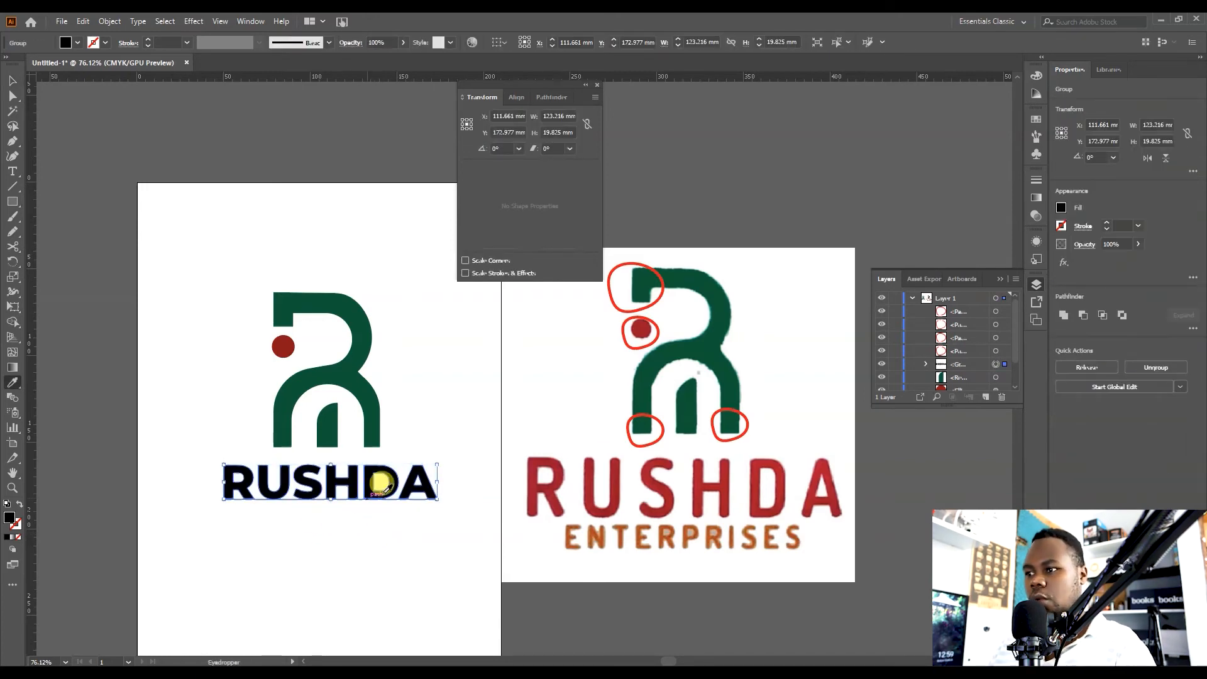
left_click(618, 476)
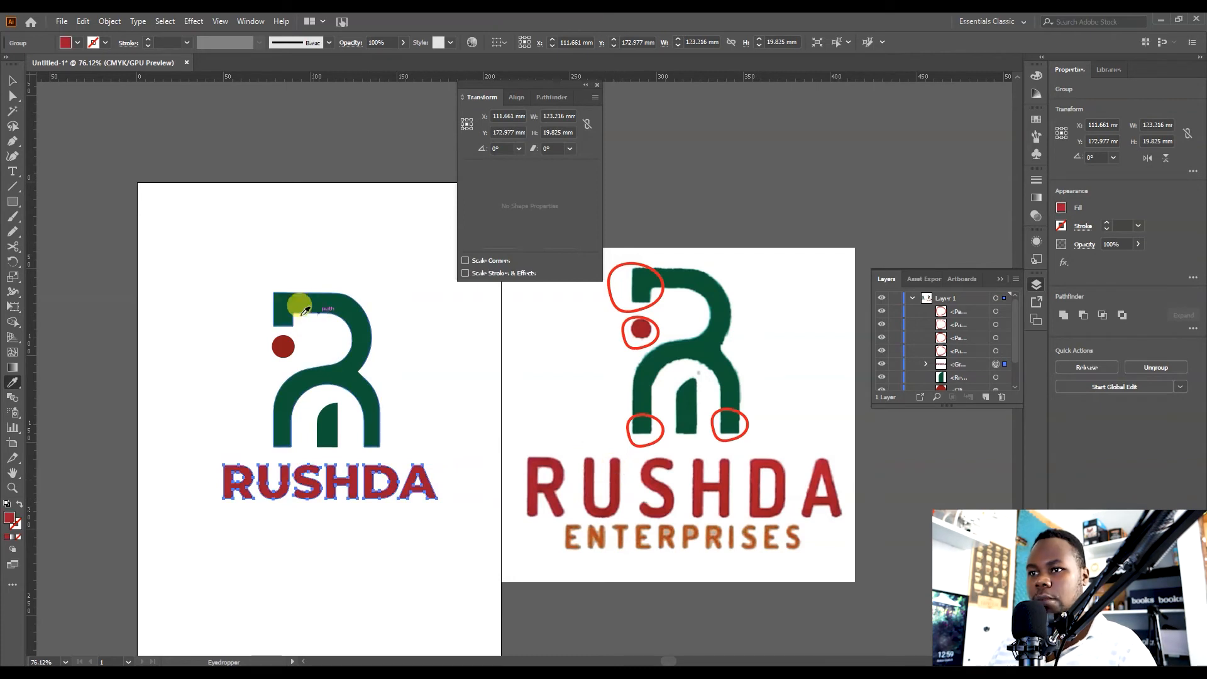
key("v")
left_click(441, 348)
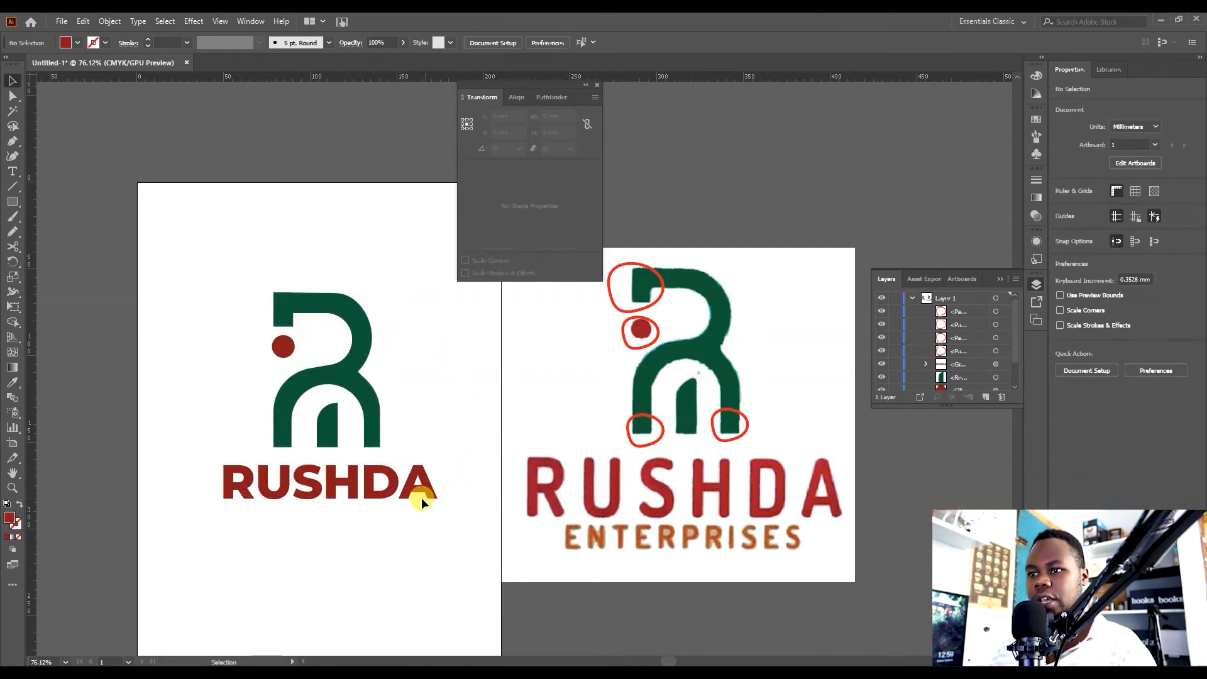
Add the text ENTERPRISES below RUSHDA.
left_click_drag(421, 491, 295, 547)
left_click(295, 547)
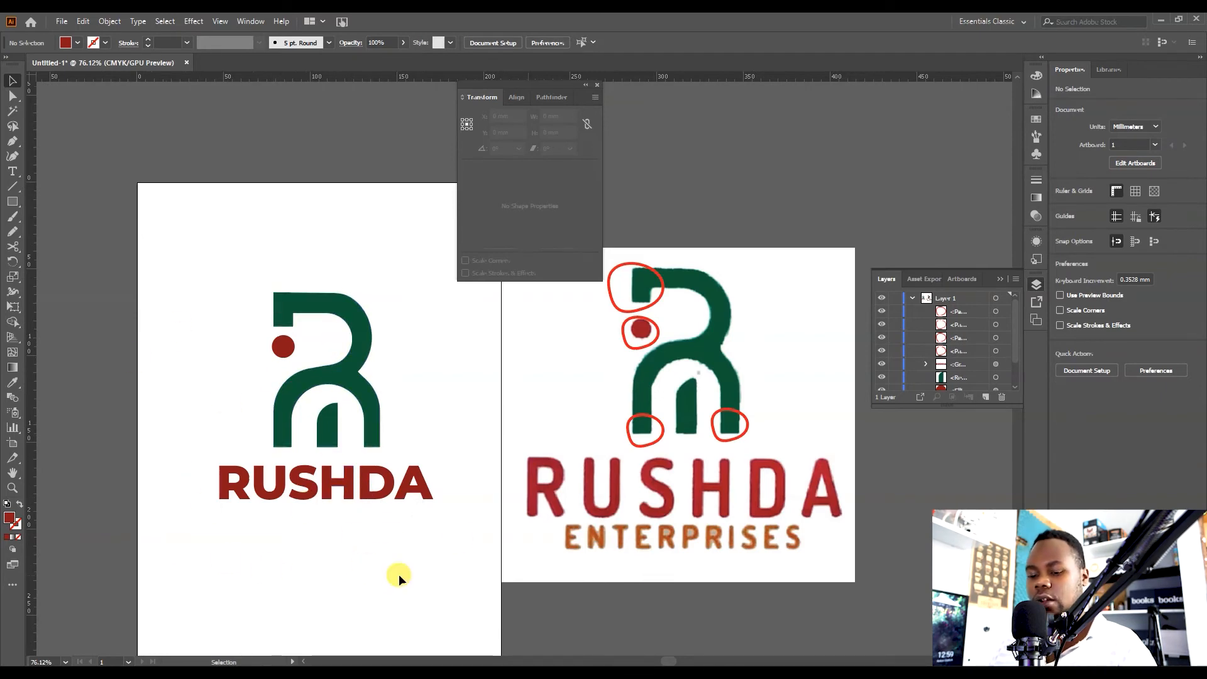
key("t")
left_click(273, 567)
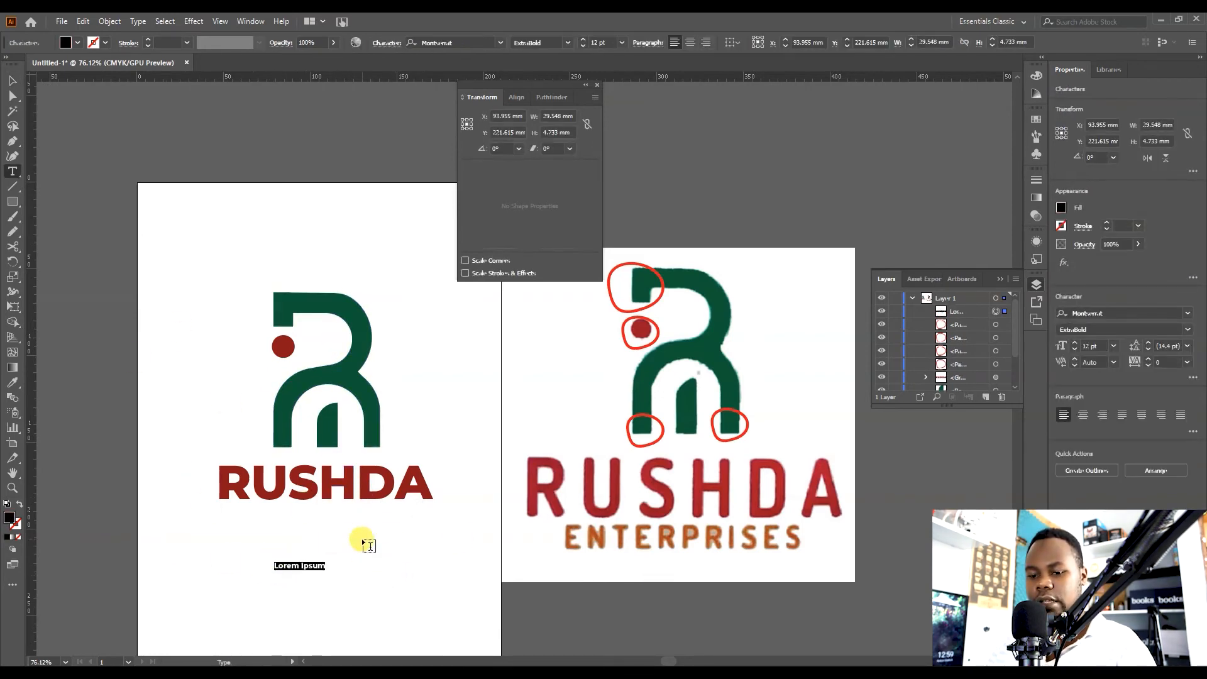
type("ENTER")
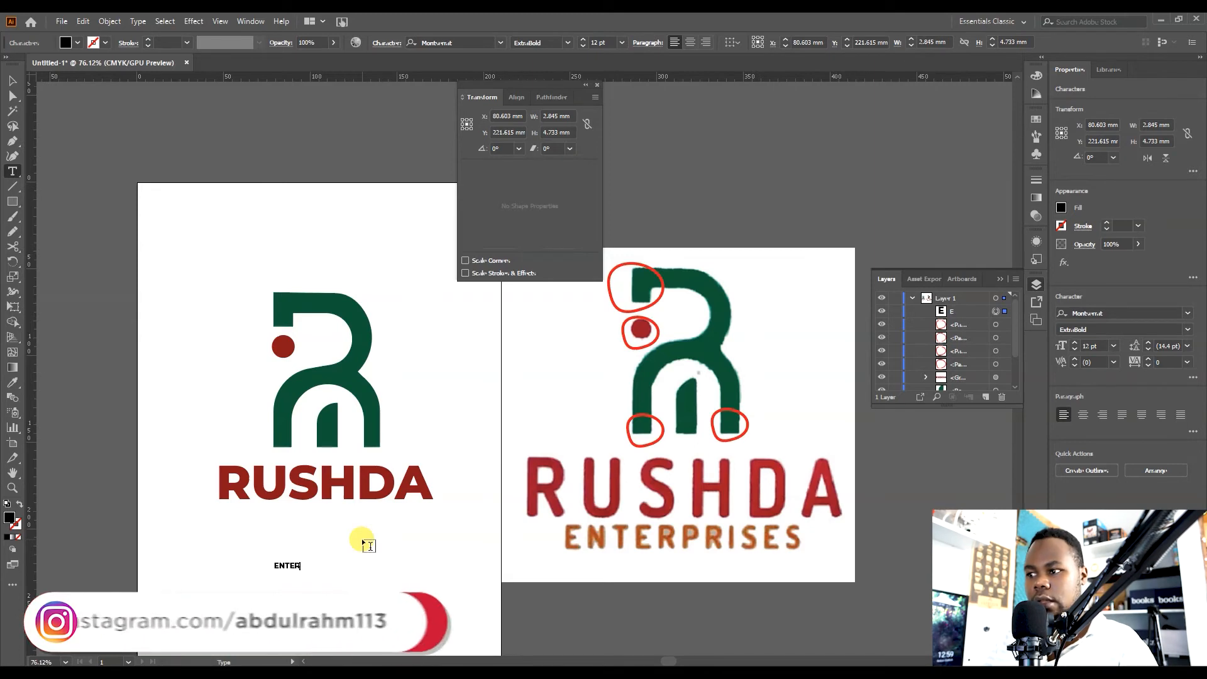
type("PRISES")
key("Escape")
left_click(12, 80)
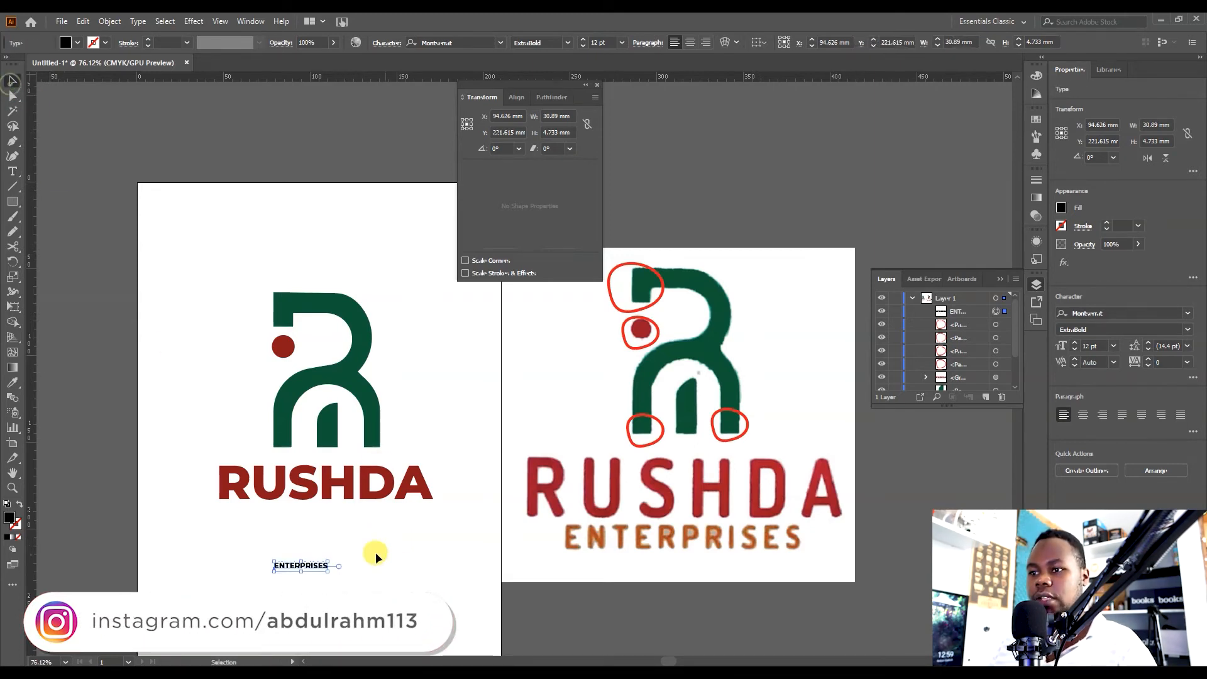
Scale ENTERPRISES up to about 32 pt and set its weight to SemiBold.
left_click_drag(326, 573, 372, 523)
left_click(544, 44)
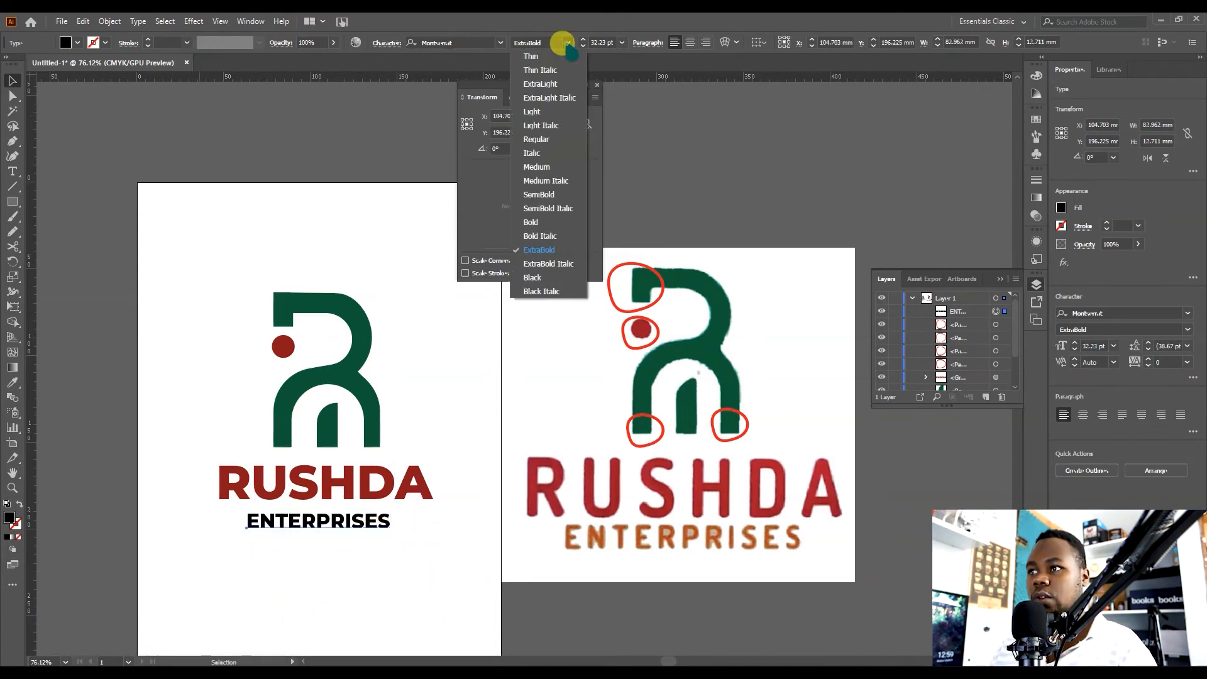
left_click(553, 194)
Position ENTERPRISES under RUSHDA and convert the text to outlines.
left_click_drag(349, 536, 376, 510)
key("ctrl+space")
key("ctrl+shift+o")
Apply the reference's orange ENTERPRISES colour to the ENTERPRISES text with the Eyedropper.
left_click_drag(447, 518, 358, 511)
key("space")
left_click_drag(455, 516, 399, 471)
key("i")
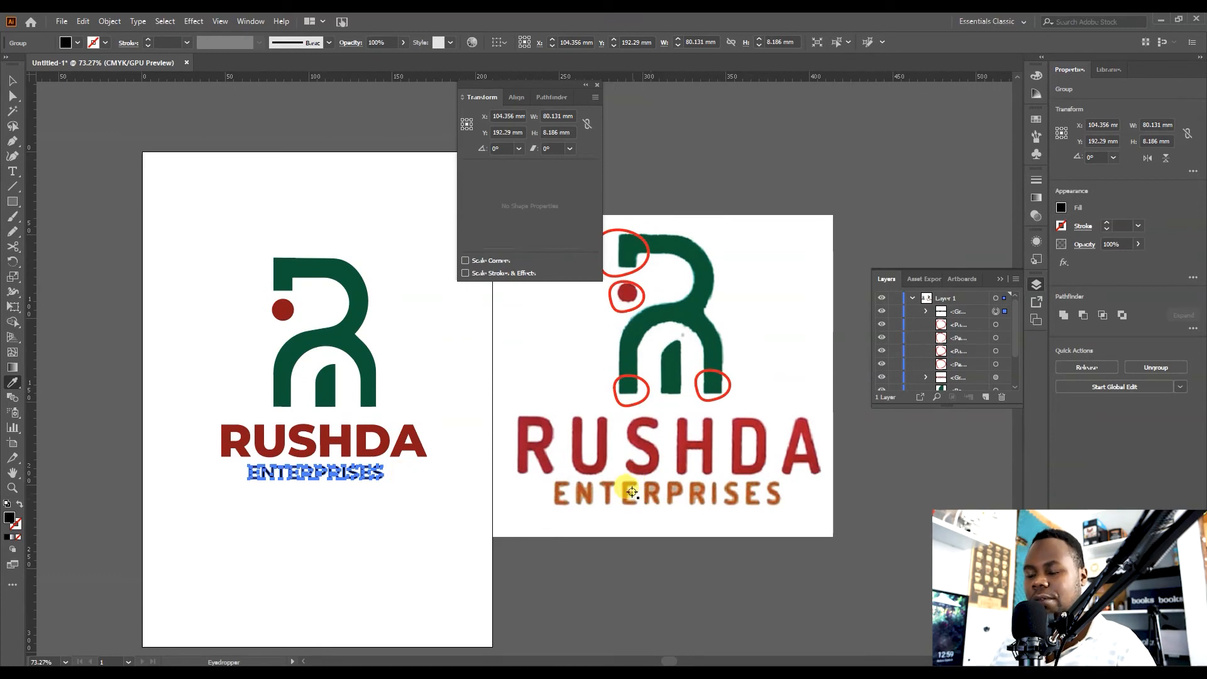
key("v")
left_click(715, 507)
key("ctrl+space")
left_click_drag(699, 495, 820, 477)
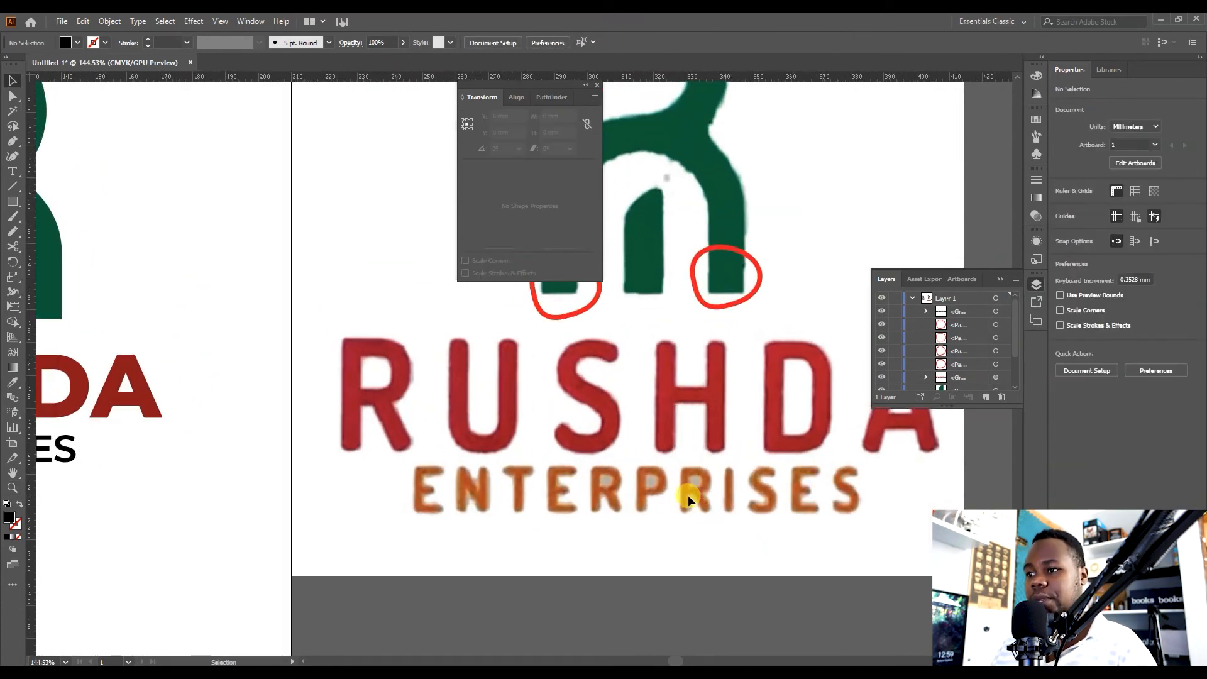
key("i")
left_click(517, 493)
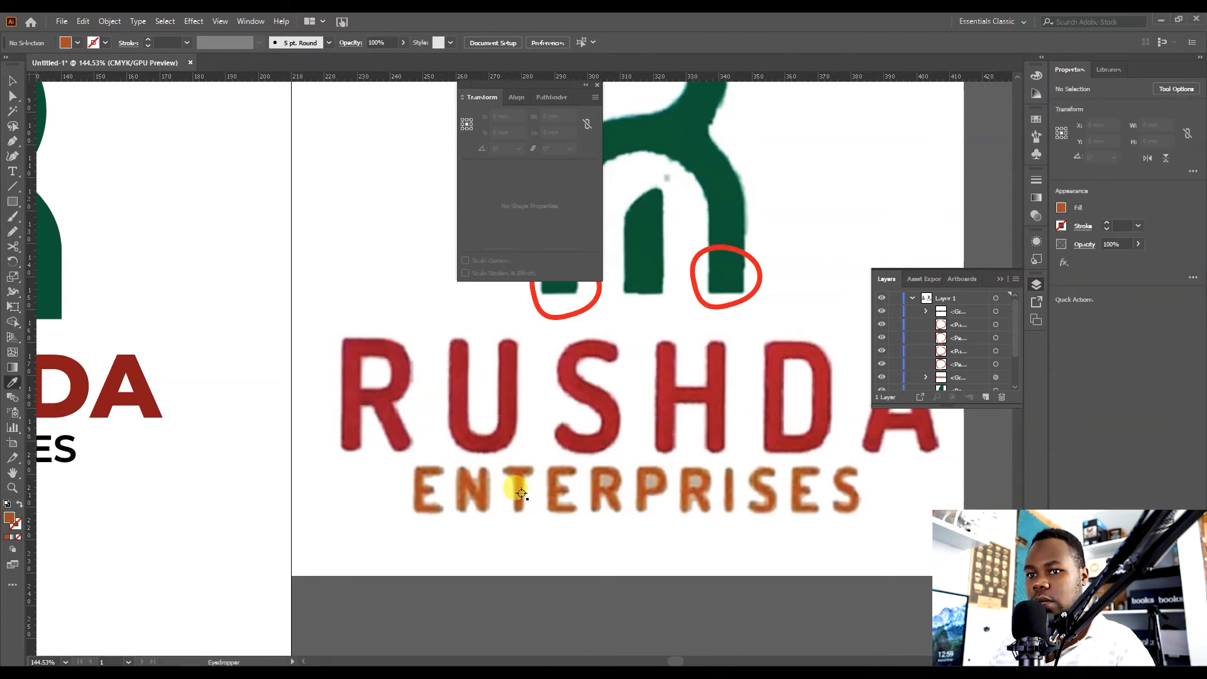
key("v")
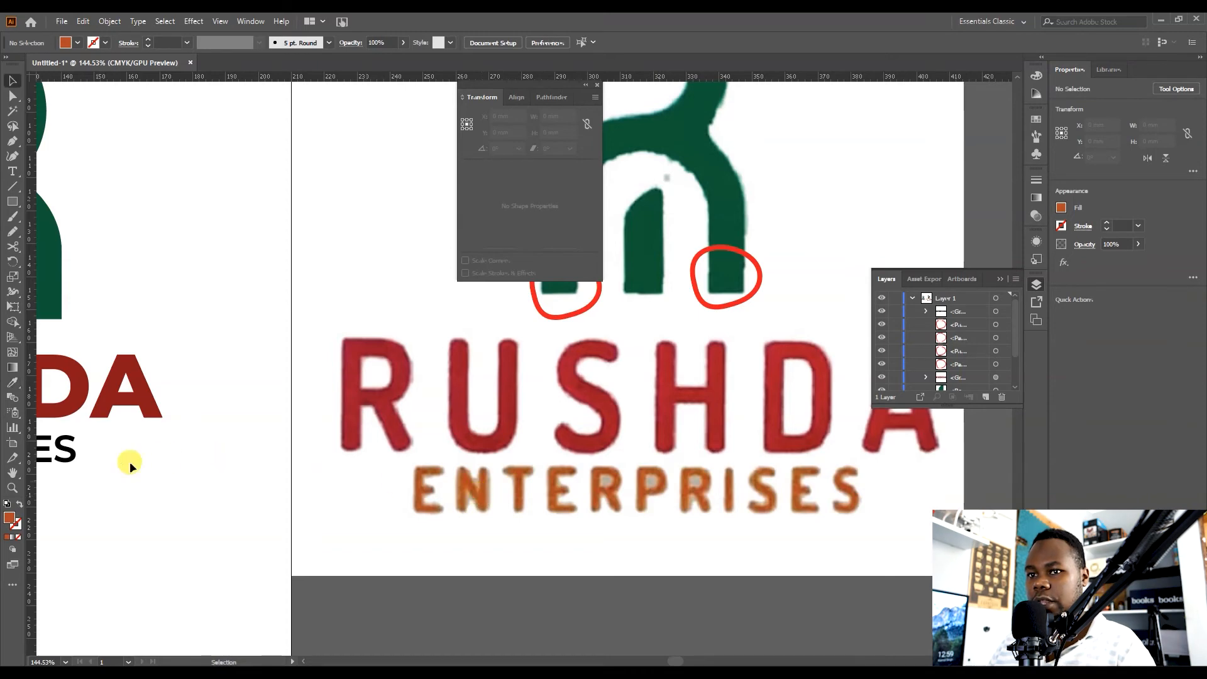
left_click(66, 451)
key("i")
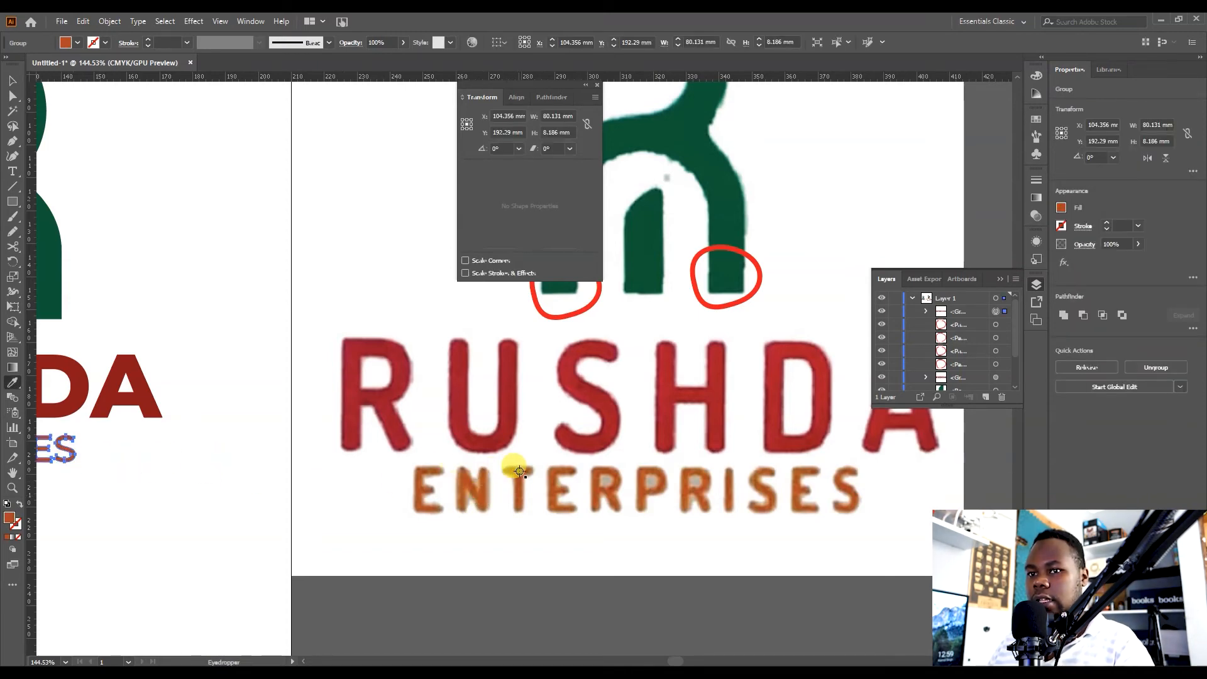
key("v")
left_click(253, 437)
Collapse the Transform panel group and move it aside to view the finished logo.
key("z")
left_click_drag(317, 413, 577, 399)
left_click_drag(577, 399, 549, 515)
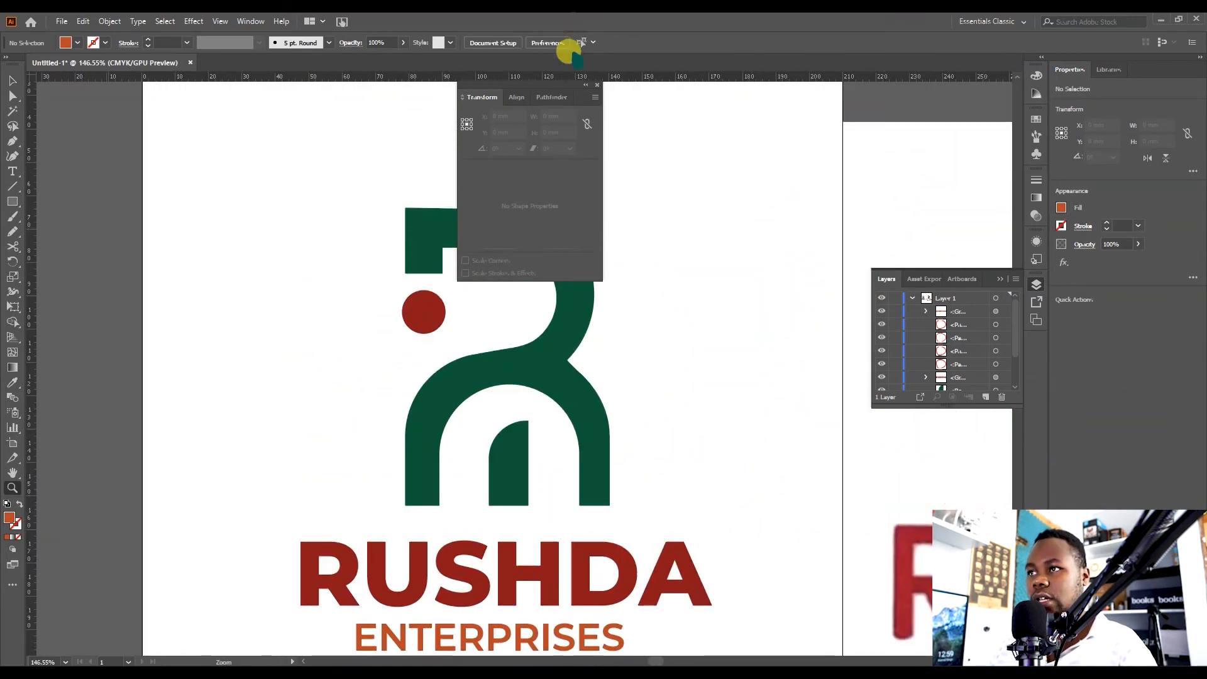
left_click(586, 85)
left_click_drag(494, 88, 962, 165)
left_click_drag(760, 264, 778, 221)
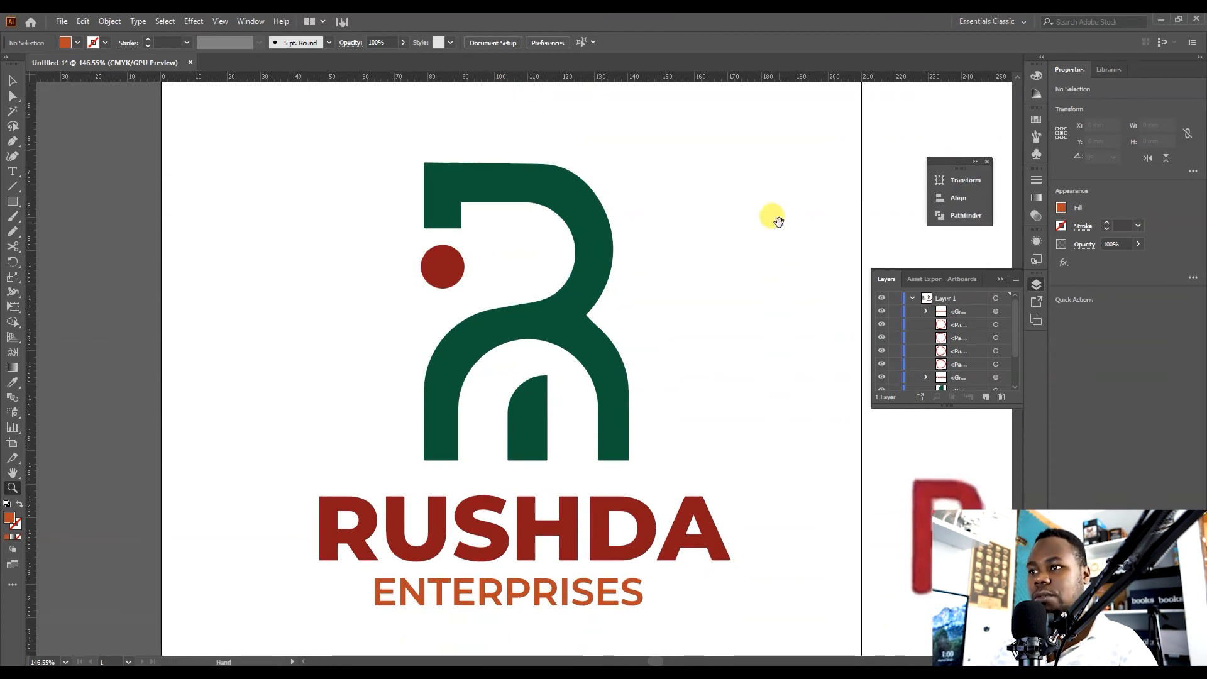